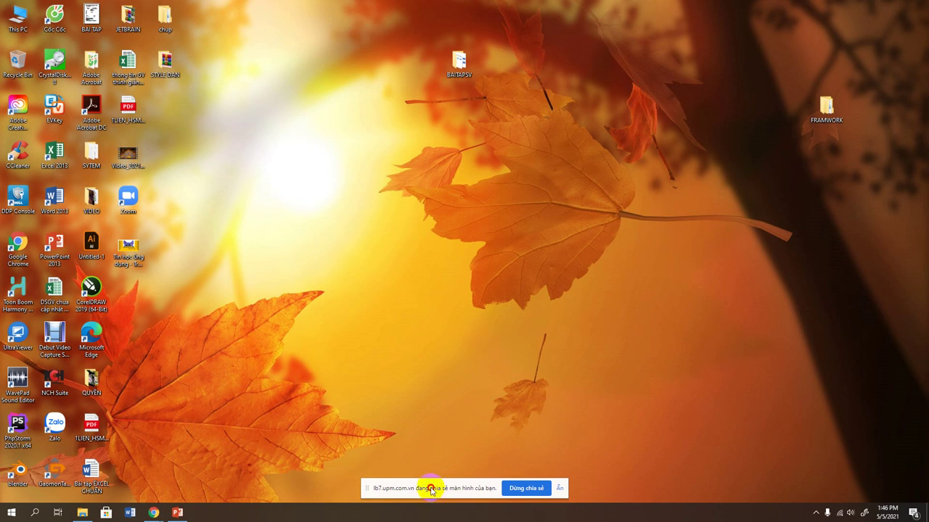
Step: Hide the Chrome screen-sharing notice and bring the blank PowerPoint presentation to the front
{"action": "left_click", "coordinate": [559, 488]}
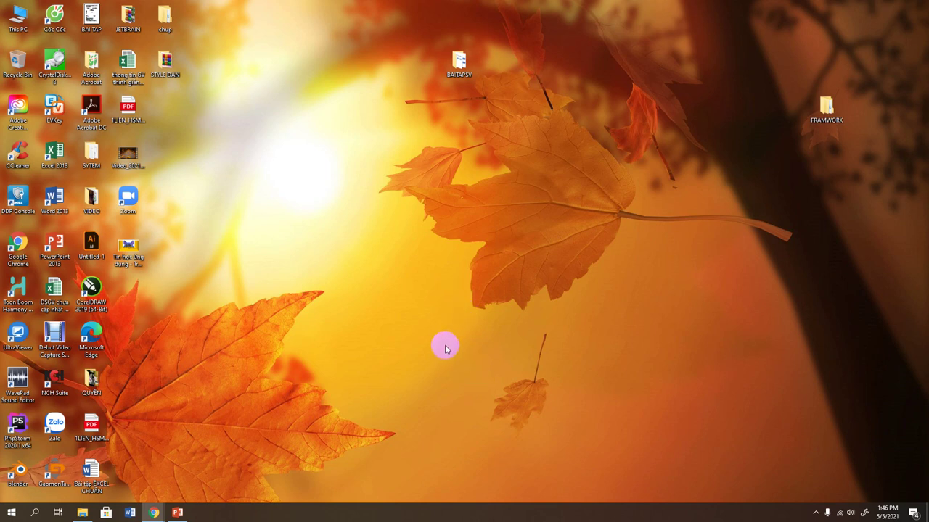
{"action": "left_click", "coordinate": [816, 513]}
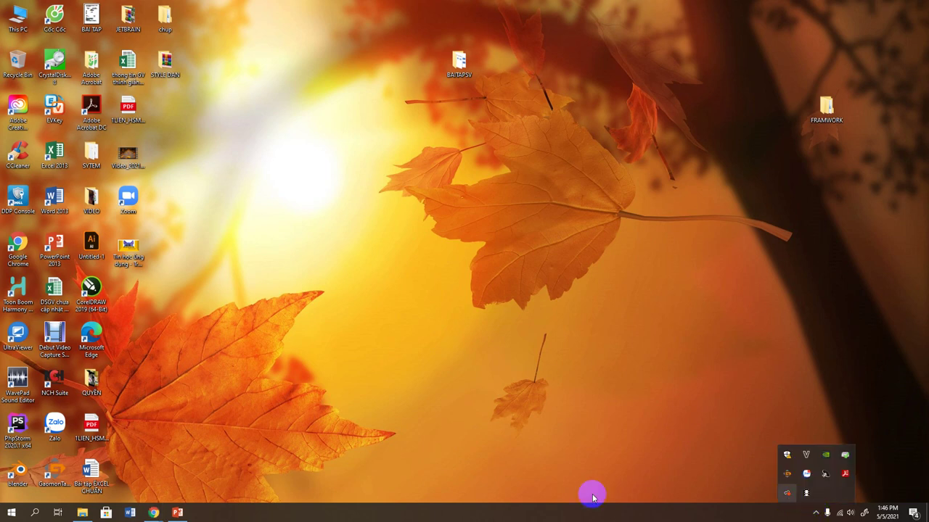
{"action": "left_click", "coordinate": [179, 510]}
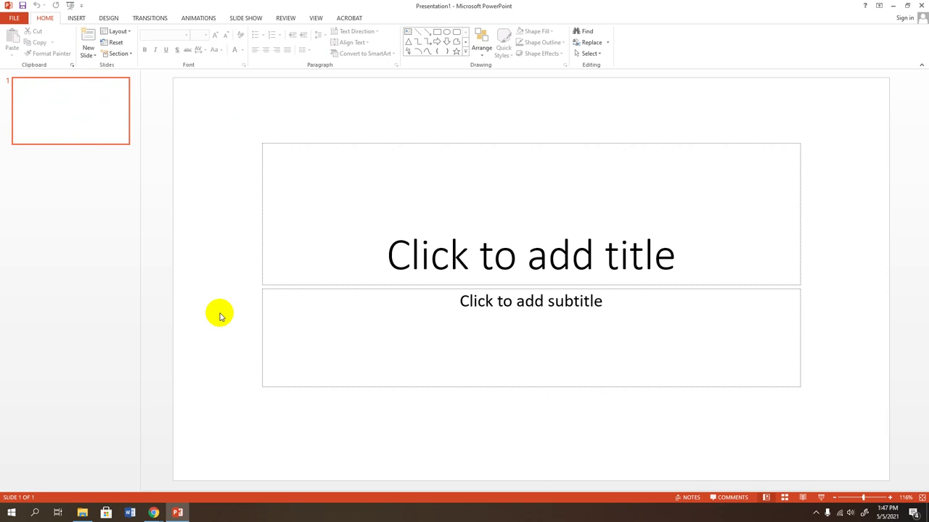
Step: Delete the title and subtitle placeholders so slide 1 is empty, keeping its layout
{"action": "left_click", "coordinate": [58, 123]}
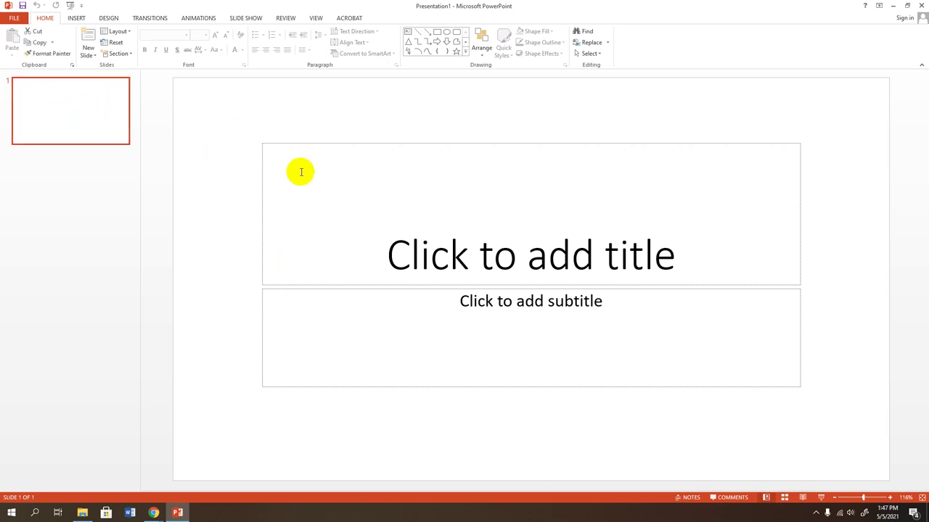
{"action": "left_click", "coordinate": [288, 144]}
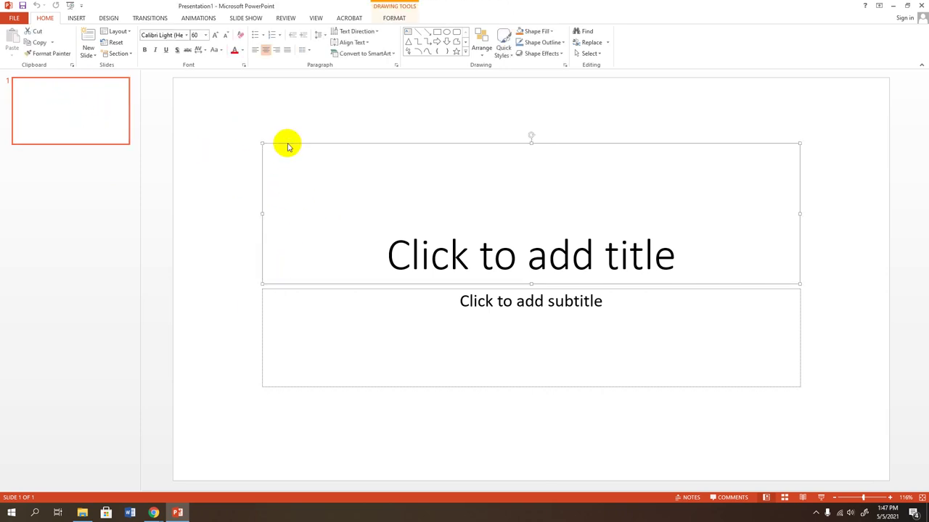
{"action": "key", "text": "Delete"}
{"action": "left_click", "coordinate": [315, 289]}
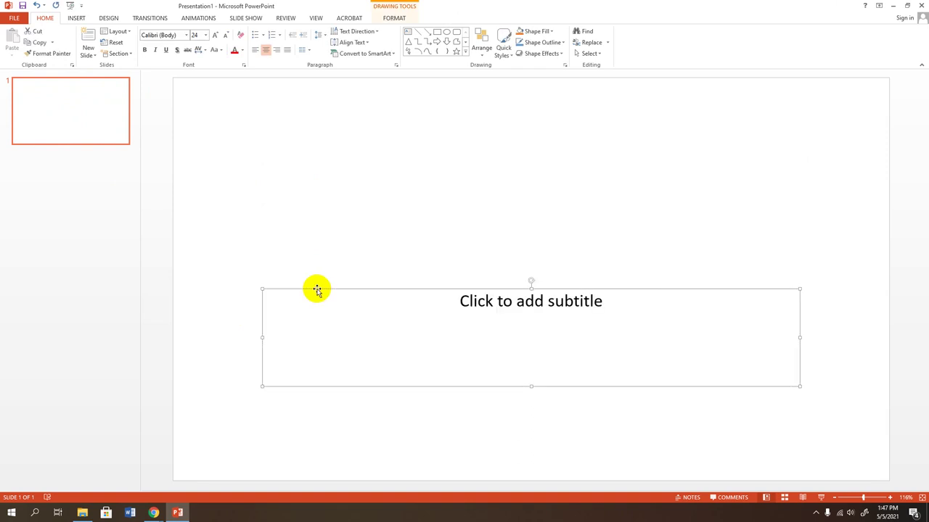
{"action": "key", "text": "Delete"}
{"action": "right_click", "coordinate": [71, 114]}
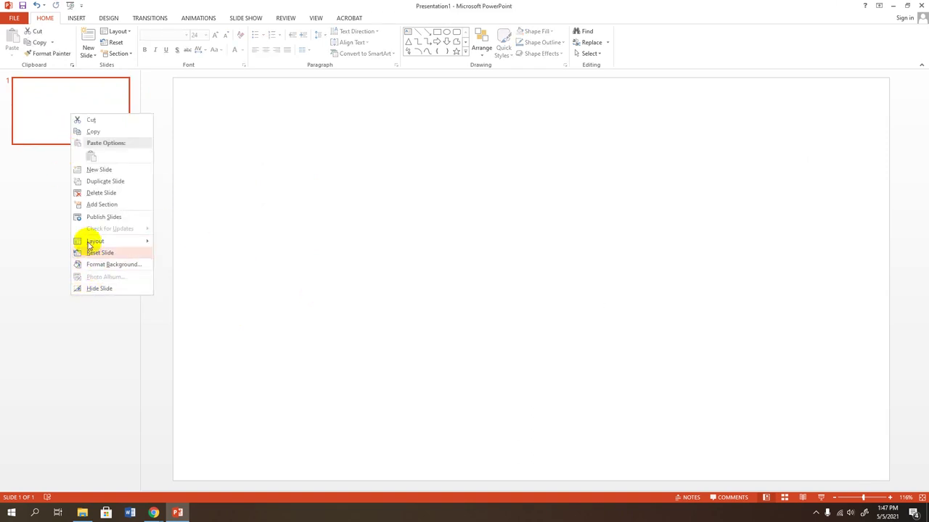
{"action": "mouse_move", "coordinate": [140, 242]}
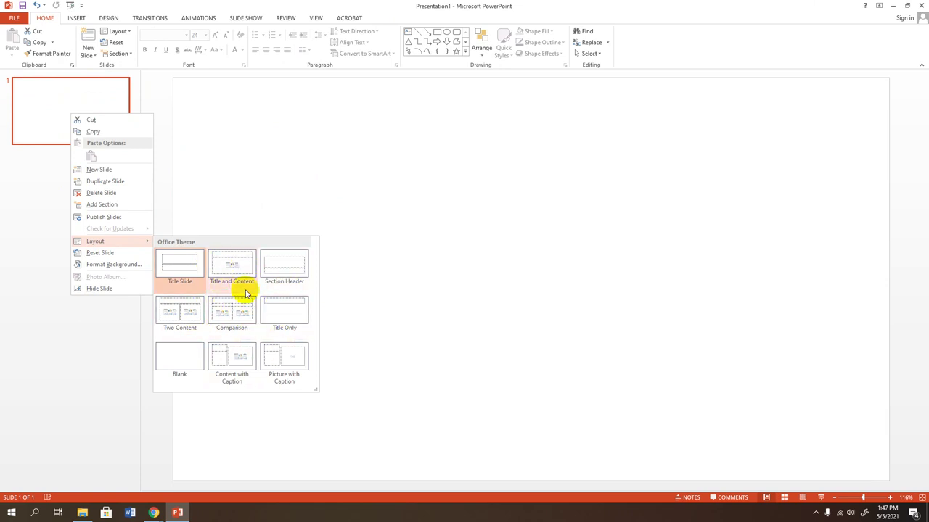
{"action": "left_click", "coordinate": [61, 100]}
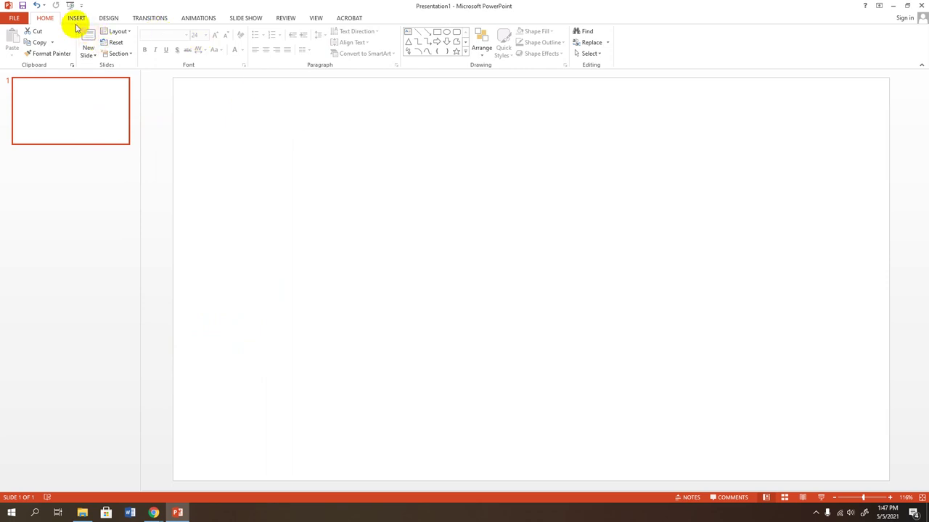
{"action": "left_click", "coordinate": [408, 33]}
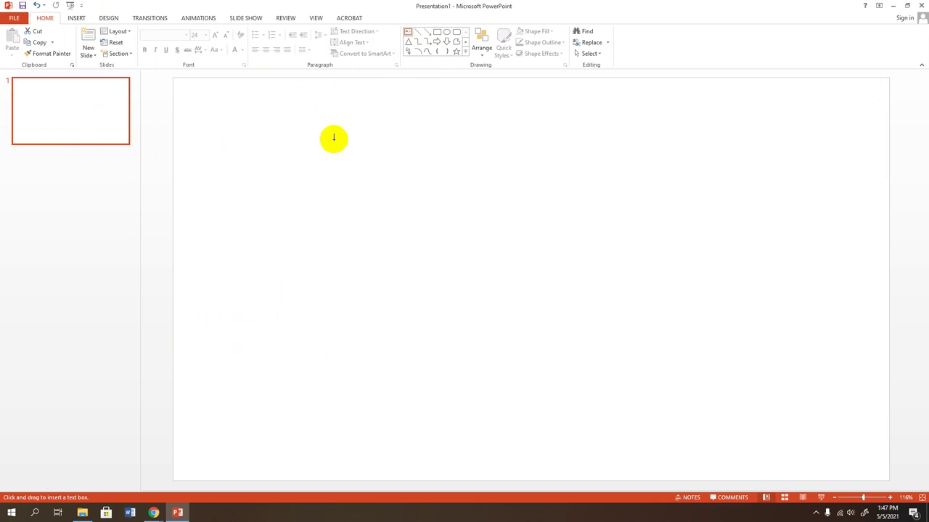
Step: Add a text box near the slide top reading 'CÂU HỎI TRẮC NGHIỆM DÀNH CHO HỌC CẤP 2'
{"action": "left_click", "coordinate": [334, 138]}
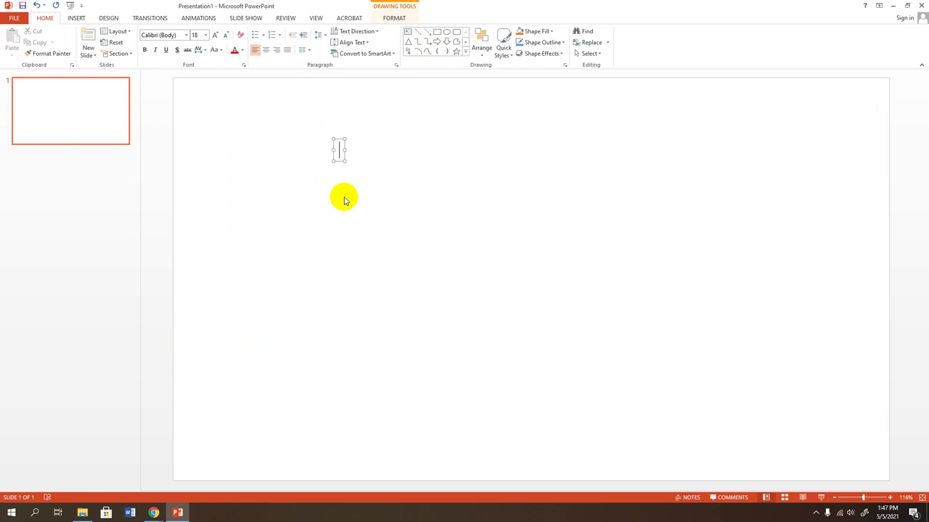
{"action": "type", "text": "CA"}
{"action": "type", "text": "U HOI"}
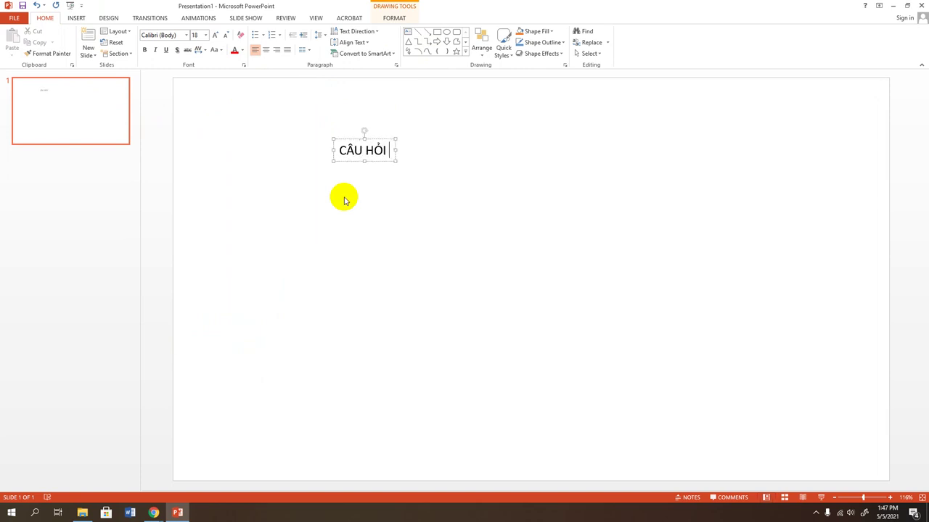
{"action": "type", "text": "TRAẮC NGHIE"}
{"action": "type", "text": "P"}
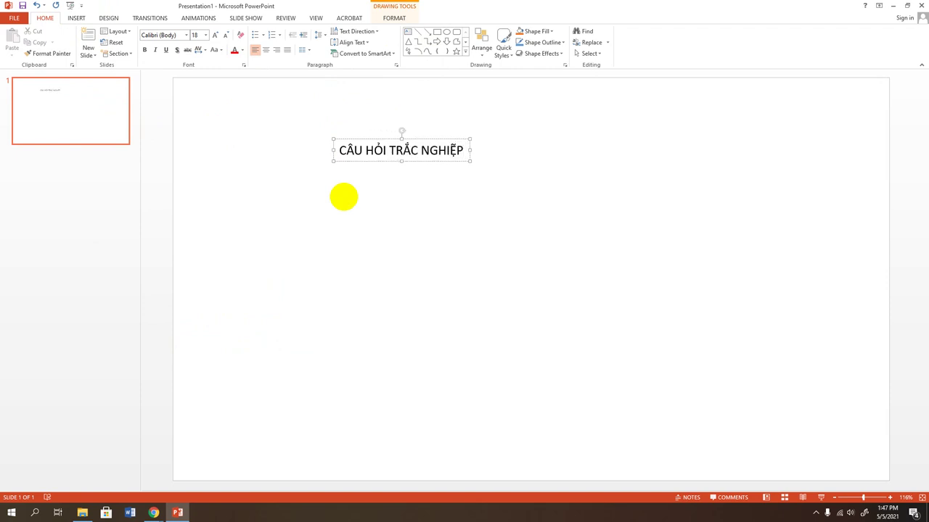
{"action": "key", "text": "BackSpace"}
{"action": "key", "text": "BackSpace"}
{"action": "type", "text": "M DANH CHO"}
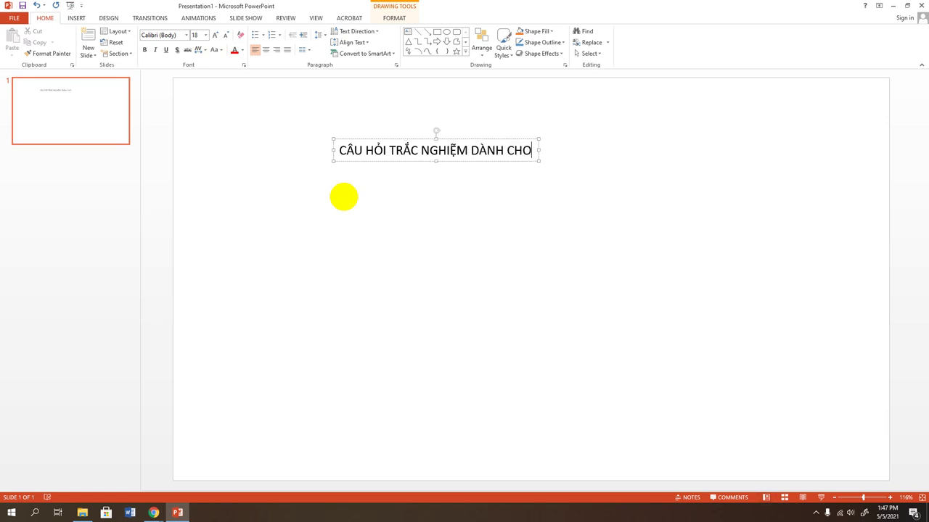
{"action": "type", "text": "HỌC"}
{"action": "type", "text": "CẤP"}
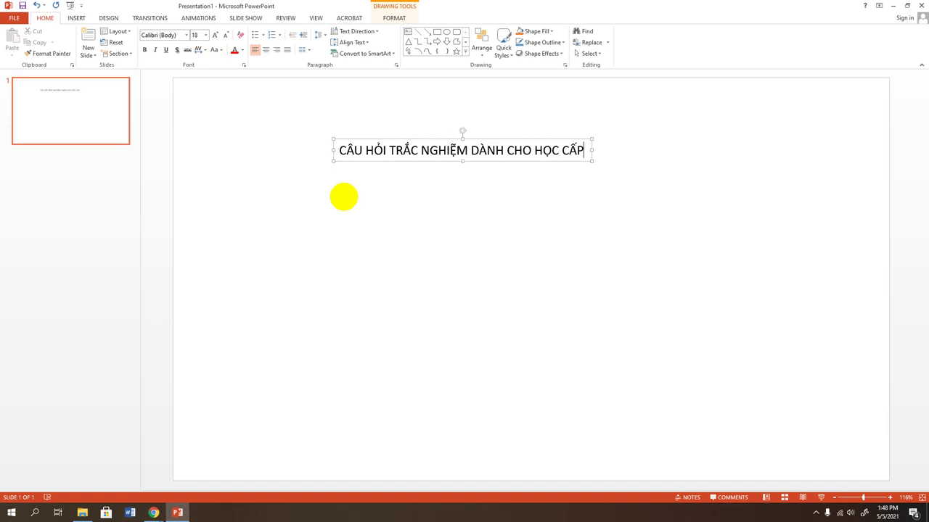
{"action": "type", "text": " 2"}
Step: Nudge the title box slightly up and right, and widen it to the left
{"action": "left_click", "coordinate": [380, 244]}
{"action": "left_click", "coordinate": [438, 151]}
{"action": "left_click_drag", "start_coordinate": [452, 140], "coordinate": [482, 135]}
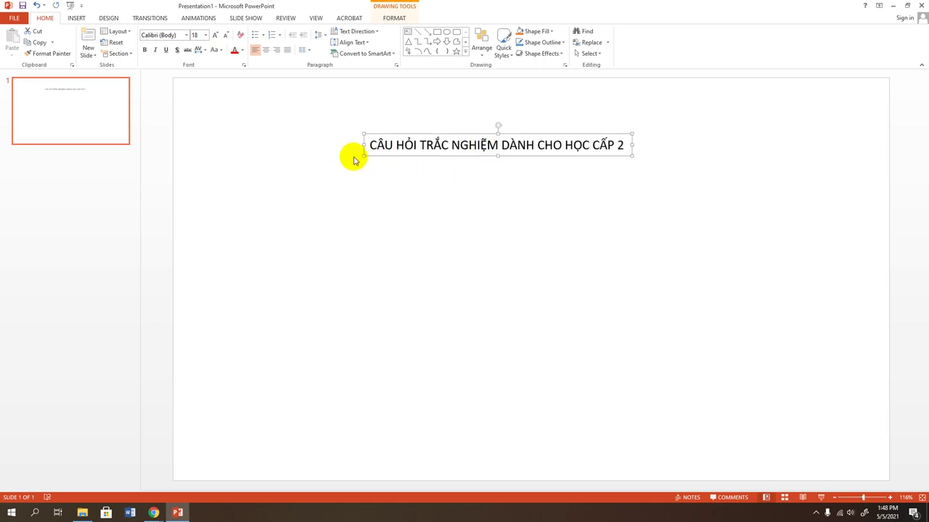
{"action": "left_click_drag", "start_coordinate": [362, 155], "coordinate": [310, 156]}
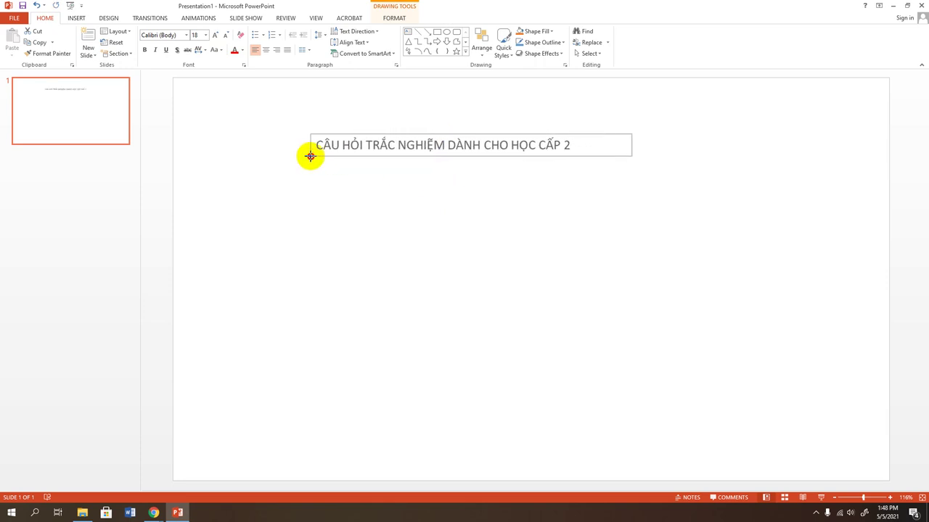
Step: Make the title bold Times New Roman, centred in a box widened to fit one line
{"action": "triple_click", "coordinate": [381, 144]}
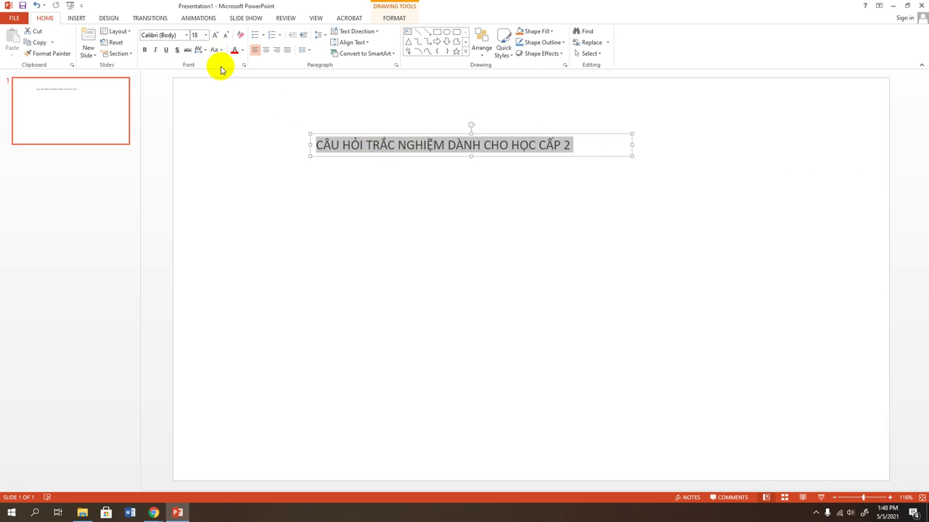
{"action": "left_click", "coordinate": [186, 35]}
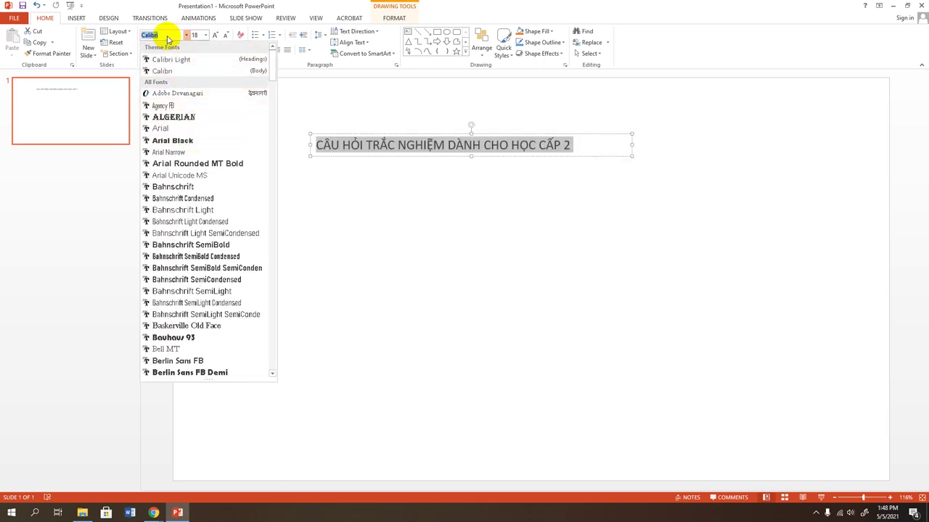
{"action": "type", "text": "Tim"}
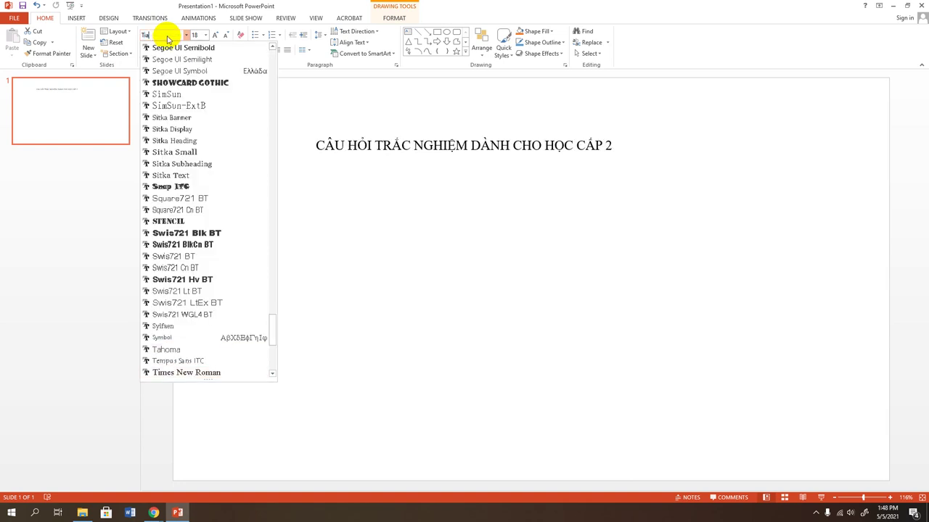
{"action": "type", "text": "m"}
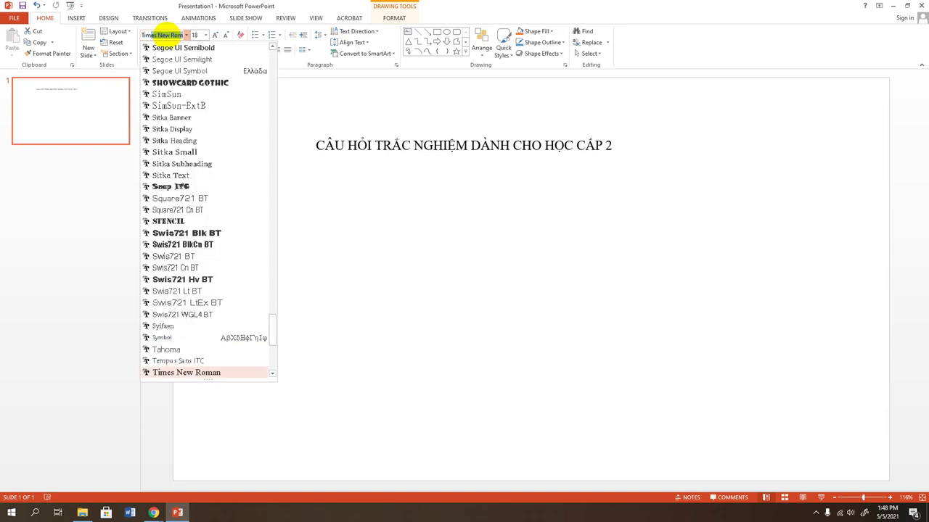
{"action": "key", "text": "Return"}
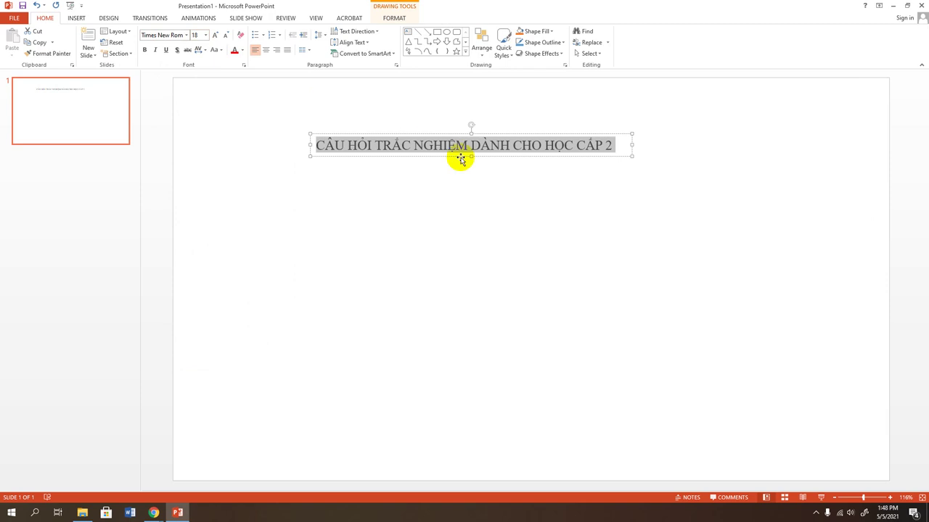
{"action": "left_click", "coordinate": [145, 50]}
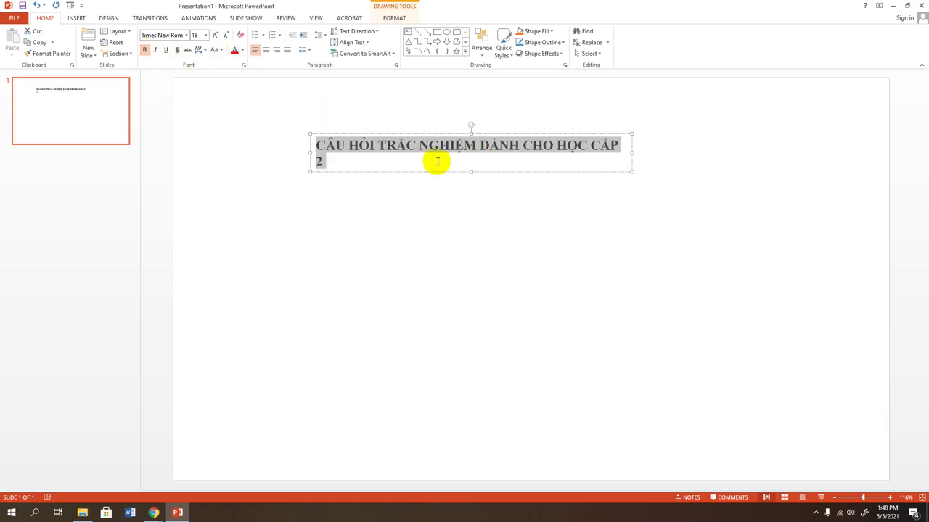
{"action": "left_click_drag", "start_coordinate": [631, 153], "coordinate": [708, 153]}
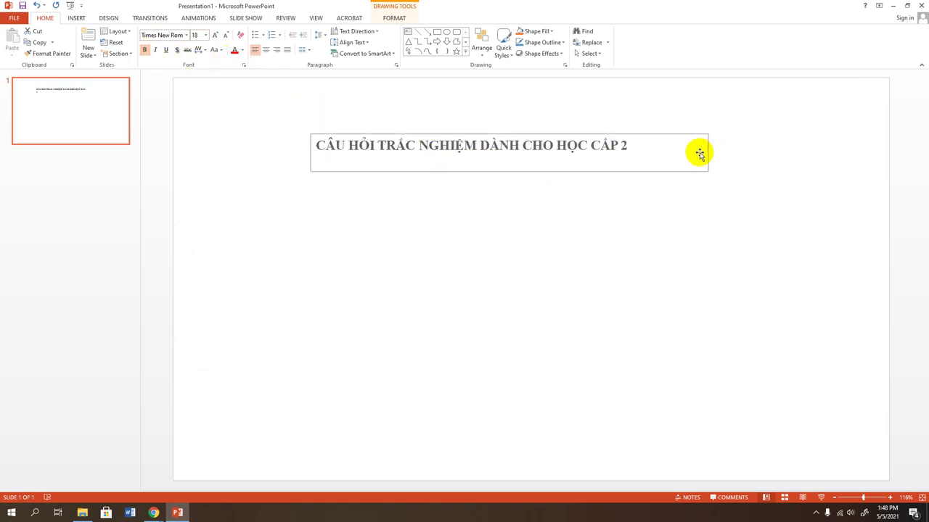
{"action": "left_click", "coordinate": [344, 145]}
{"action": "triple_click", "coordinate": [344, 145]}
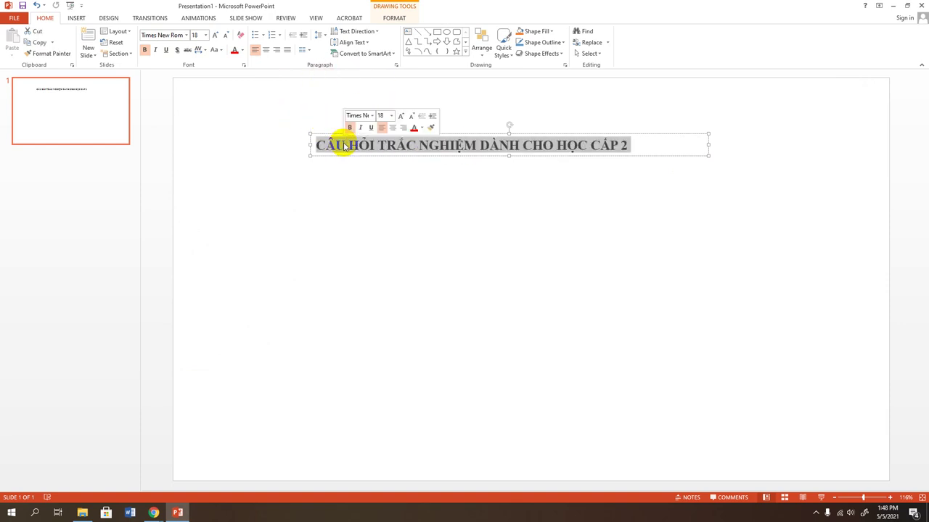
{"action": "left_click", "coordinate": [265, 49]}
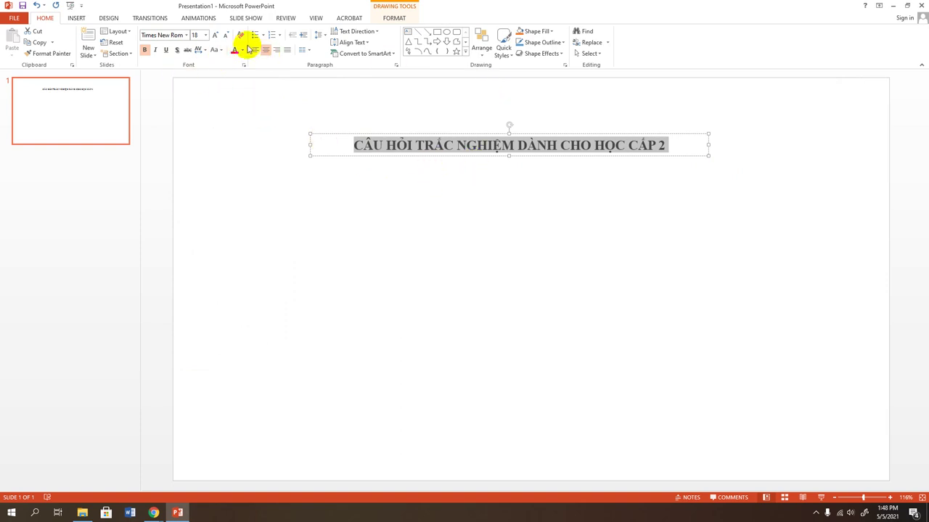
Step: Apply a light-blue filled shape style with outline to the title box
{"action": "left_click", "coordinate": [392, 18]}
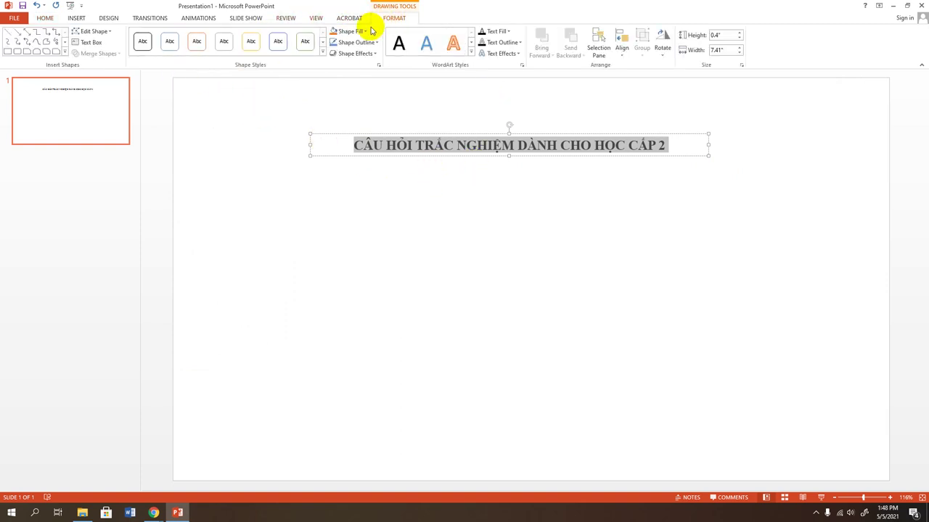
{"action": "left_click", "coordinate": [322, 52]}
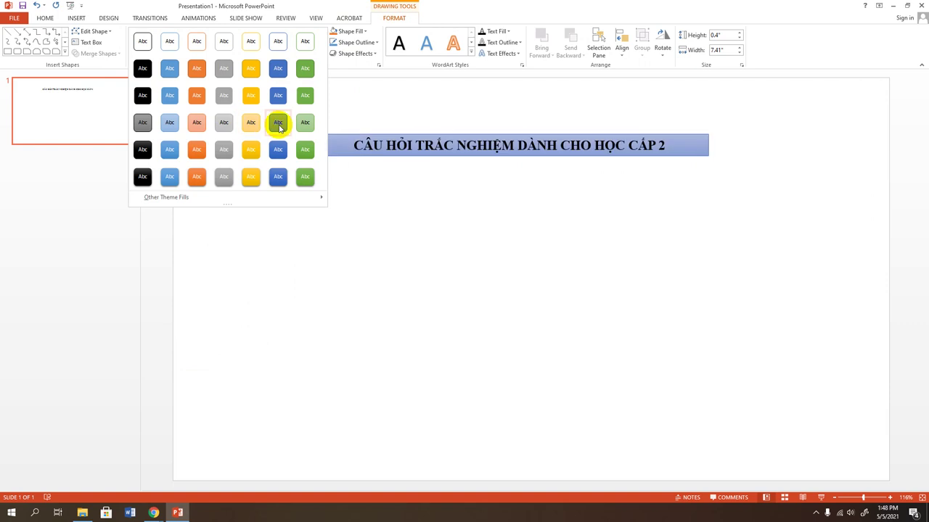
{"action": "left_click", "coordinate": [279, 129]}
{"action": "left_click", "coordinate": [465, 232]}
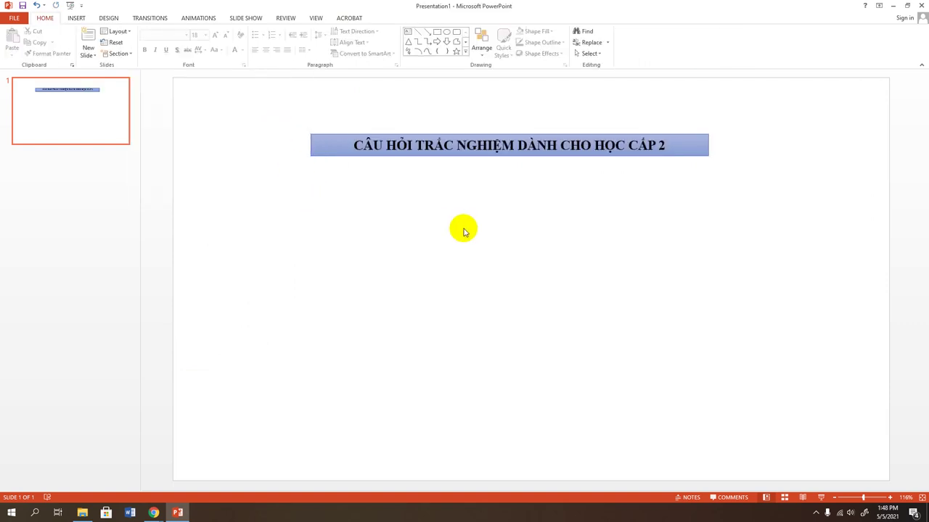
Step: Draw a small blue rounded rectangle below the title
{"action": "left_click", "coordinate": [69, 18]}
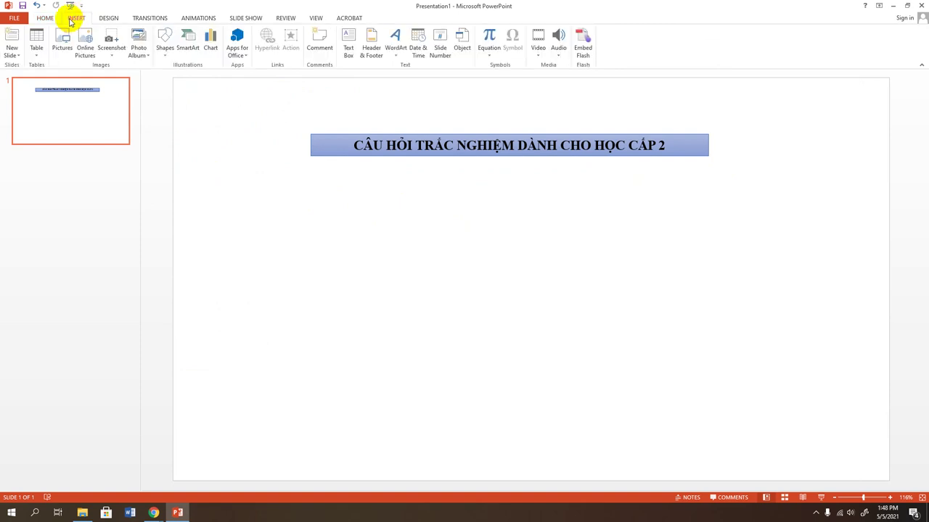
{"action": "left_click", "coordinate": [165, 49]}
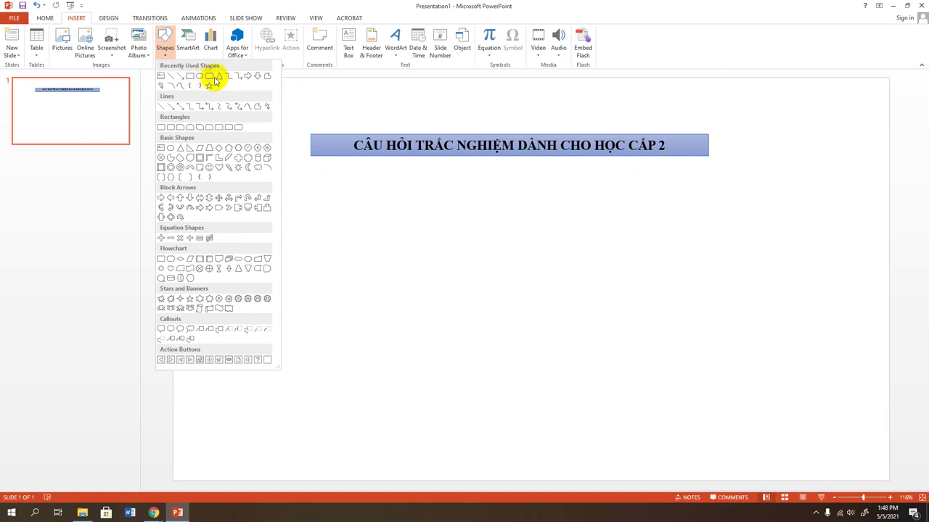
{"action": "left_click", "coordinate": [209, 77]}
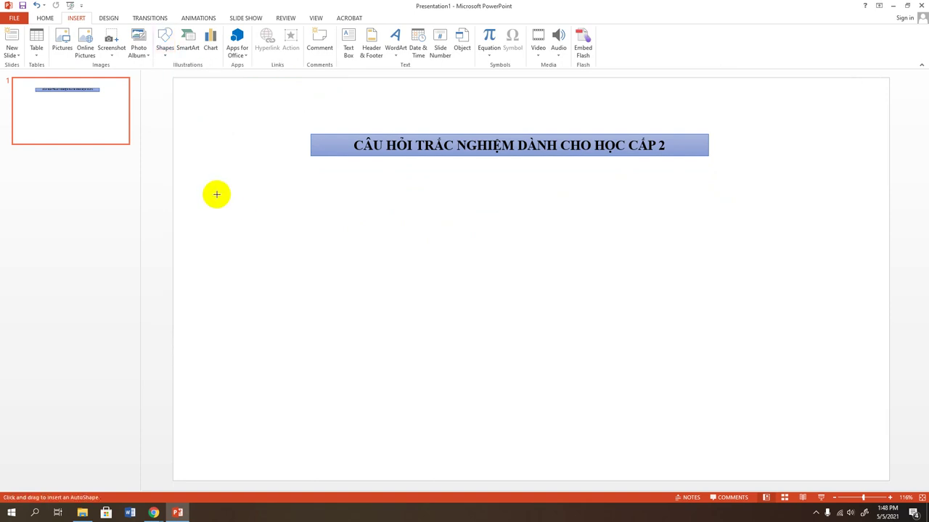
{"action": "mouse_move", "coordinate": [200, 188]}
{"action": "left_mouse_down"}
{"action": "mouse_move", "coordinate": [245, 212]}
{"action": "mouse_move", "coordinate": [227, 196]}
{"action": "left_mouse_up"}
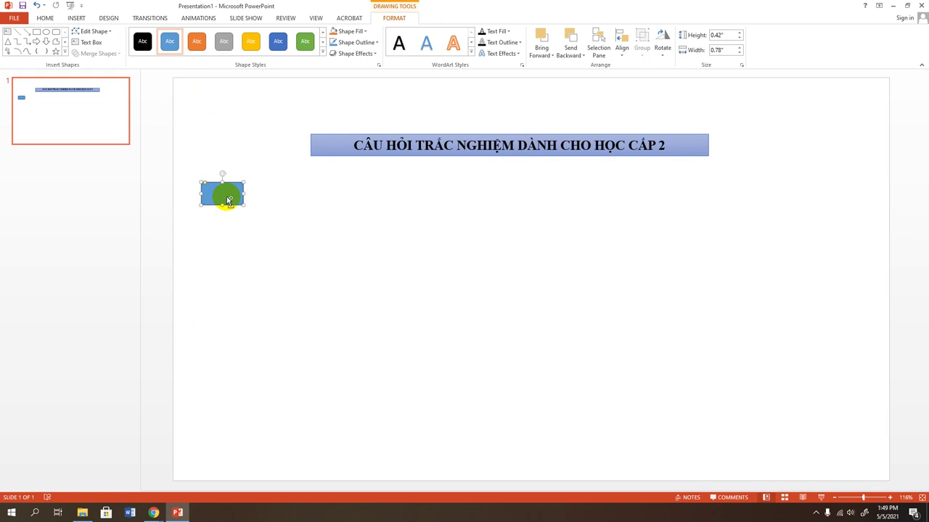
Step: Copy the rectangle into a row of thirteen evenly spaced boxes, then select all but the first
{"action": "left_click_drag", "start_coordinate": [227, 198], "coordinate": [369, 196]}
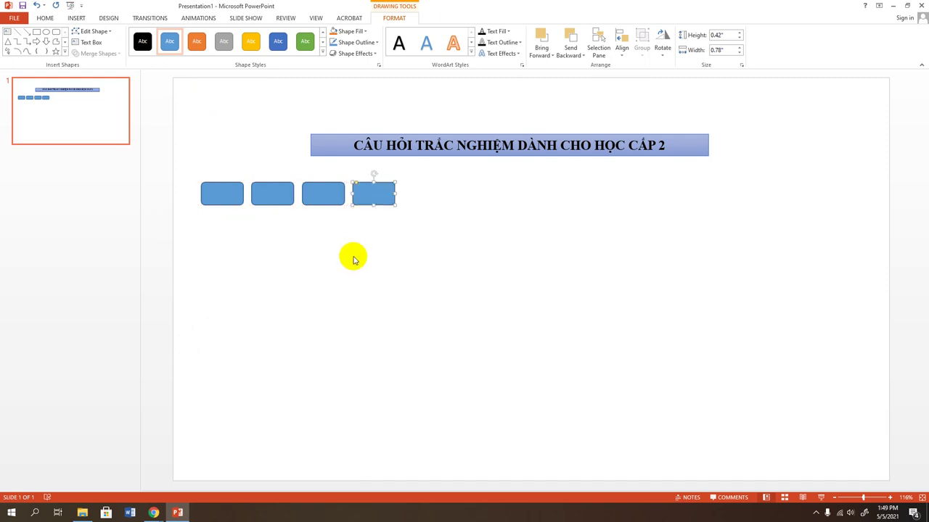
{"action": "key", "text": "ctrl+d"}
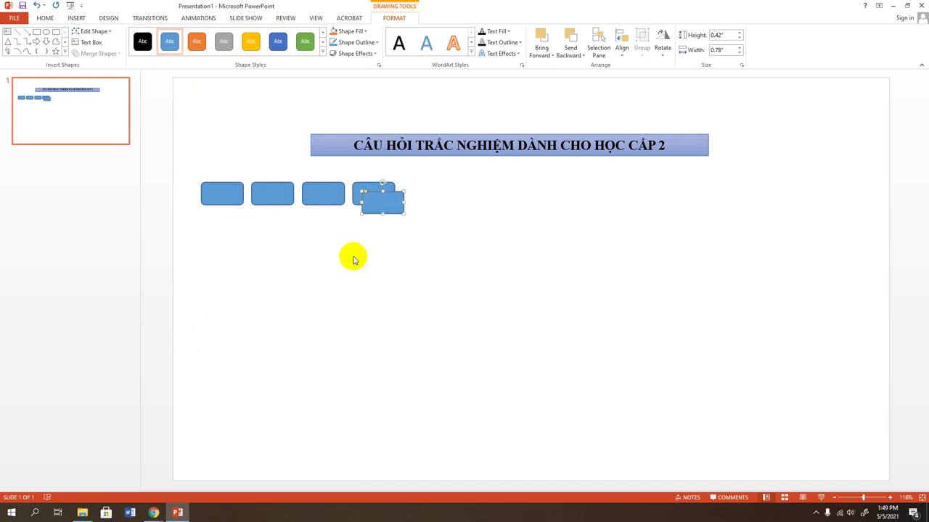
{"action": "left_click_drag", "start_coordinate": [390, 200], "coordinate": [431, 191]}
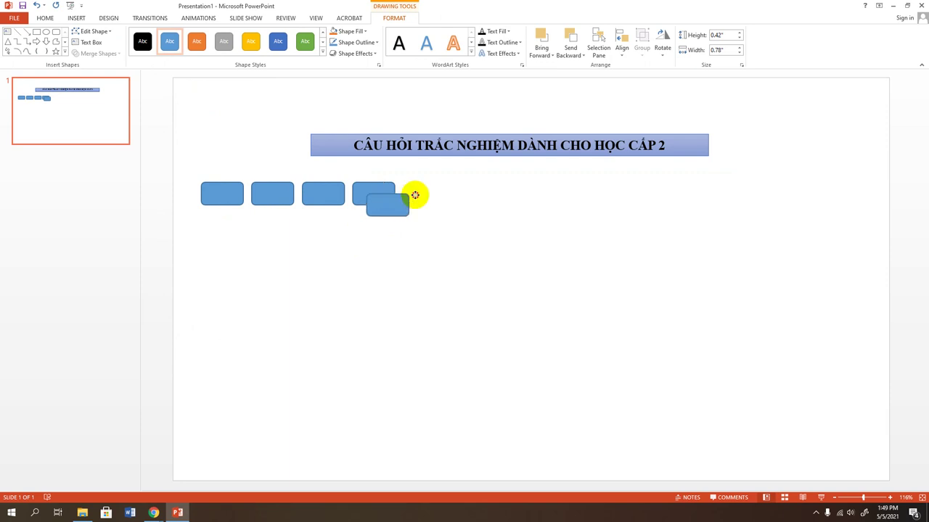
{"action": "key", "text": "ctrl+d"}
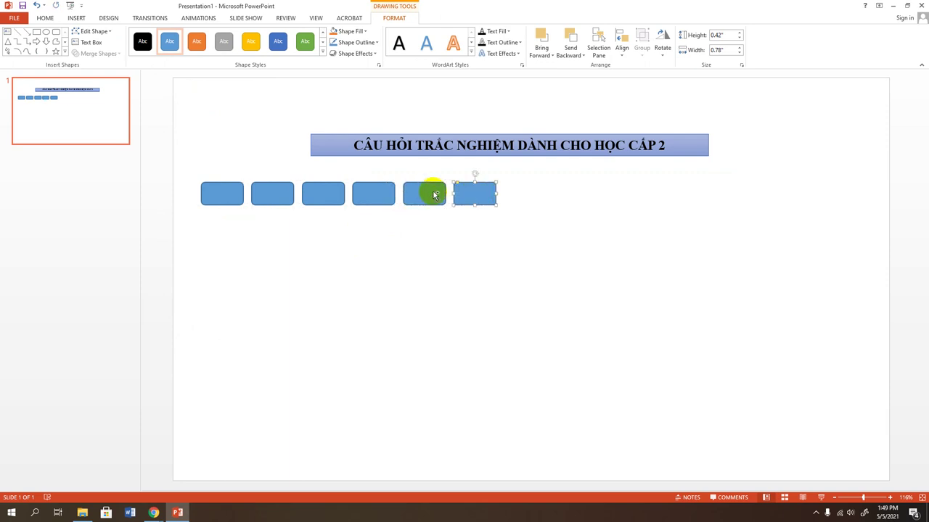
{"action": "key", "text": "ctrl+d"}
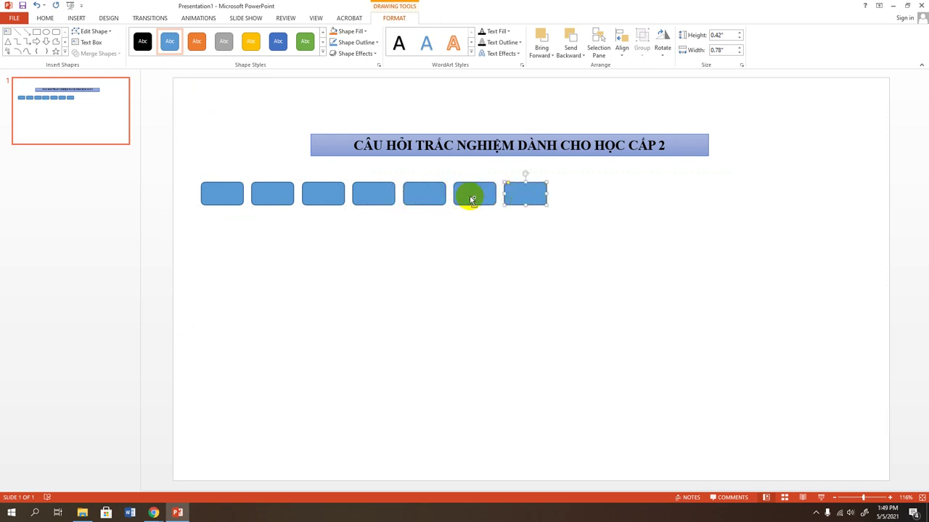
{"action": "key", "text": "ctrl+d"}
{"action": "key", "text": "ctrl+d"}
{"action": "key", "text": "ctrl+d"}
{"action": "key", "text": "ctrl+d"}
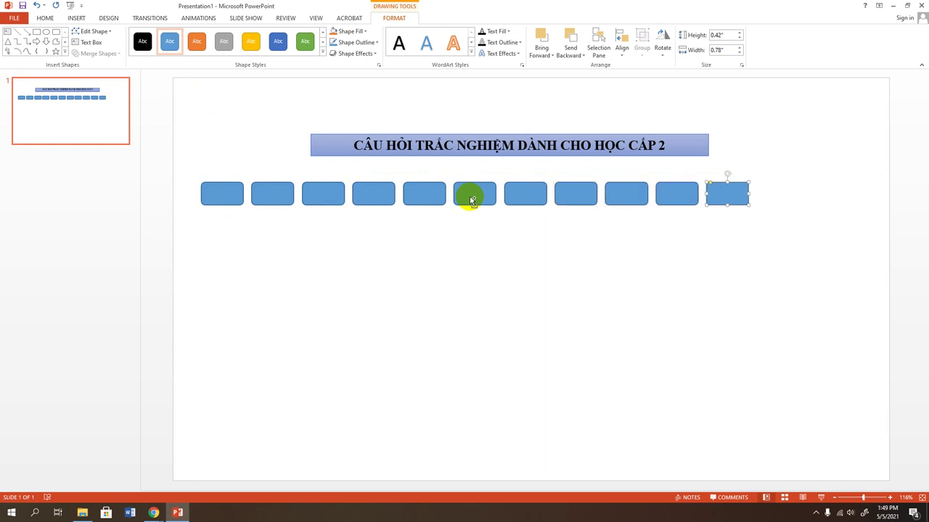
{"action": "key", "text": "ctrl+d"}
{"action": "key", "text": "ctrl+d"}
{"action": "left_click", "coordinate": [474, 257]}
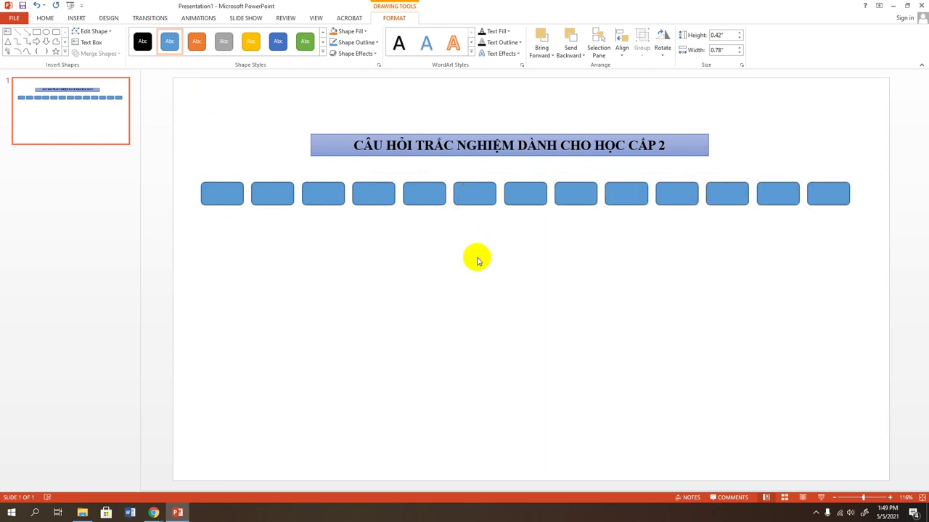
{"action": "mouse_move", "coordinate": [192, 171]}
{"action": "left_mouse_down"}
{"action": "mouse_move", "coordinate": [898, 247]}
{"action": "mouse_move", "coordinate": [878, 245]}
{"action": "left_mouse_up"}
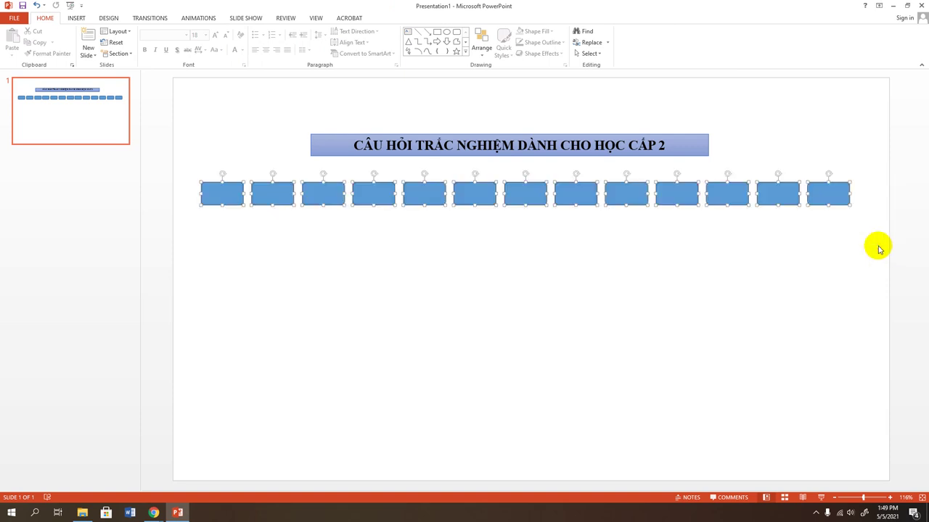
{"action": "left_click", "coordinate": [327, 253]}
{"action": "mouse_move", "coordinate": [250, 156]}
{"action": "left_mouse_down"}
{"action": "mouse_move", "coordinate": [884, 229]}
{"action": "mouse_move", "coordinate": [866, 228]}
{"action": "left_mouse_up"}
Step: Delete the extra boxes, label the remaining rectangle 'Câu 1', and widen it to fit
{"action": "key", "text": "Delete"}
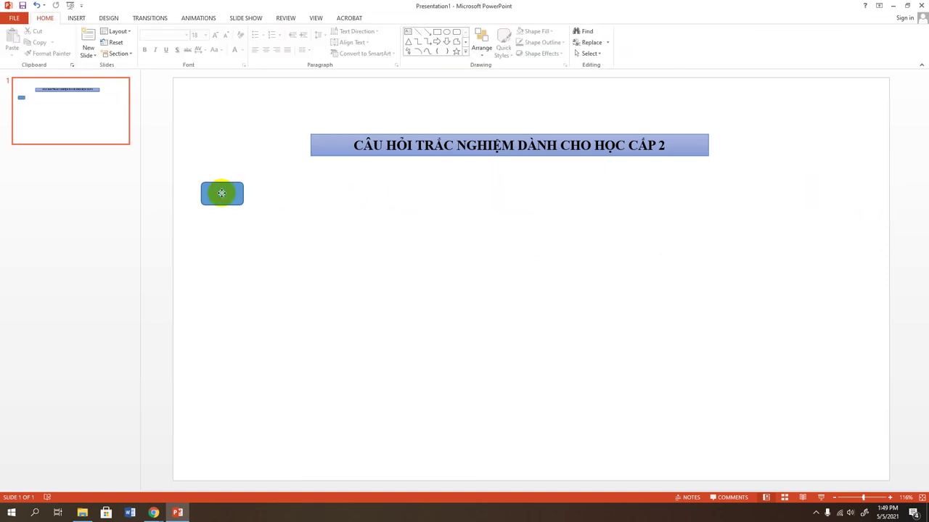
{"action": "right_click", "coordinate": [221, 193]}
{"action": "left_click", "coordinate": [246, 250]}
{"action": "type", "text": "C"}
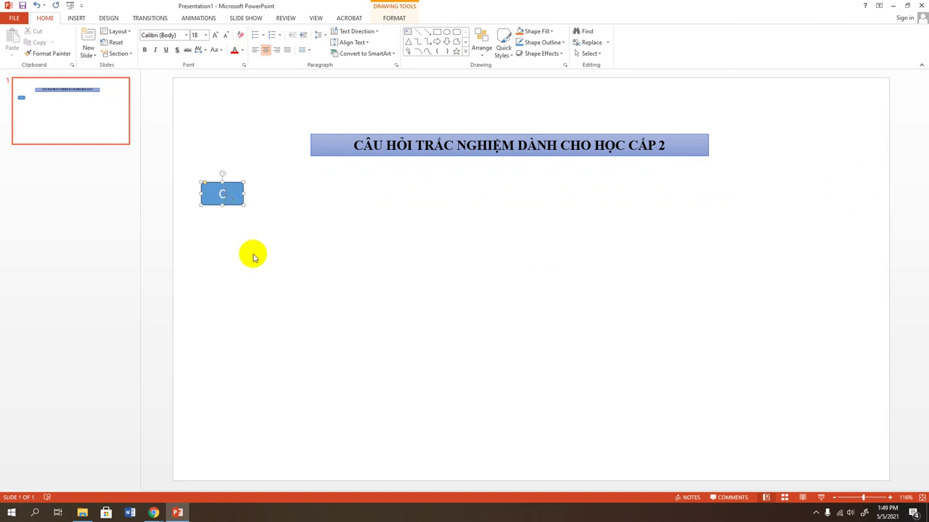
{"action": "left_click", "coordinate": [816, 513]}
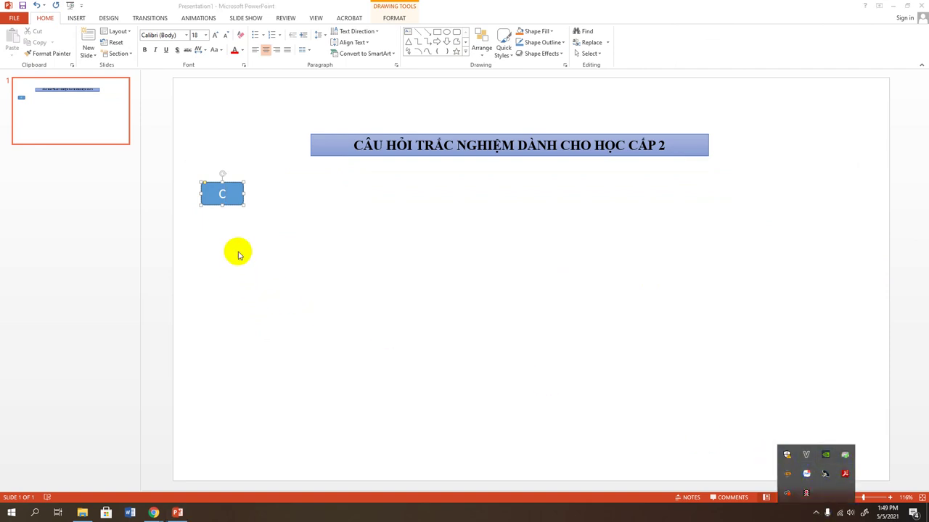
{"action": "left_click", "coordinate": [228, 198]}
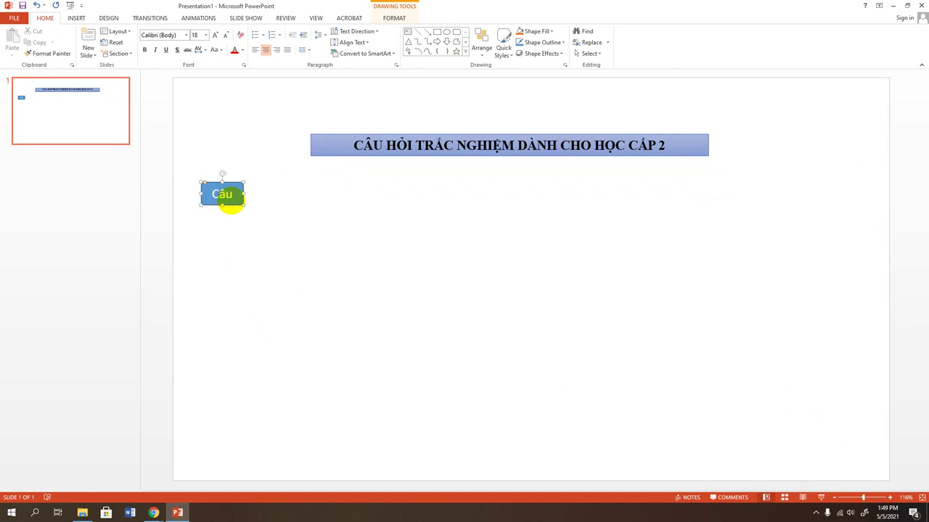
{"action": "left_click_drag", "start_coordinate": [244, 193], "coordinate": [254, 191]}
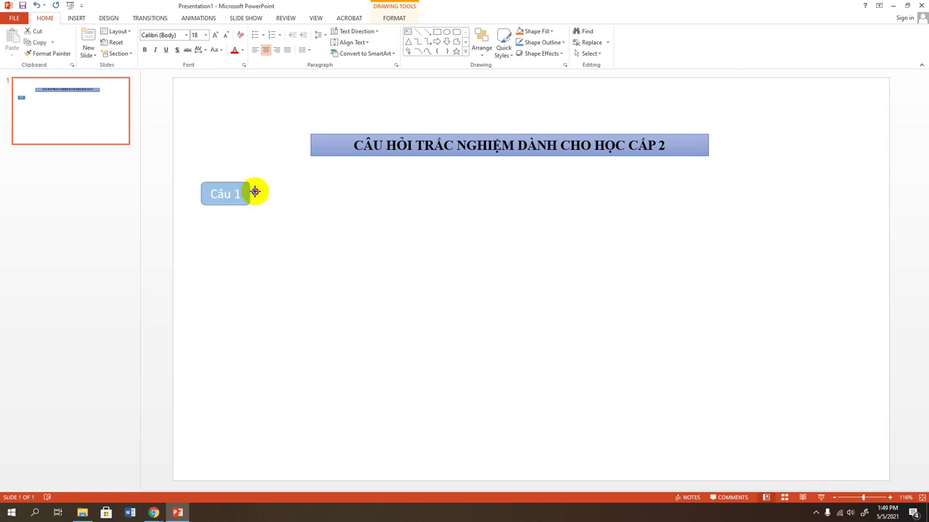
{"action": "left_click", "coordinate": [244, 196]}
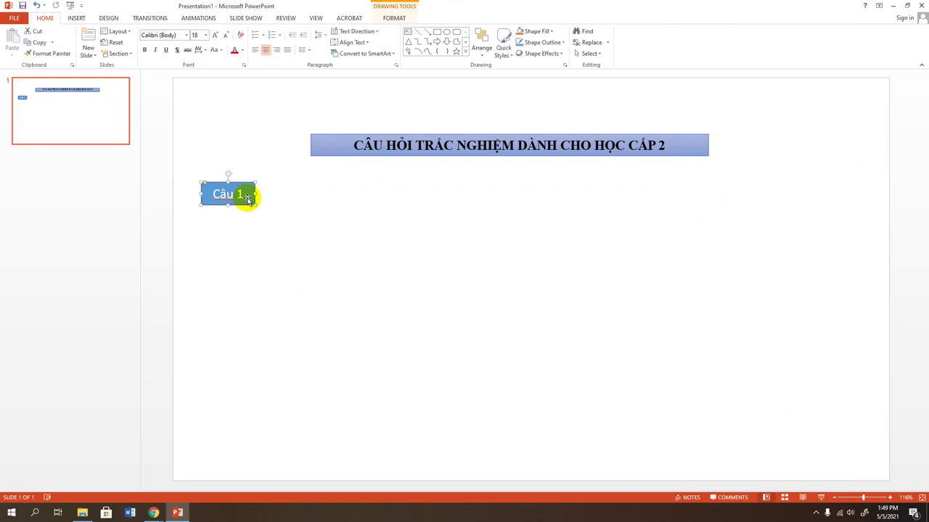
{"action": "double_click", "coordinate": [247, 199]}
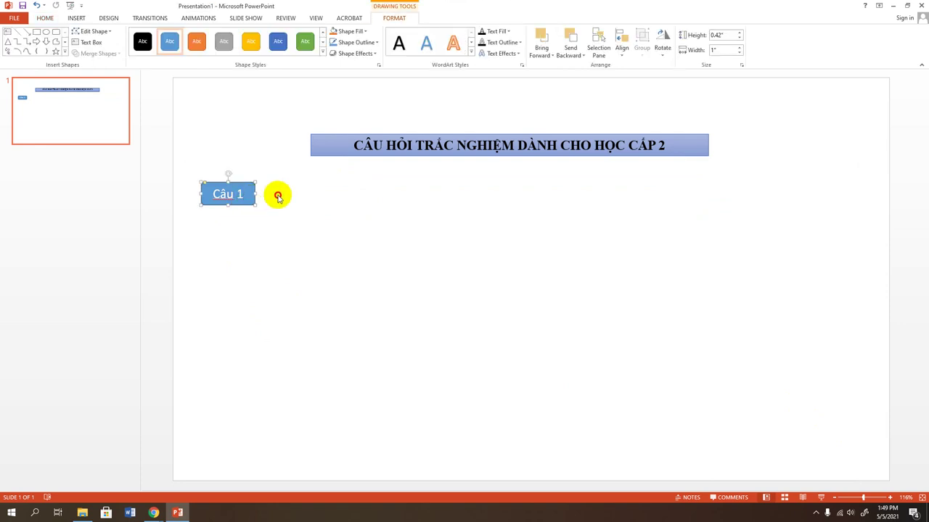
Step: Copy the Câu 1 button to its right and line up the first copies in a row
{"action": "left_click_drag", "start_coordinate": [246, 197], "coordinate": [307, 200]}
{"action": "key", "text": "ctrl+d"}
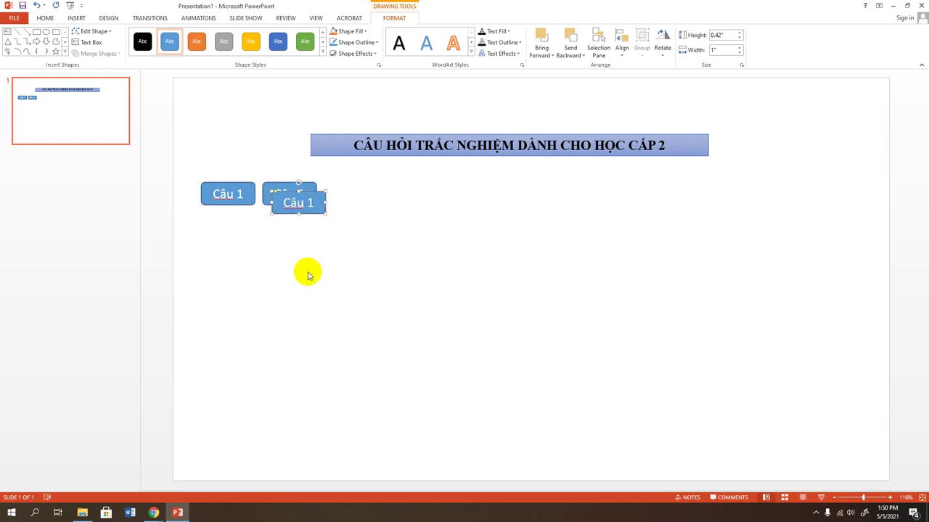
{"action": "key", "text": "ctrl+d"}
{"action": "left_click", "coordinate": [321, 210]}
{"action": "mouse_move", "coordinate": [333, 220]}
{"action": "left_mouse_down"}
{"action": "mouse_move", "coordinate": [336, 198]}
{"action": "mouse_move", "coordinate": [372, 195]}
{"action": "left_mouse_up"}
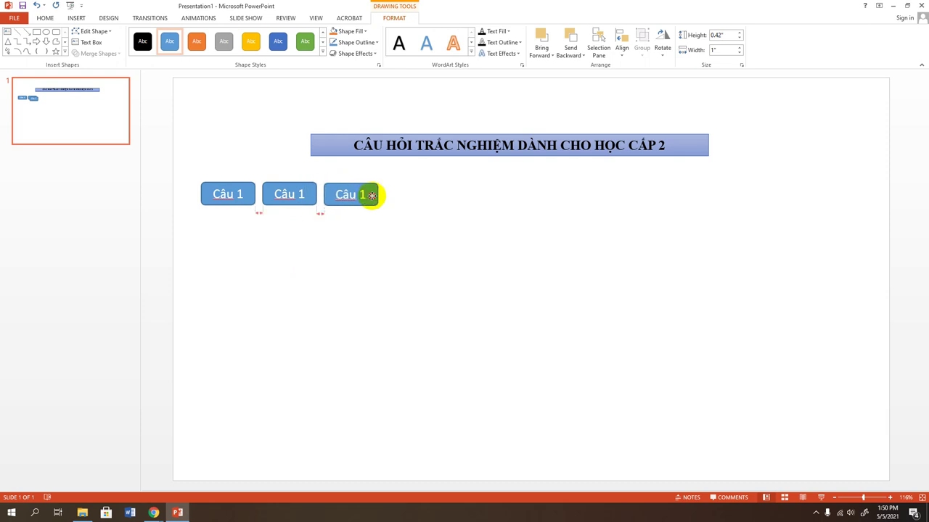
{"action": "left_click_drag", "start_coordinate": [371, 195], "coordinate": [372, 196]}
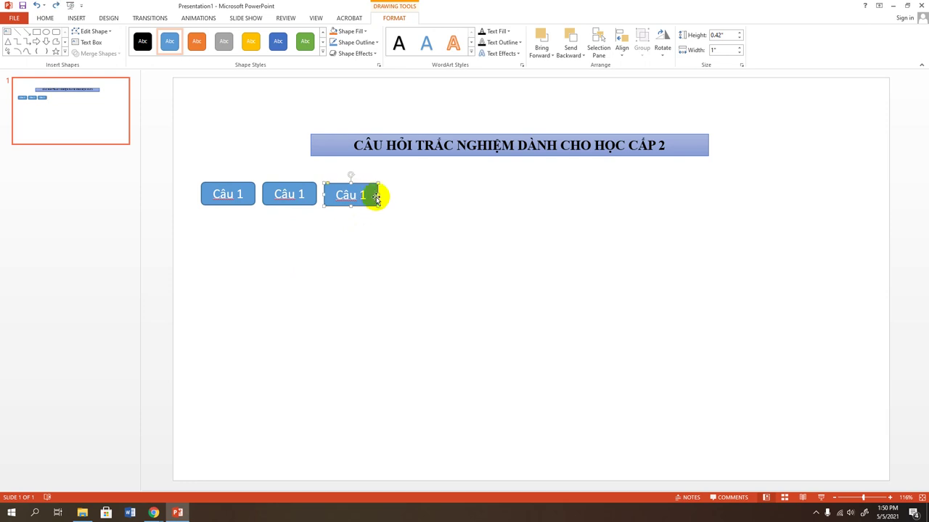
Step: Extend the row to eleven evenly spaced Câu 1 buttons and select the whole row
{"action": "mouse_move", "coordinate": [375, 197]}
{"action": "left_mouse_down"}
{"action": "mouse_move", "coordinate": [495, 195]}
{"action": "mouse_move", "coordinate": [489, 187]}
{"action": "left_mouse_up"}
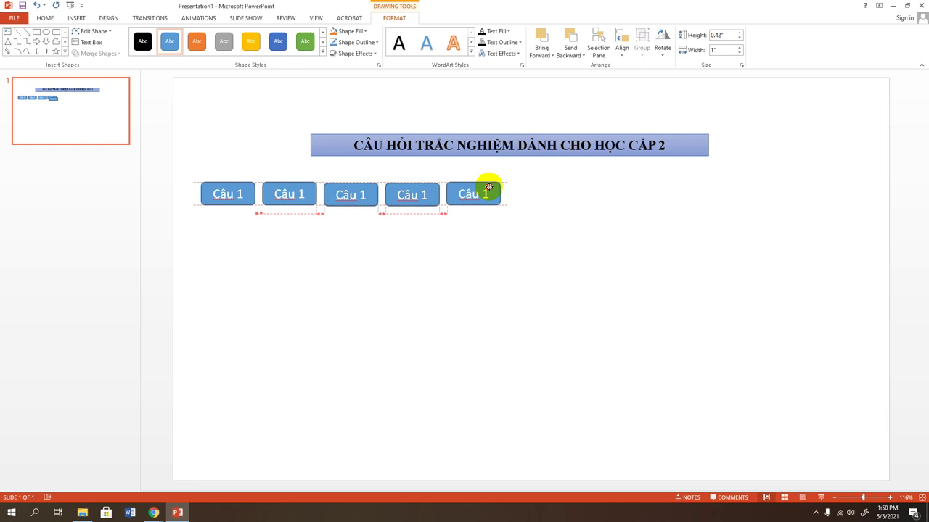
{"action": "left_click_drag", "start_coordinate": [489, 187], "coordinate": [490, 189]}
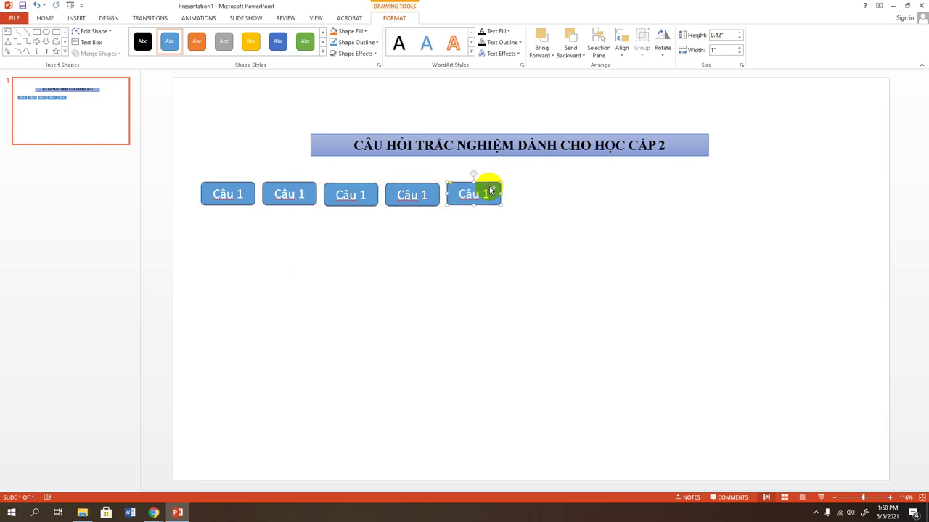
{"action": "key", "text": "ctrl+d"}
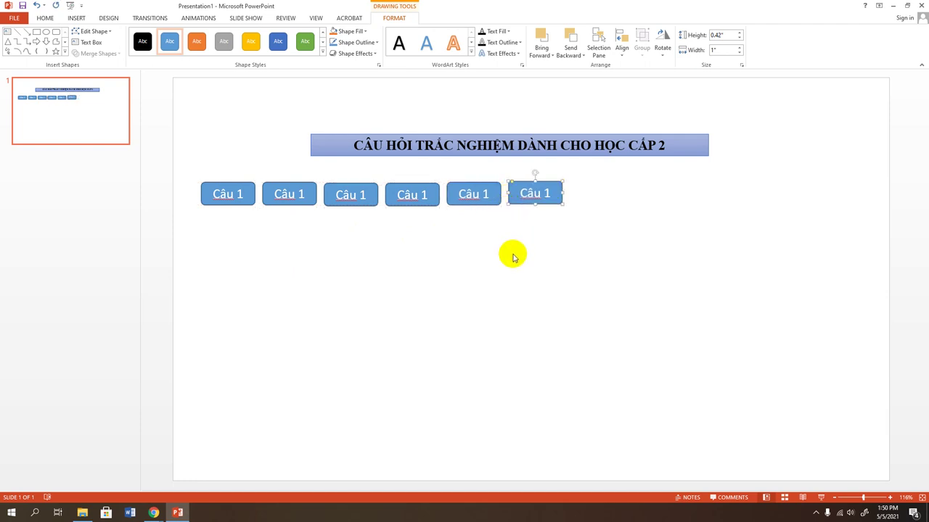
{"action": "key", "text": "ctrl+d"}
{"action": "key", "text": "ctrl+d"}
{"action": "key", "text": "ctrl+d"}
{"action": "key", "text": "ctrl+d"}
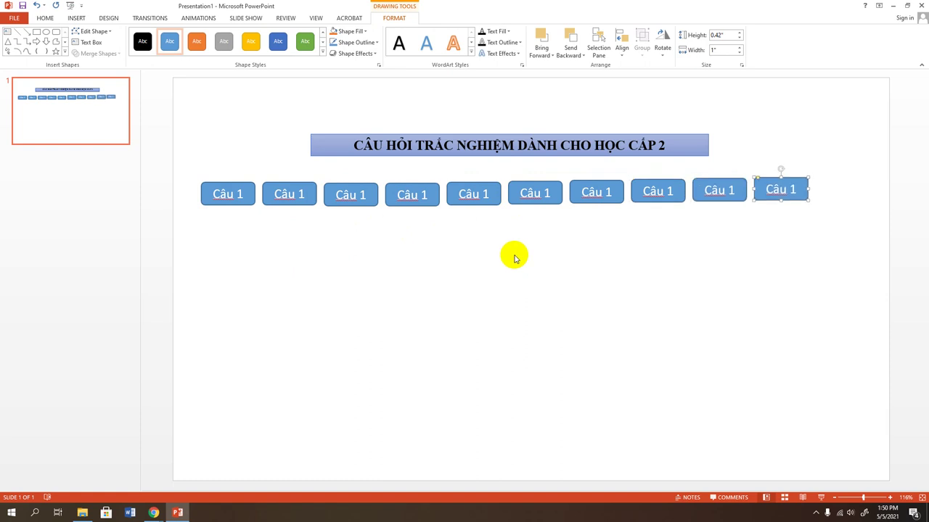
{"action": "key", "text": "ctrl+d"}
{"action": "left_click", "coordinate": [508, 265]}
{"action": "left_click_drag", "start_coordinate": [193, 169], "coordinate": [876, 239]}
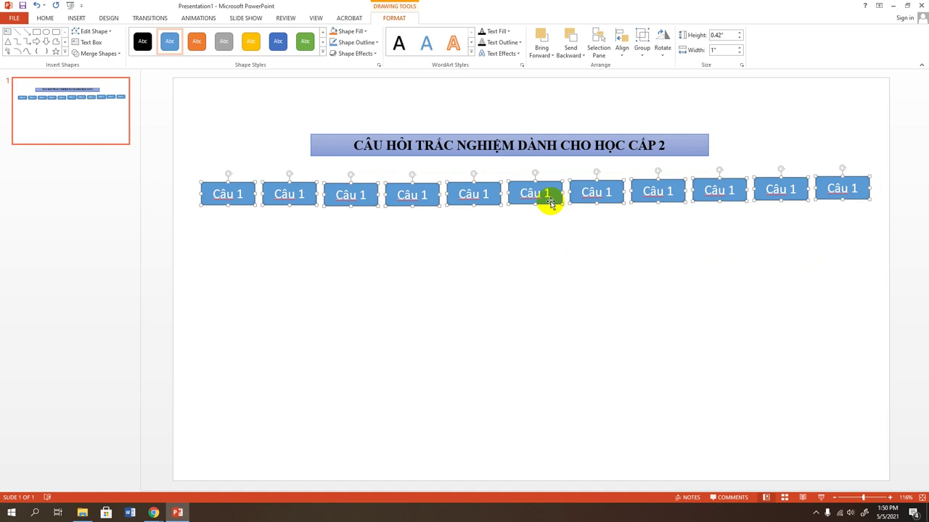
Step: Duplicate the row of eleven buttons downward into nine evenly spaced rows, a 99-button grid
{"action": "left_click_drag", "start_coordinate": [551, 201], "coordinate": [551, 236]}
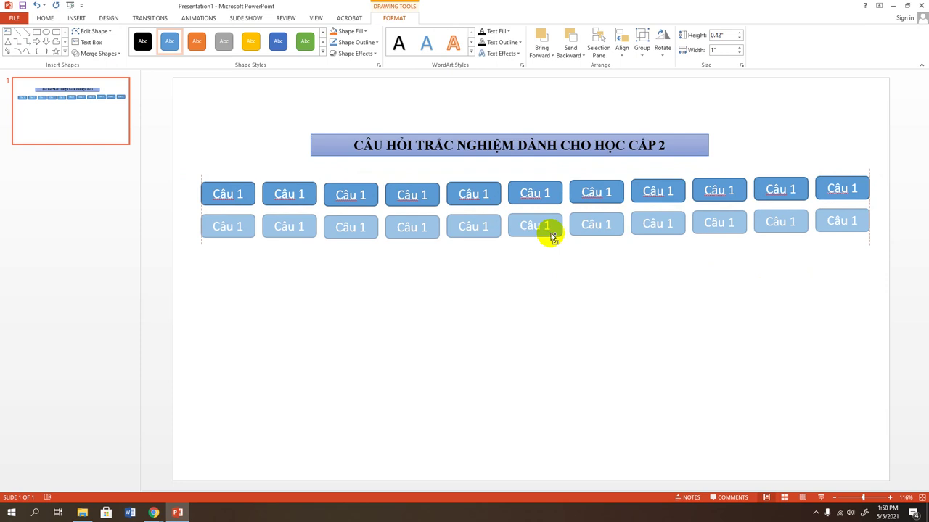
{"action": "left_click_drag", "start_coordinate": [551, 236], "coordinate": [551, 238]}
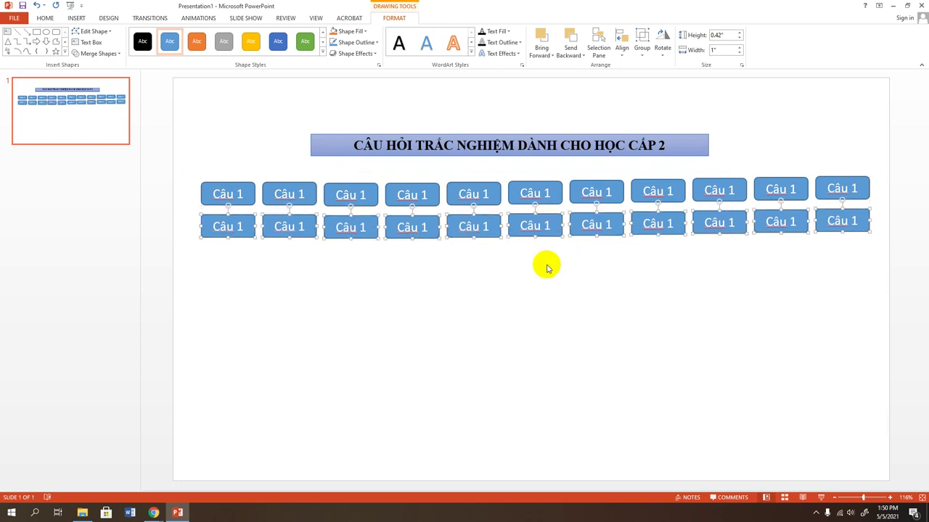
{"action": "key", "text": "ctrl+d"}
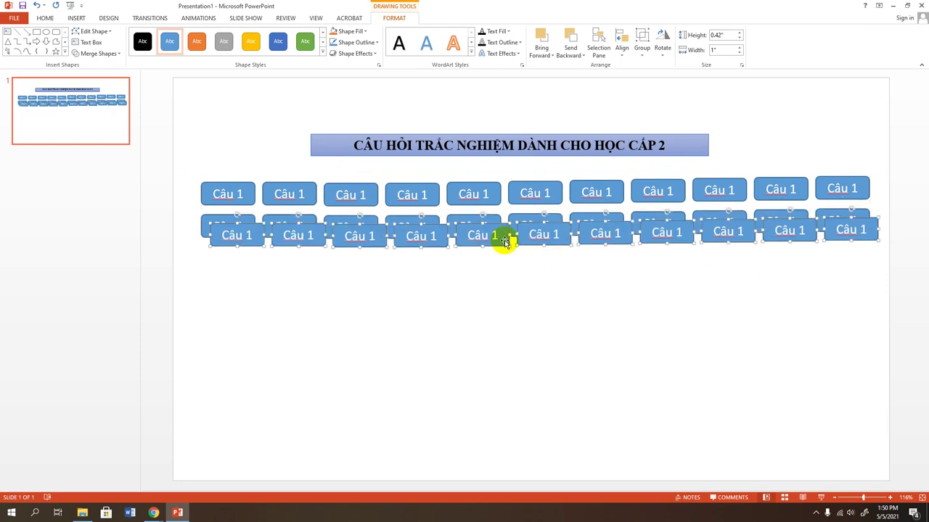
{"action": "left_click_drag", "start_coordinate": [504, 240], "coordinate": [499, 265]}
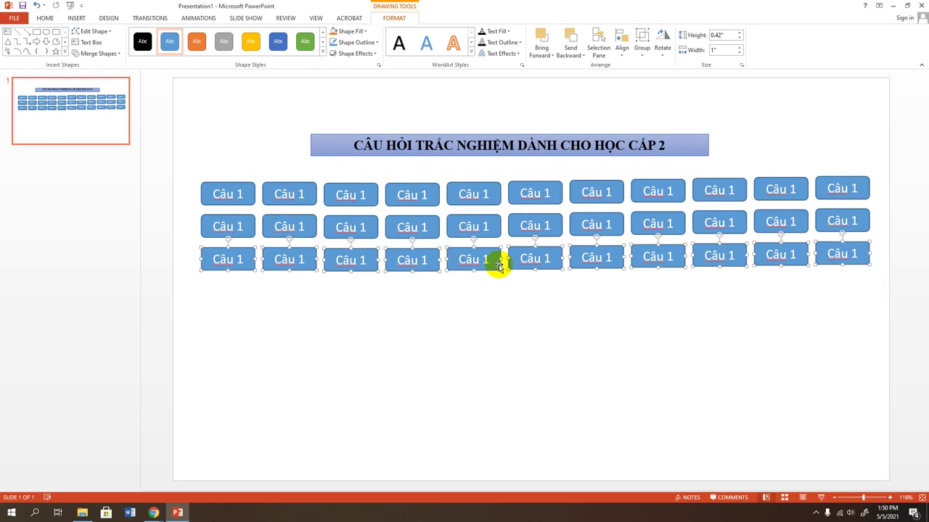
{"action": "key", "text": "ctrl+d"}
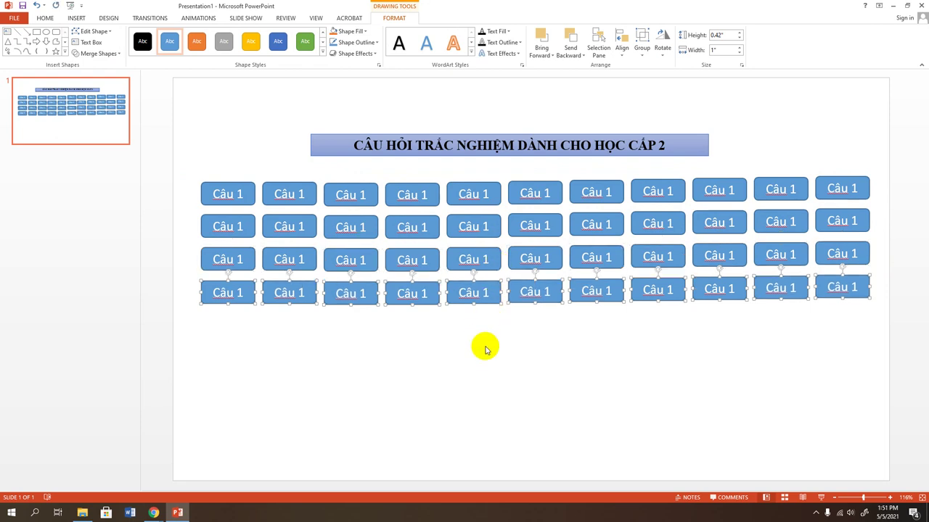
{"action": "key", "text": "ctrl+d"}
{"action": "key", "text": "ctrl+d"}
{"action": "key", "text": "ctrl+d"}
{"action": "key", "text": "ctrl+d"}
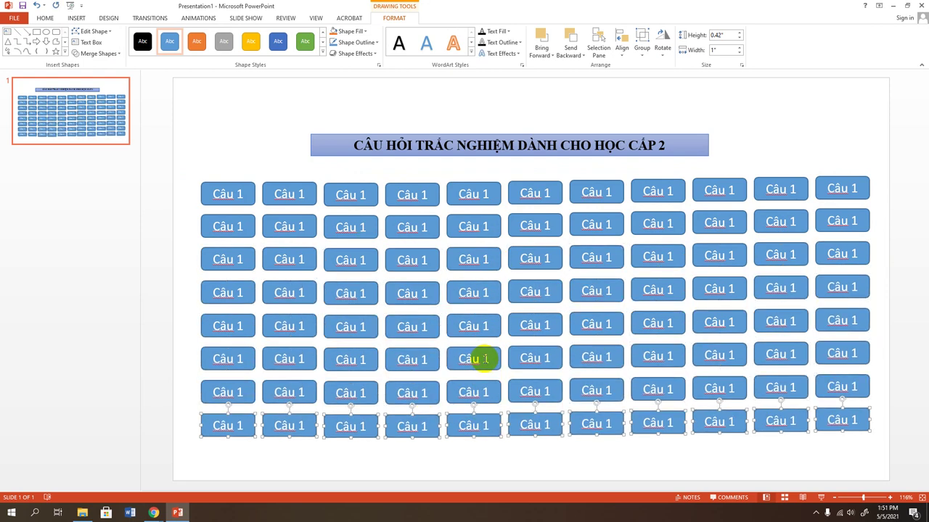
{"action": "key", "text": "ctrl+d"}
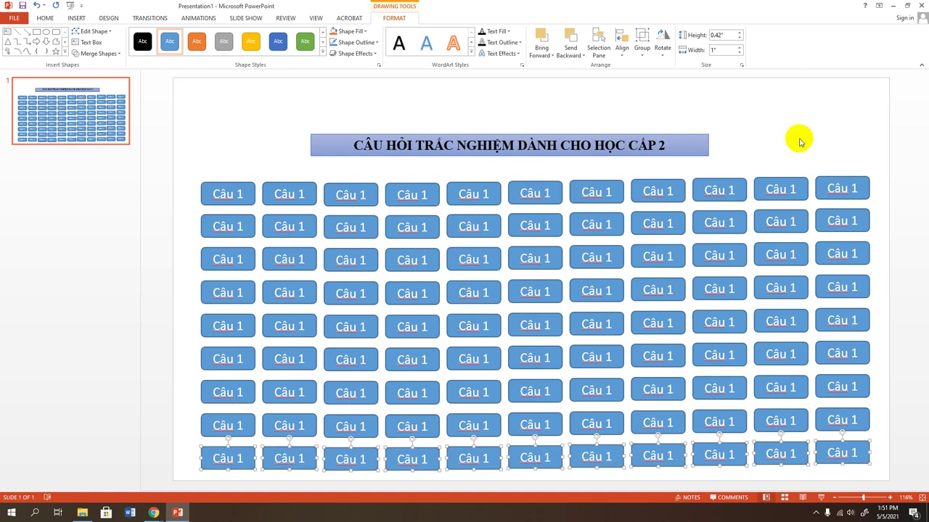
{"action": "left_click", "coordinate": [801, 142]}
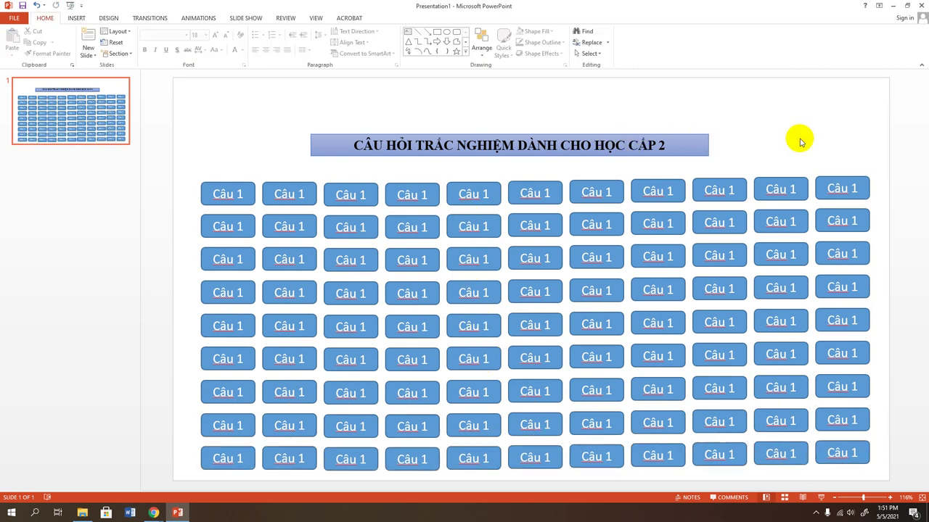
Step: Renumber the first row of buttons Câu 1 through Câu 11
{"action": "left_click", "coordinate": [303, 197]}
{"action": "double_click", "coordinate": [301, 194]}
{"action": "type", "text": "2"}
{"action": "left_click", "coordinate": [363, 193]}
{"action": "double_click", "coordinate": [362, 194]}
{"action": "type", "text": "3"}
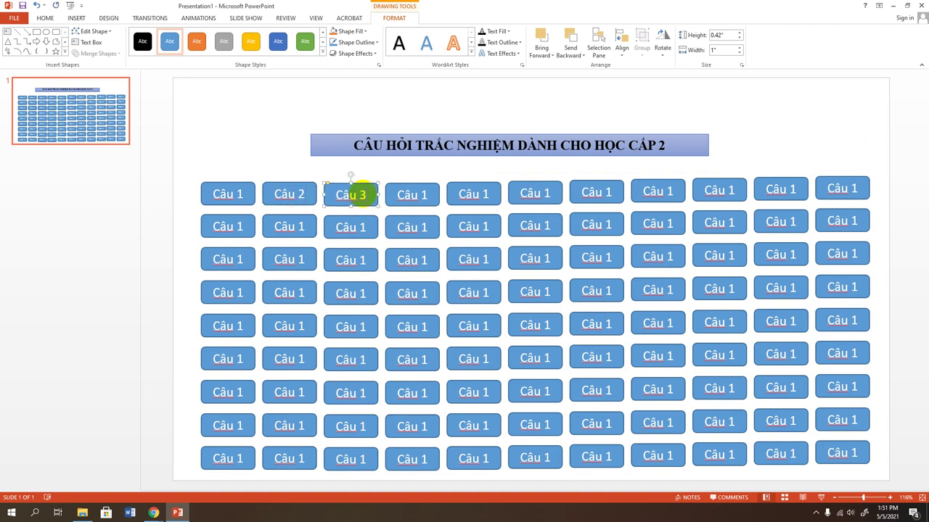
{"action": "left_click", "coordinate": [427, 195]}
{"action": "double_click", "coordinate": [426, 194]}
{"action": "type", "text": "4"}
{"action": "left_click", "coordinate": [488, 195]}
{"action": "double_click", "coordinate": [487, 195]}
{"action": "type", "text": "5"}
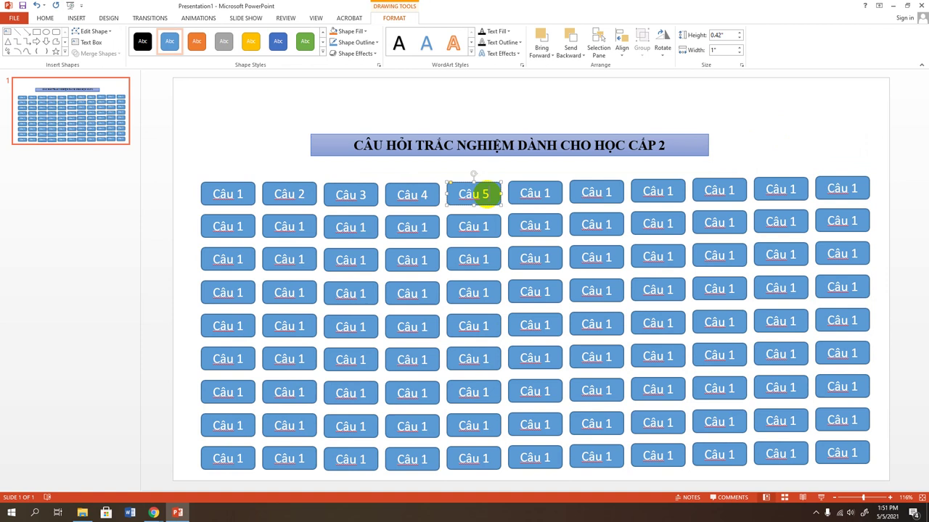
{"action": "left_click", "coordinate": [549, 195]}
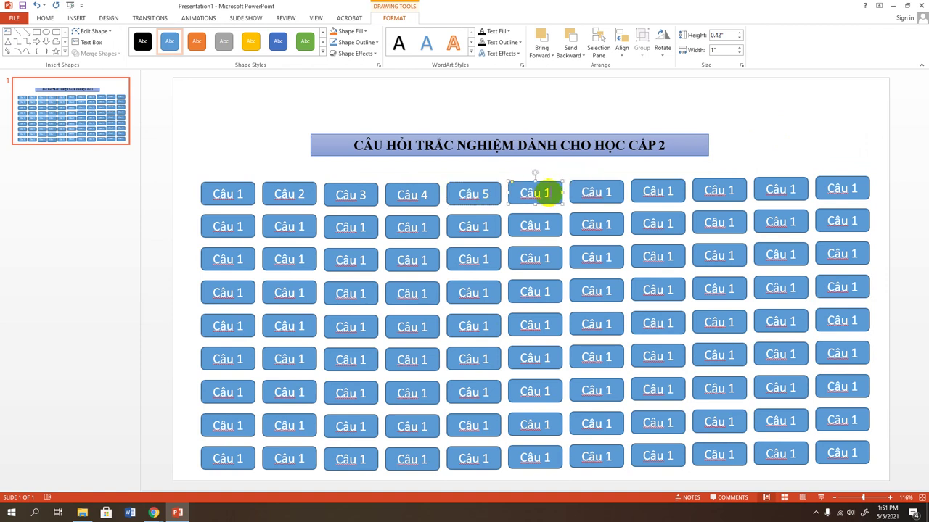
{"action": "double_click", "coordinate": [549, 194]}
{"action": "type", "text": "6"}
{"action": "left_click", "coordinate": [609, 193]}
{"action": "double_click", "coordinate": [610, 193]}
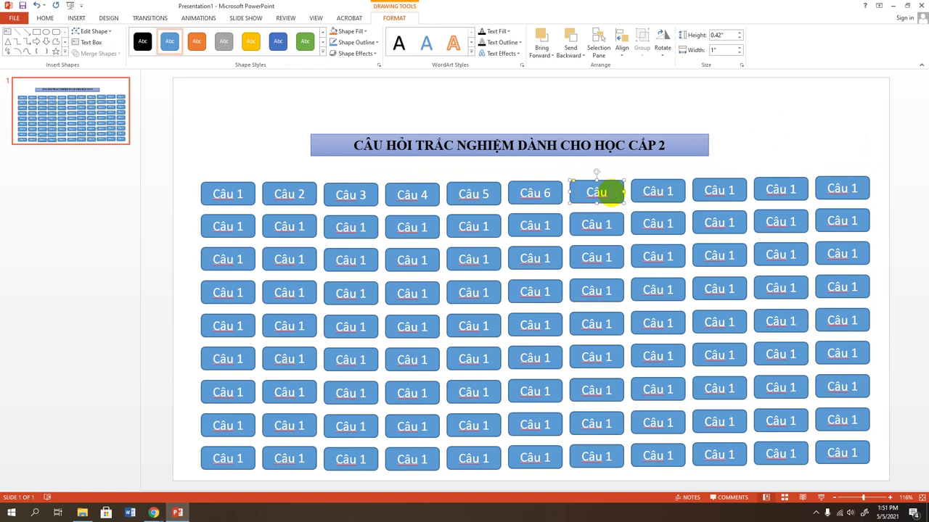
{"action": "type", "text": "7"}
{"action": "left_click", "coordinate": [668, 190]}
{"action": "double_click", "coordinate": [669, 191]}
{"action": "type", "text": "8"}
{"action": "left_click", "coordinate": [725, 190]}
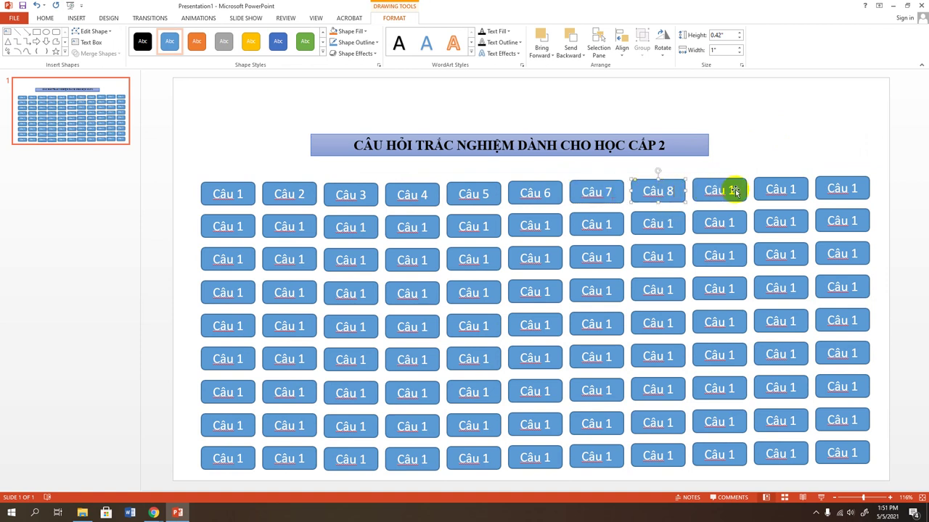
{"action": "double_click", "coordinate": [731, 193]}
{"action": "type", "text": "9"}
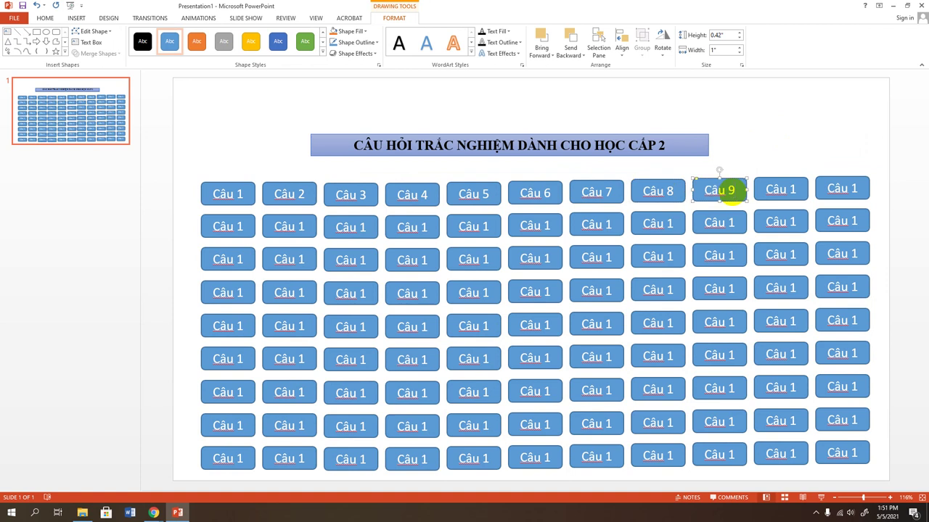
{"action": "left_click", "coordinate": [793, 189]}
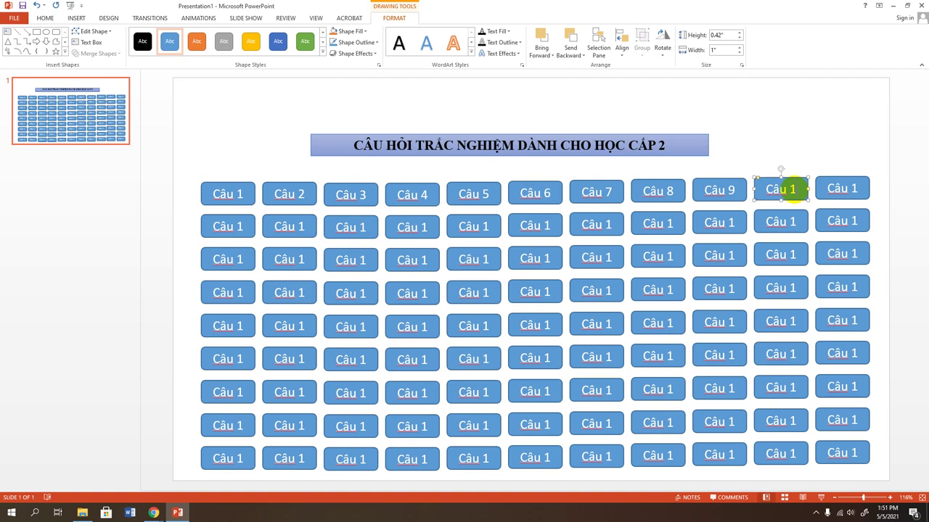
{"action": "type", "text": "0"}
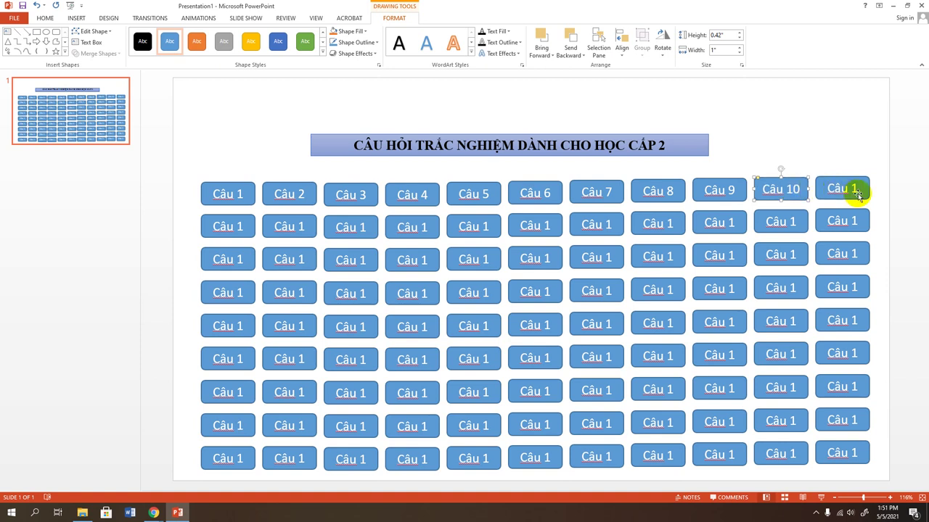
{"action": "left_click", "coordinate": [856, 188]}
{"action": "type", "text": "1"}
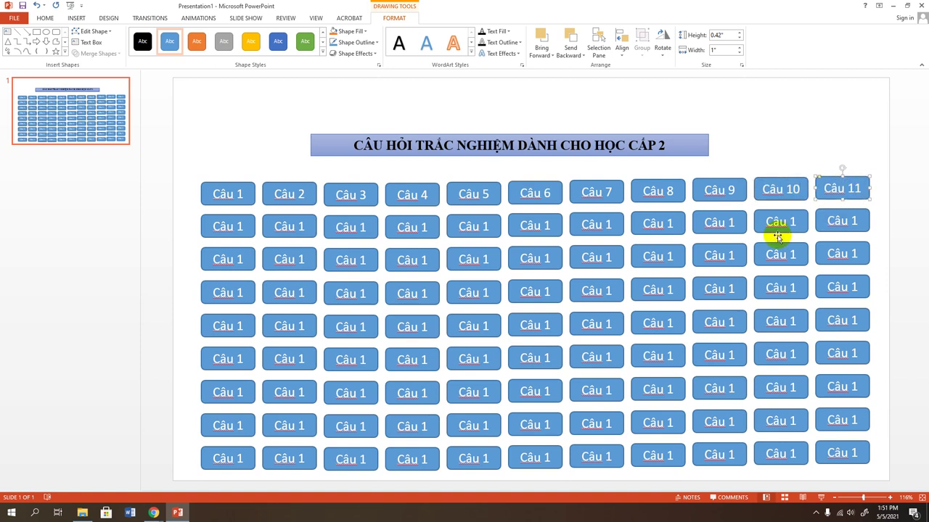
Step: Renumber the second row of buttons Câu 12 through Câu 22
{"action": "left_click", "coordinate": [241, 227]}
{"action": "type", "text": "2"}
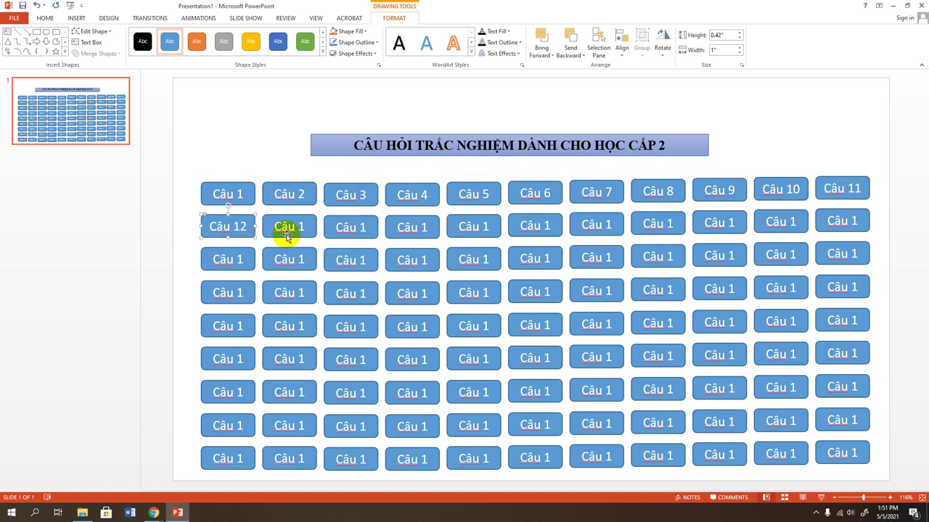
{"action": "left_click", "coordinate": [302, 227]}
{"action": "type", "text": "3"}
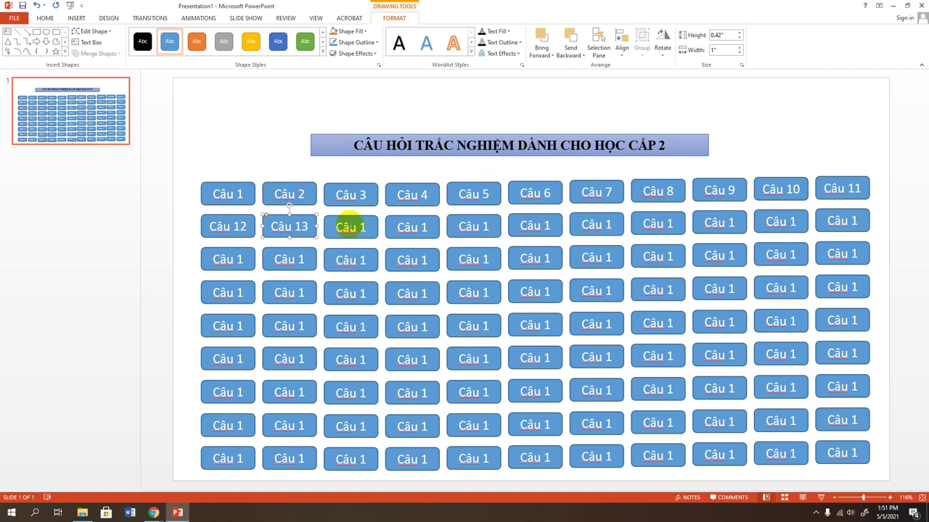
{"action": "left_click", "coordinate": [359, 227]}
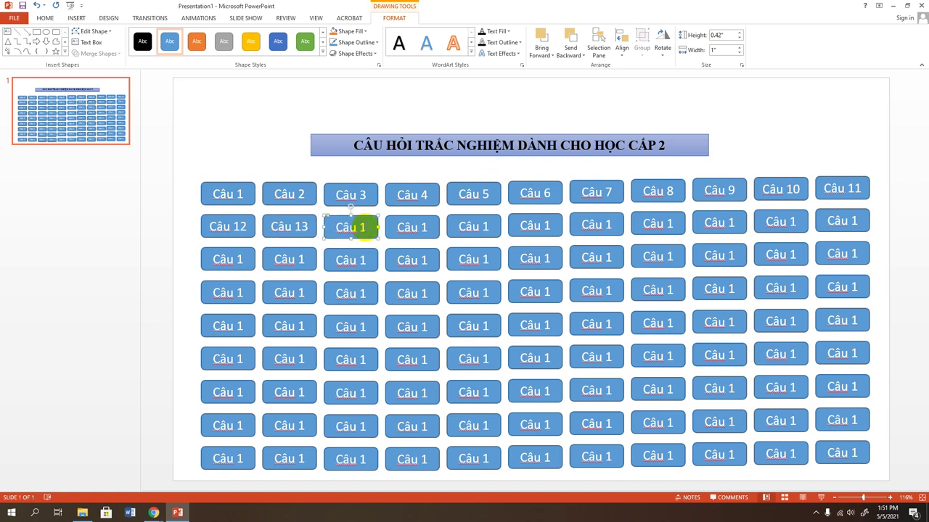
{"action": "type", "text": "4"}
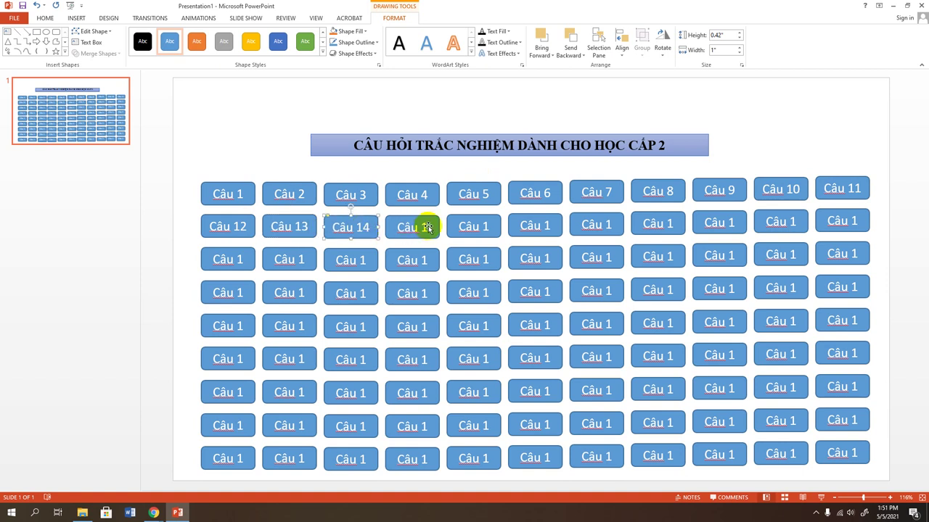
{"action": "left_click", "coordinate": [425, 225]}
{"action": "type", "text": "5"}
{"action": "left_click", "coordinate": [488, 226]}
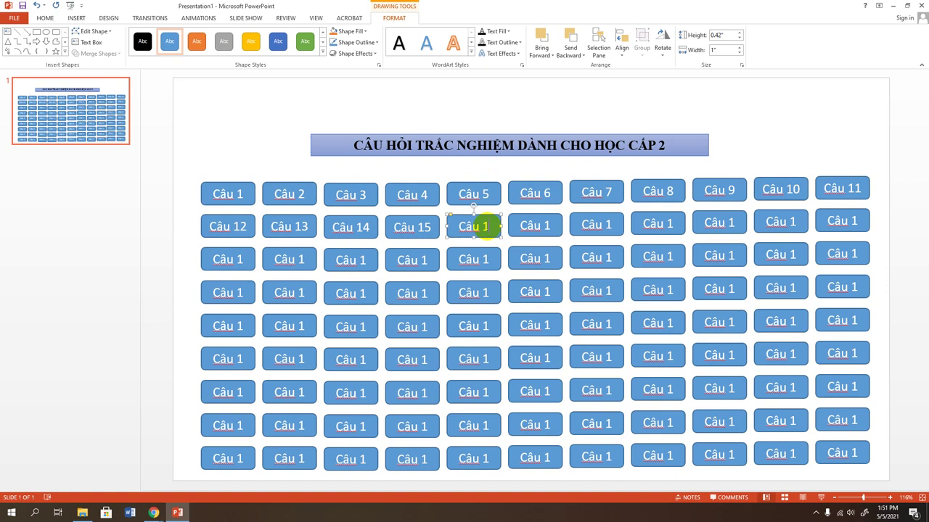
{"action": "type", "text": "6"}
{"action": "left_click", "coordinate": [540, 225]}
{"action": "type", "text": "7"}
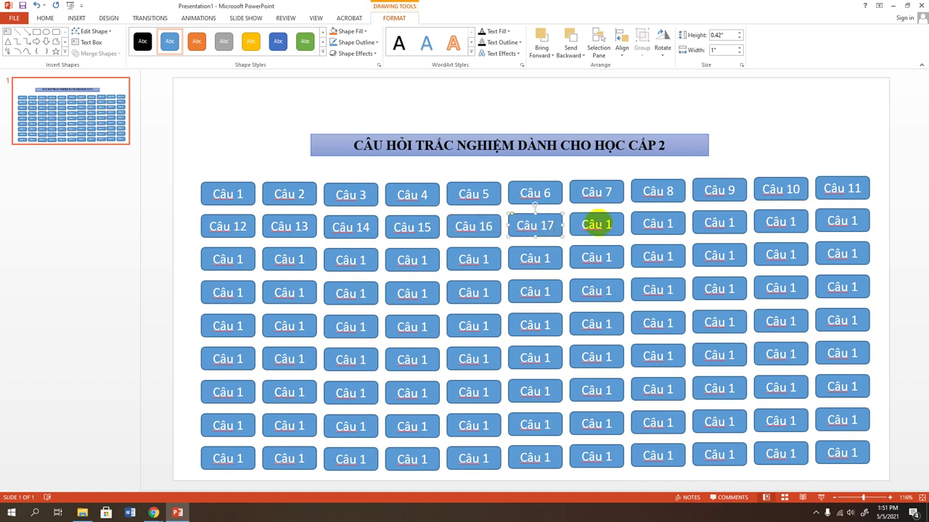
{"action": "left_click", "coordinate": [608, 226]}
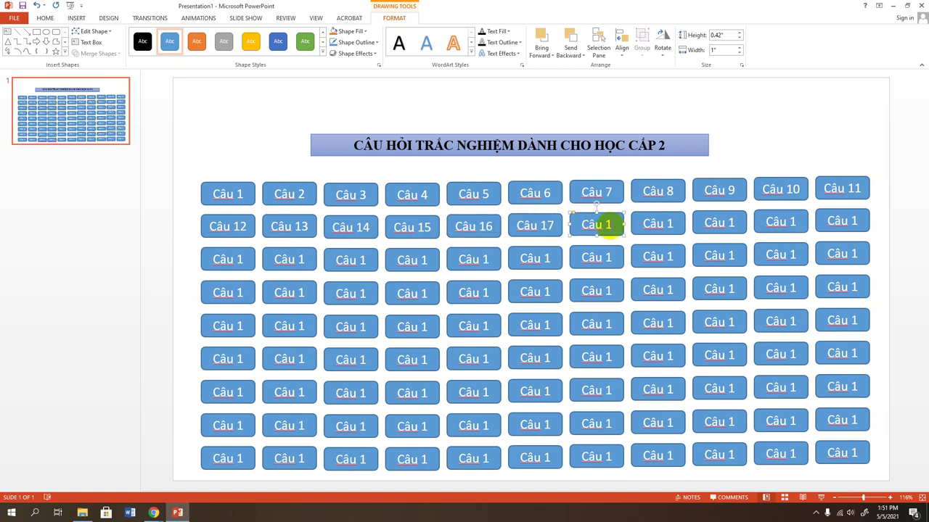
{"action": "type", "text": "8"}
{"action": "left_click", "coordinate": [659, 224]}
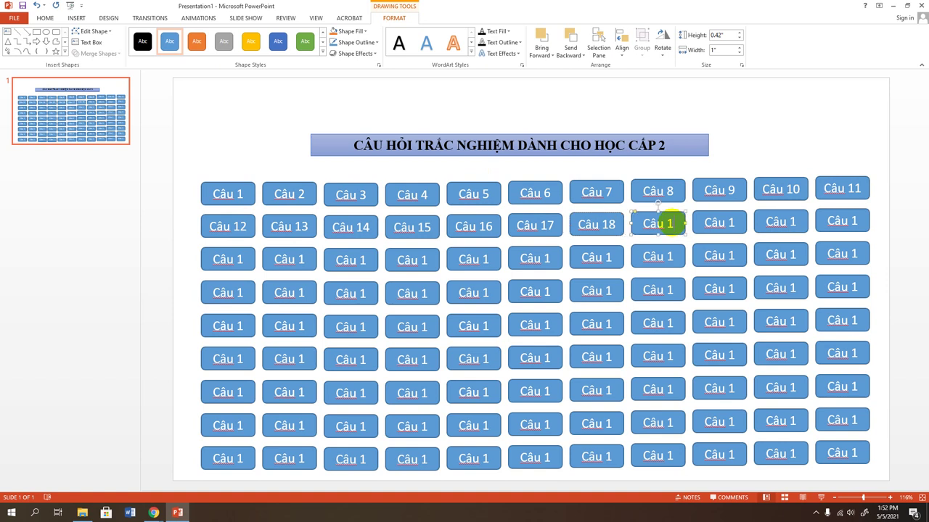
{"action": "type", "text": "9"}
{"action": "left_click", "coordinate": [734, 223]}
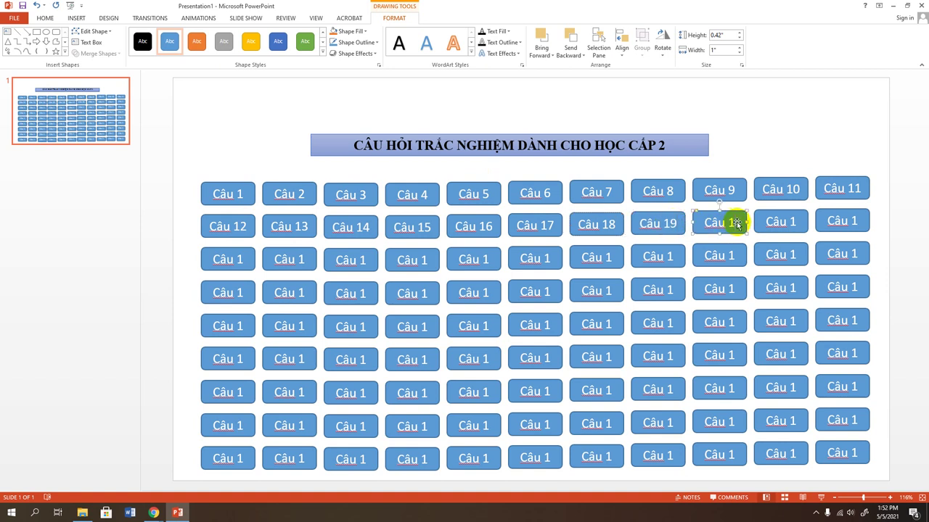
{"action": "double_click", "coordinate": [735, 223]}
{"action": "type", "text": "20"}
{"action": "left_click", "coordinate": [795, 225]}
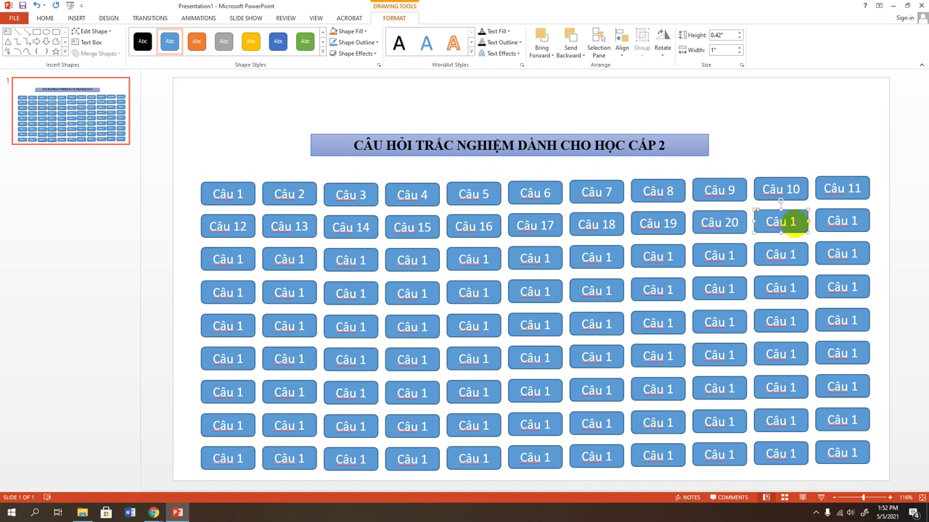
{"action": "double_click", "coordinate": [789, 221]}
{"action": "type", "text": "21"}
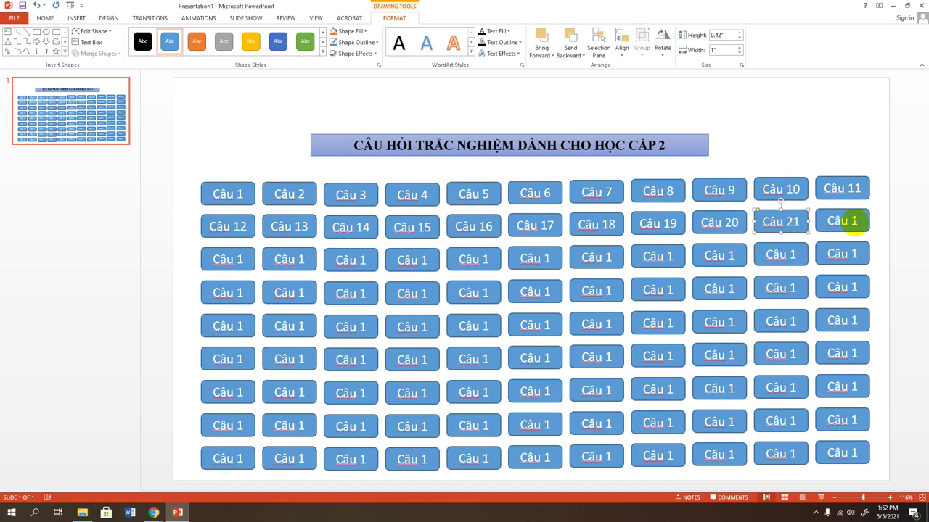
{"action": "double_click", "coordinate": [854, 221]}
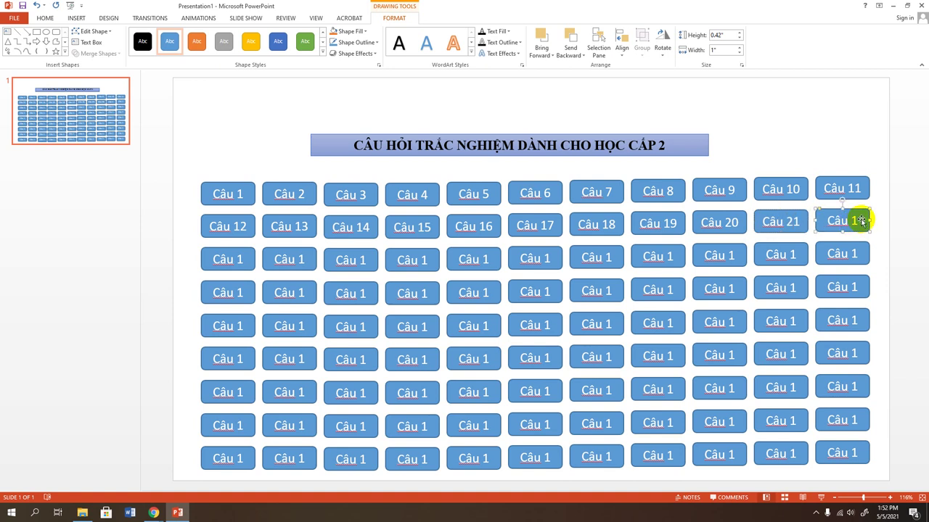
{"action": "type", "text": "22"}
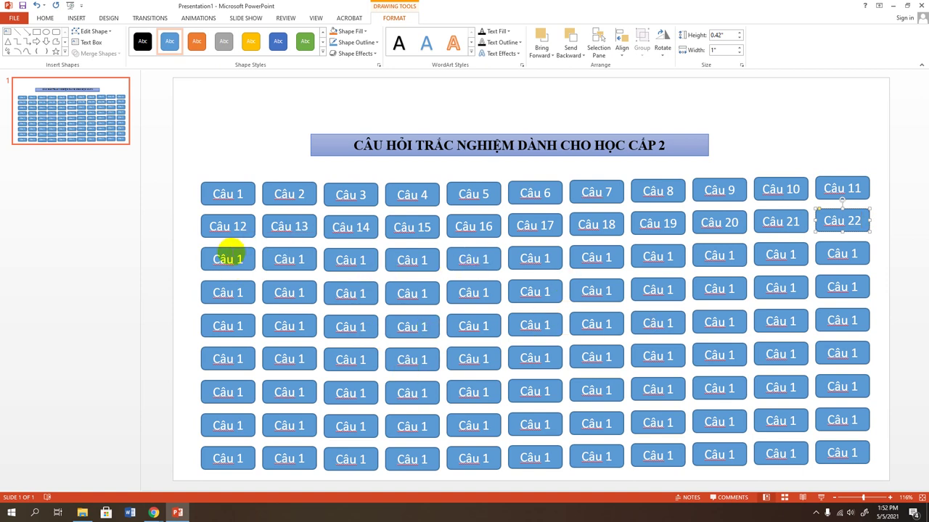
{"action": "left_click", "coordinate": [190, 242]}
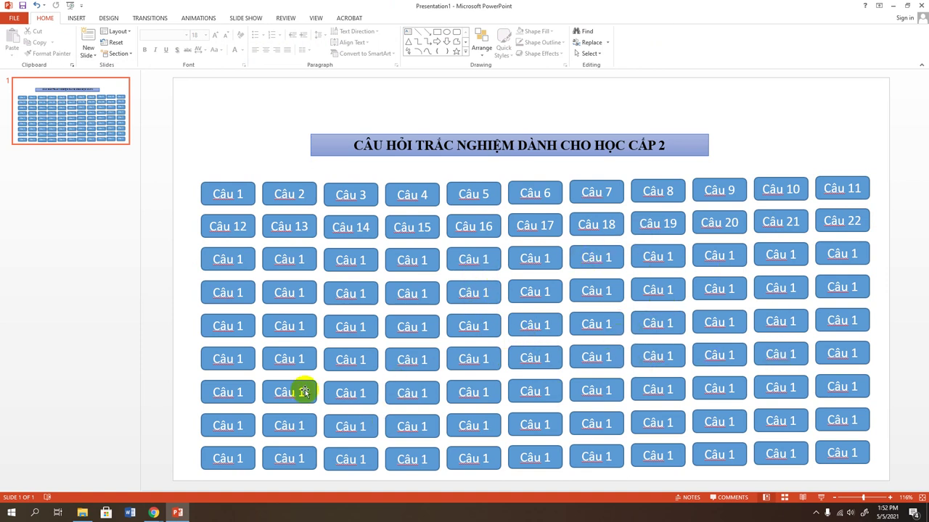
{"action": "left_click", "coordinate": [203, 123]}
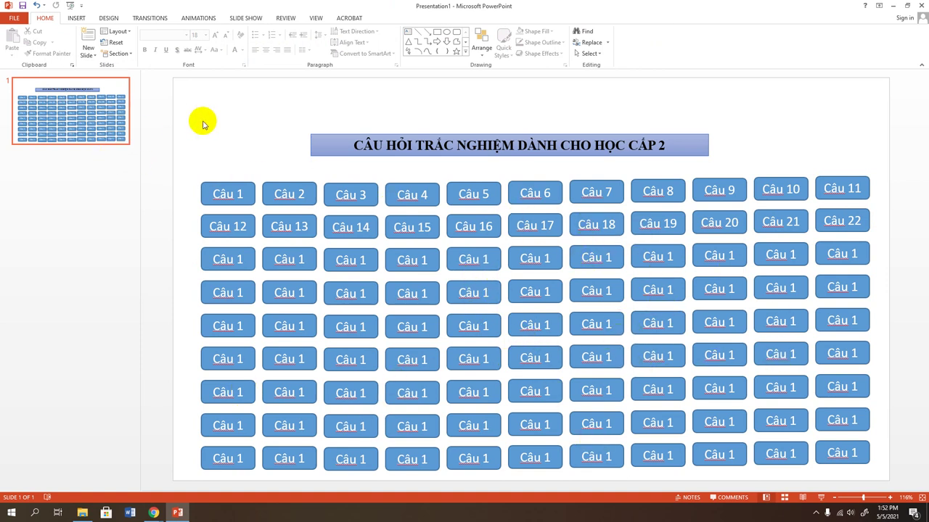
Step: Save the presentation as 'bai tap trac nghiem' in the Desktop's BAITAPSV folder
{"action": "key", "text": "ctrl+s"}
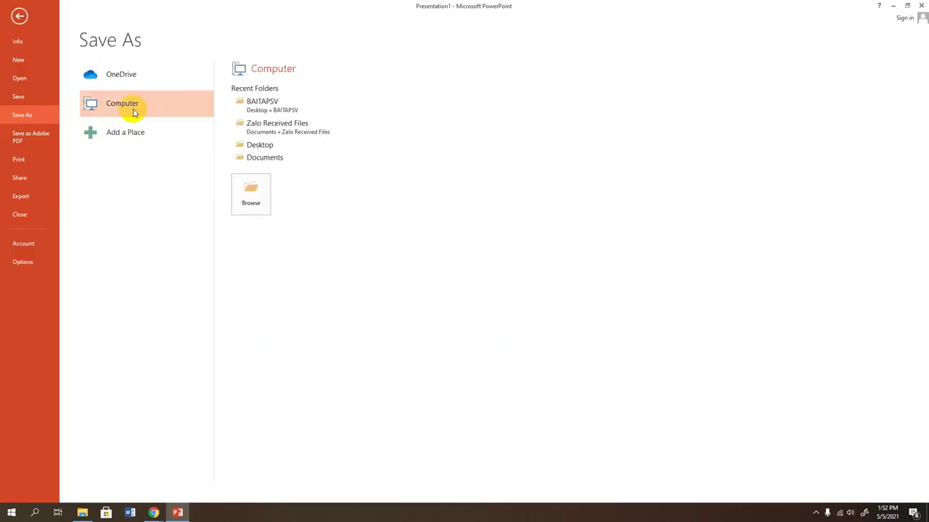
{"action": "left_click", "coordinate": [258, 103]}
{"action": "key", "text": "BackSpace"}
{"action": "type", "text": "bai ta"}
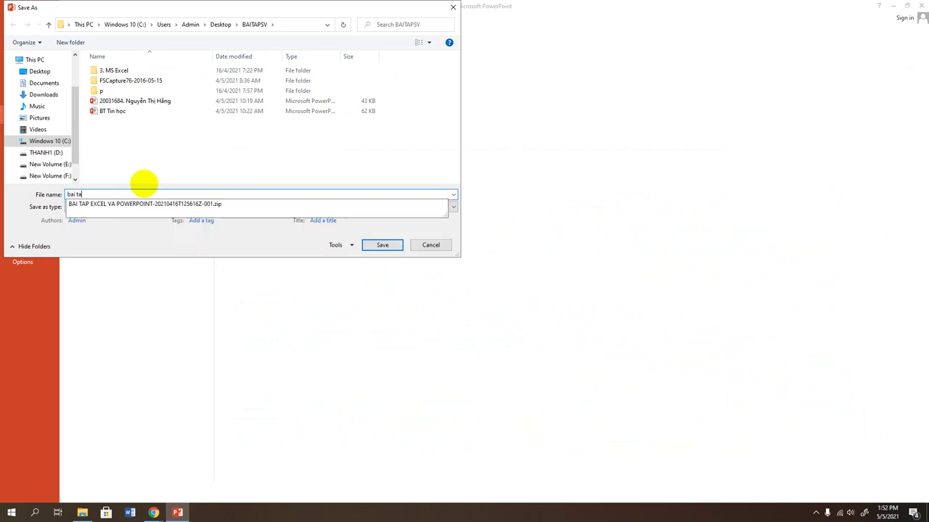
{"action": "type", "text": "p trac nghiem"}
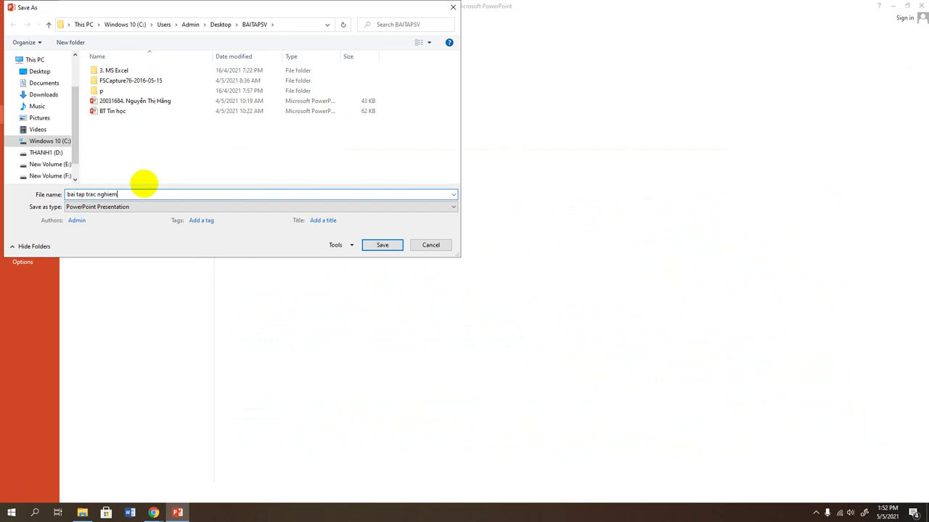
{"action": "left_click", "coordinate": [382, 246]}
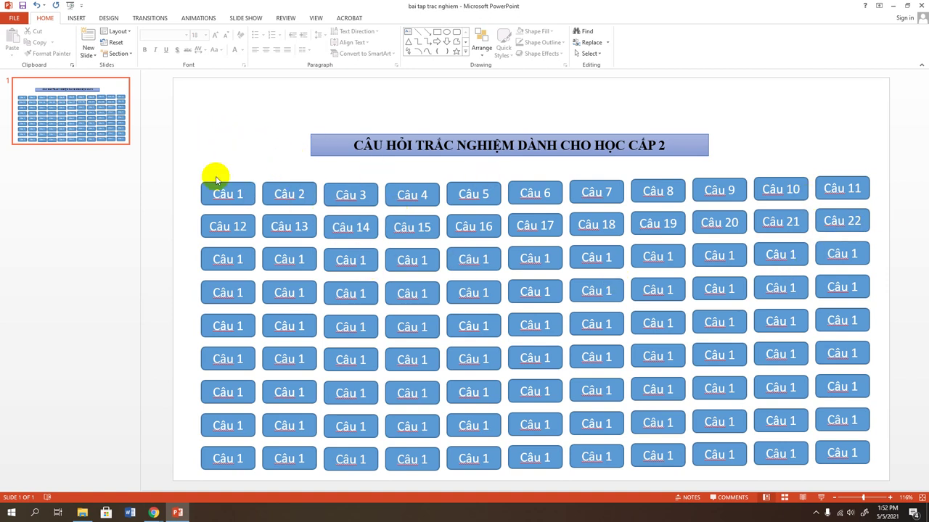
Step: Add a new section after slide 1 and rename it 'cau 1'
{"action": "left_click", "coordinate": [50, 172]}
{"action": "right_click", "coordinate": [50, 172]}
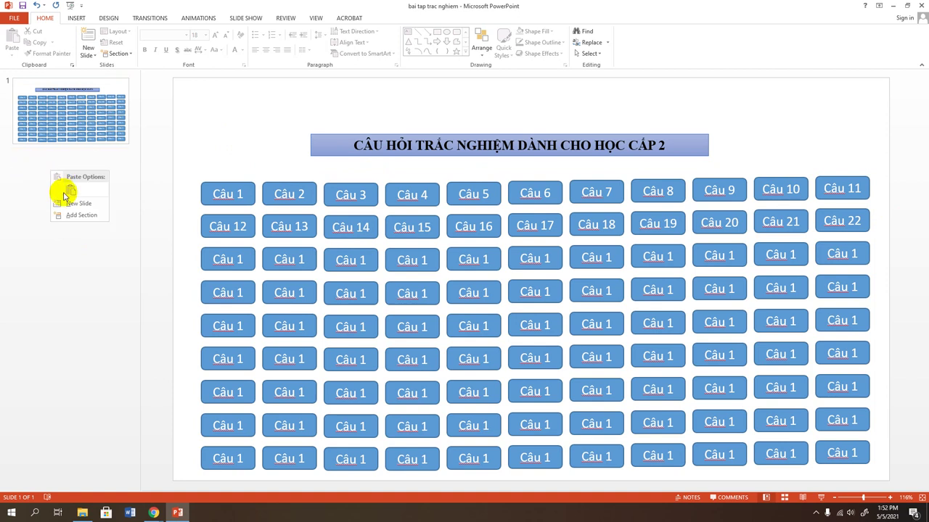
{"action": "left_click", "coordinate": [73, 216]}
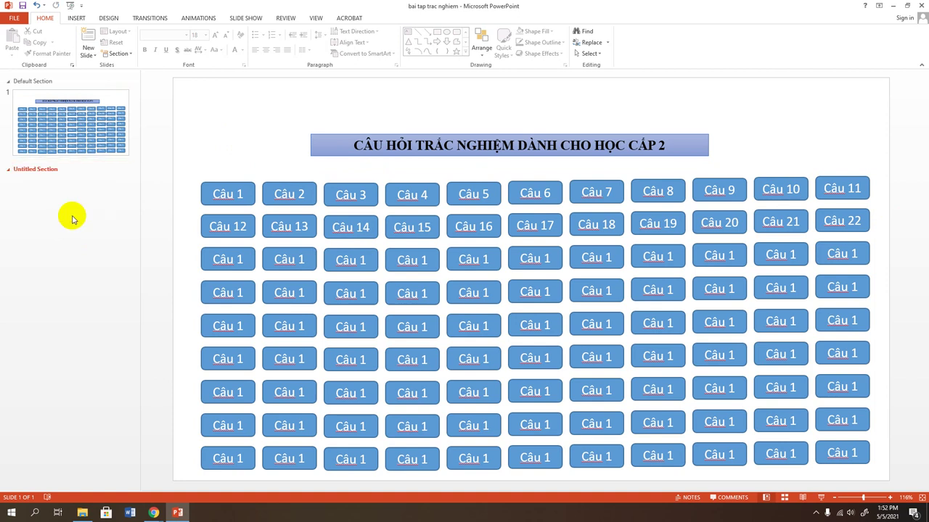
{"action": "right_click", "coordinate": [42, 172]}
{"action": "left_click", "coordinate": [65, 178]}
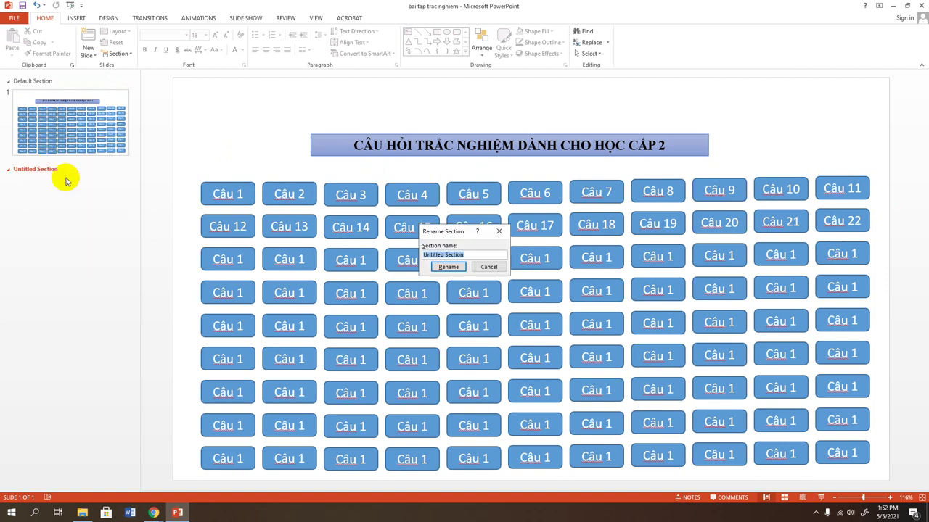
{"action": "type", "text": "cau 1"}
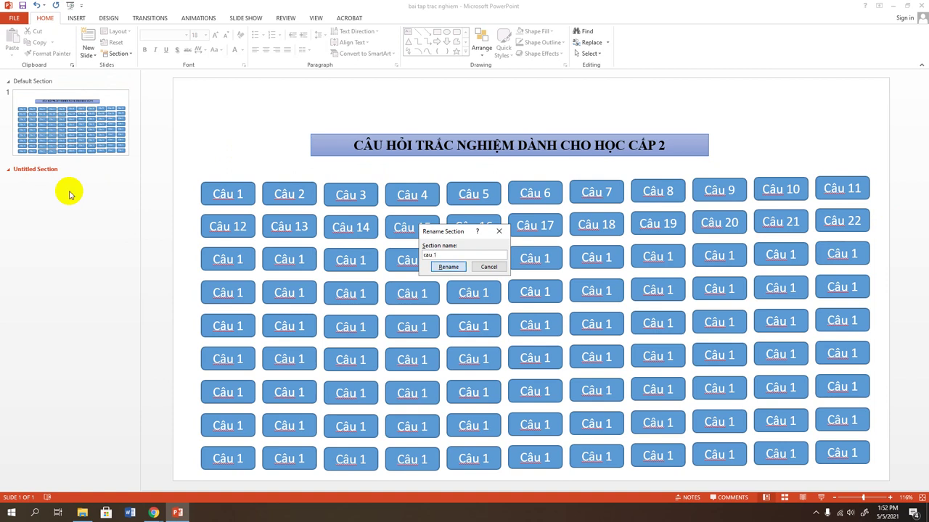
{"action": "key", "text": "Return"}
Step: Add two new blank slides, slides 2 and 3, into section cau 1
{"action": "right_click", "coordinate": [42, 197]}
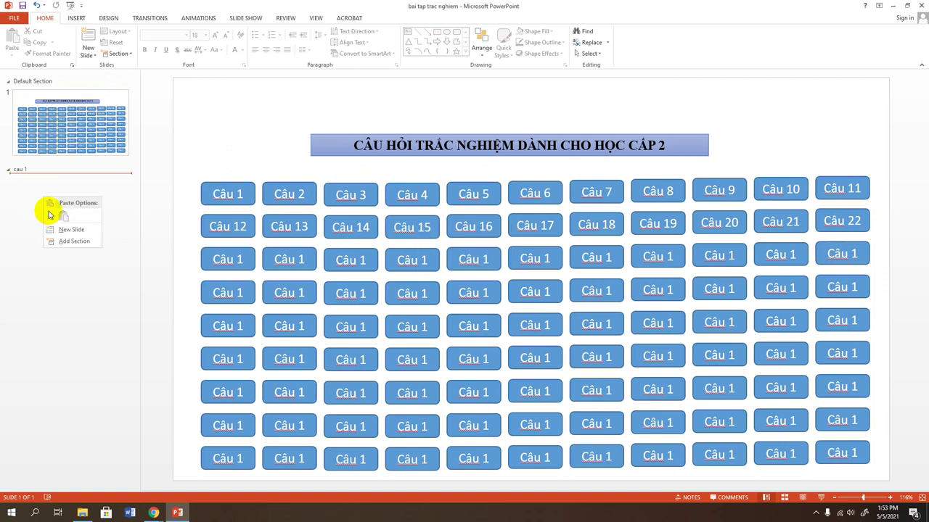
{"action": "left_click", "coordinate": [63, 230]}
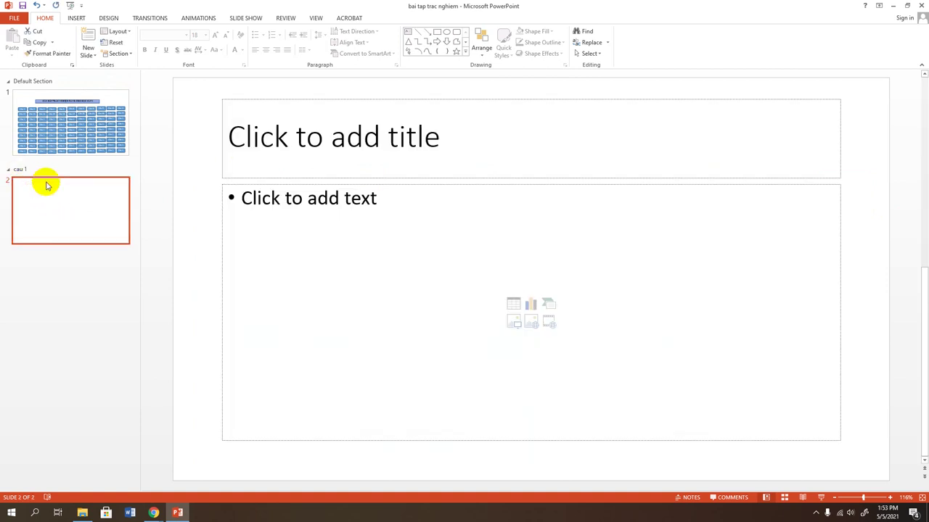
{"action": "right_click", "coordinate": [40, 281]}
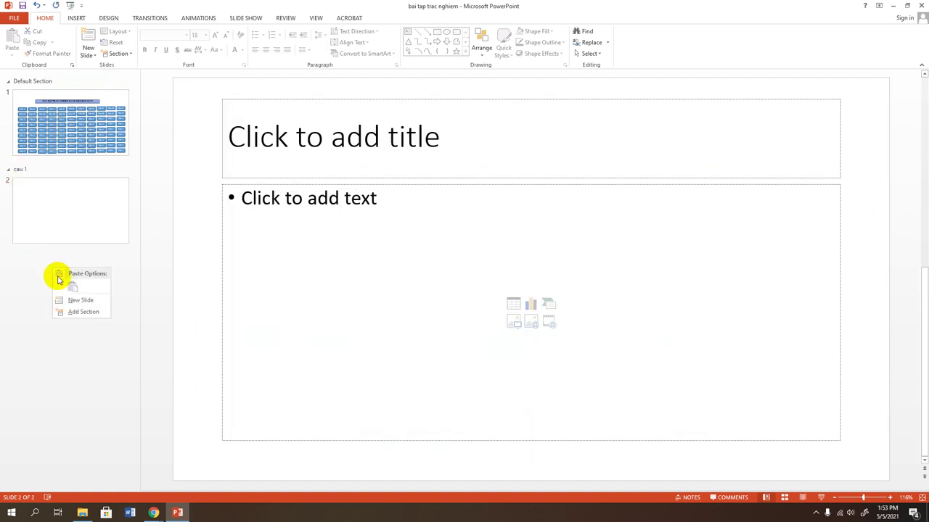
{"action": "left_click", "coordinate": [77, 300]}
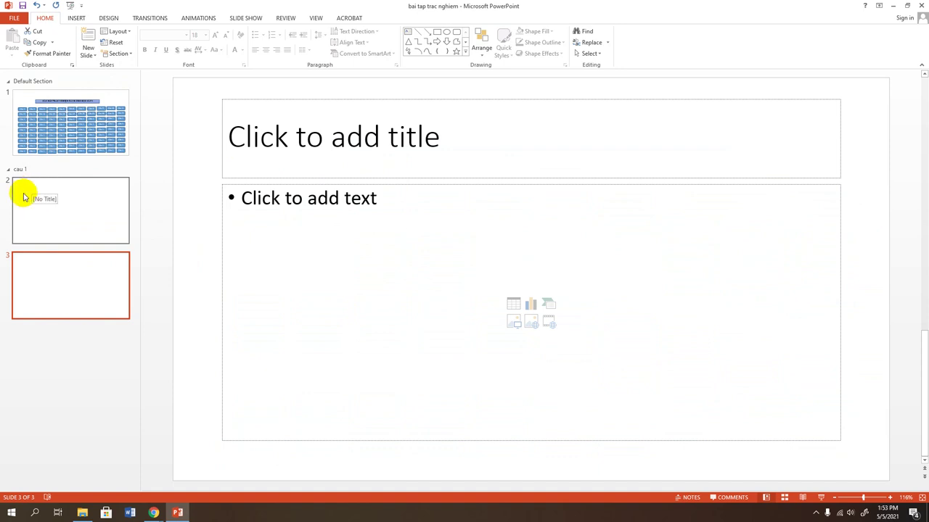
Step: Add another section after slide 3 and rename it 'cau 2'
{"action": "left_click", "coordinate": [40, 326]}
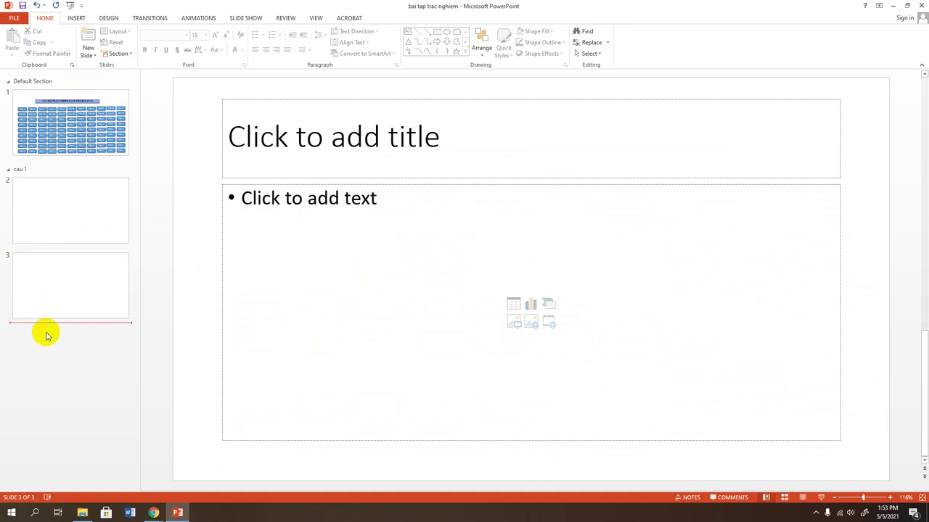
{"action": "right_click", "coordinate": [50, 325]}
{"action": "left_click", "coordinate": [77, 371]}
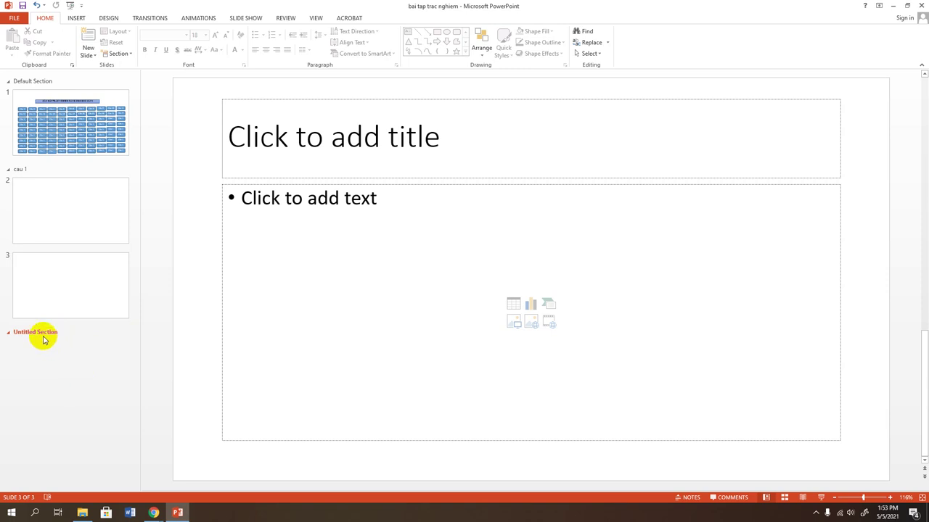
{"action": "right_click", "coordinate": [37, 332]}
{"action": "left_click", "coordinate": [70, 341]}
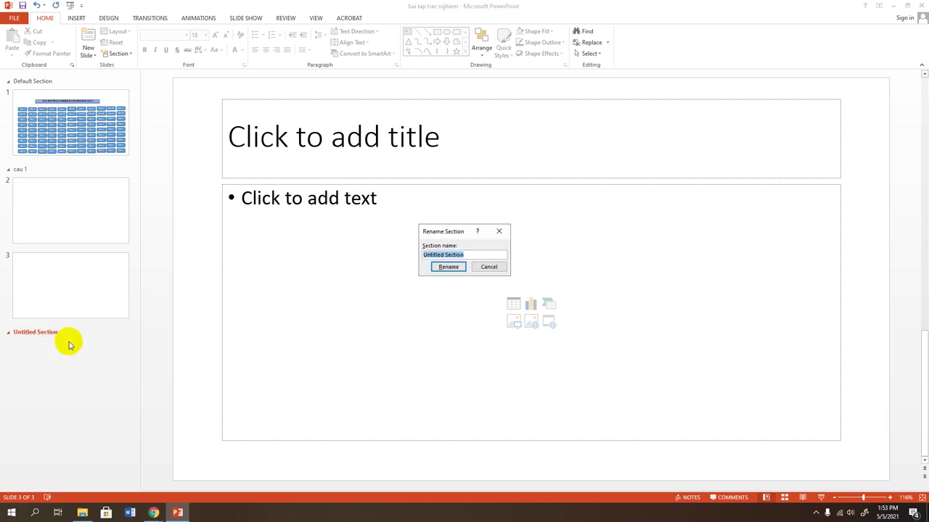
{"action": "key", "text": "BackSpace"}
{"action": "type", "text": "u 2"}
{"action": "key", "text": "Return"}
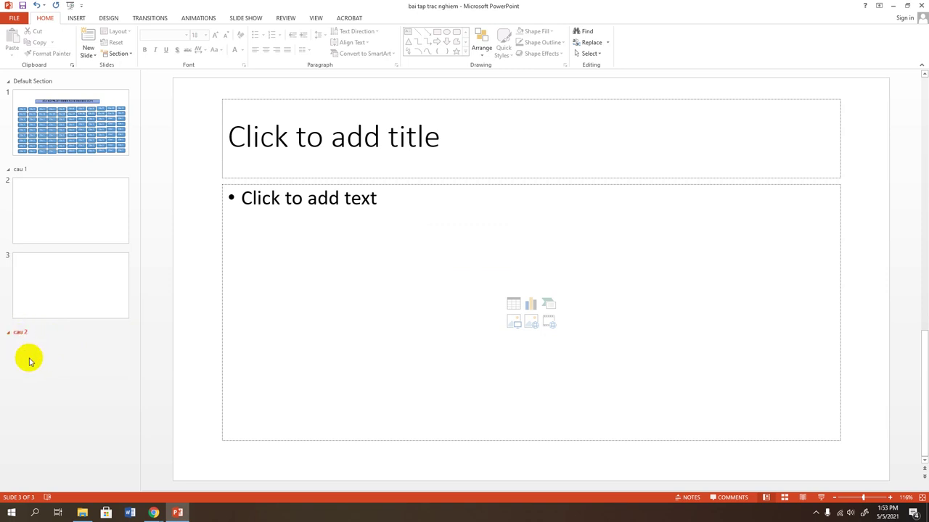
Step: Add a section after cau 2 and name it 'caau 3'
{"action": "right_click", "coordinate": [44, 358]}
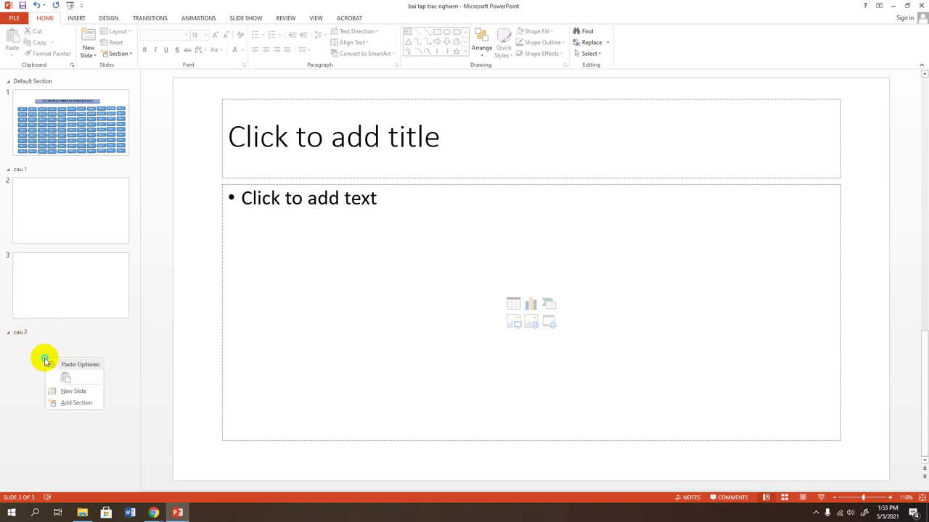
{"action": "left_click", "coordinate": [70, 404]}
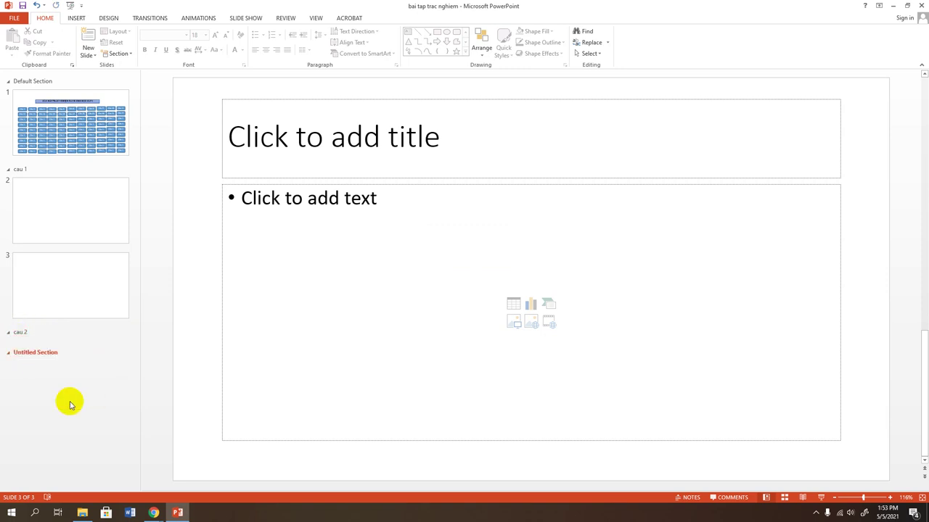
{"action": "right_click", "coordinate": [38, 357]}
{"action": "left_click", "coordinate": [59, 360]}
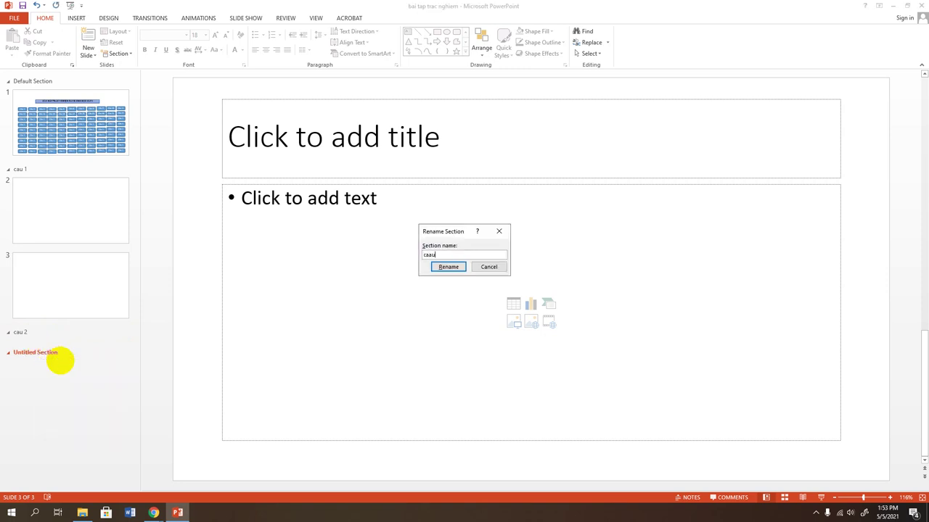
{"action": "left_click", "coordinate": [443, 268]}
Step: Add a blank slide to section cau 2 and duplicate it
{"action": "left_click", "coordinate": [18, 343]}
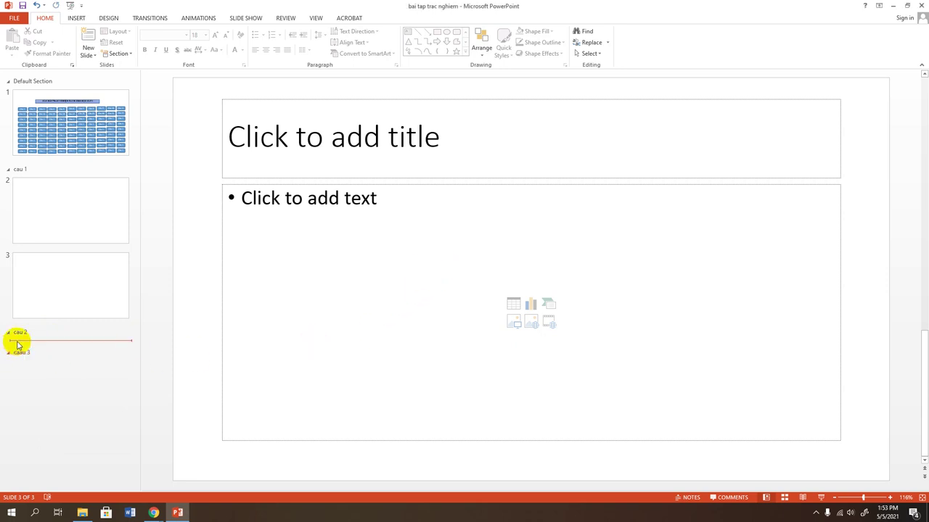
{"action": "right_click", "coordinate": [18, 345]}
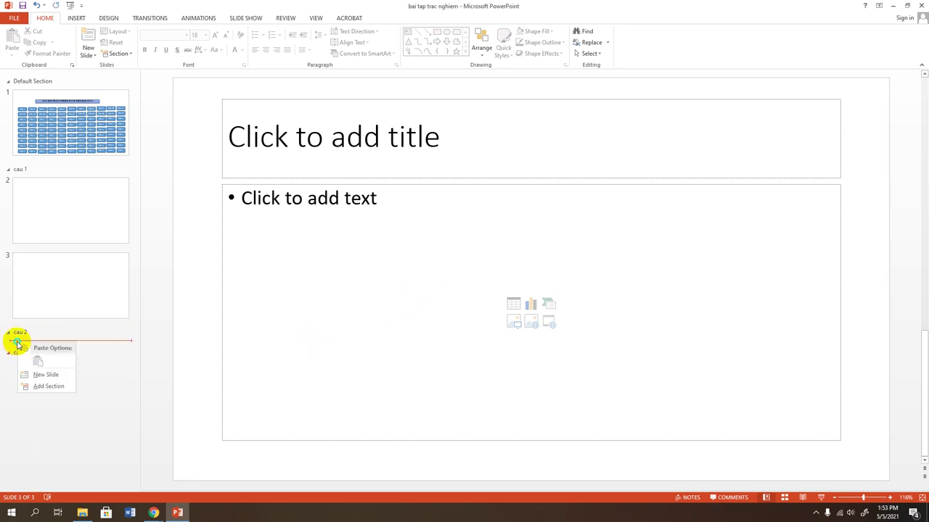
{"action": "left_click", "coordinate": [46, 375]}
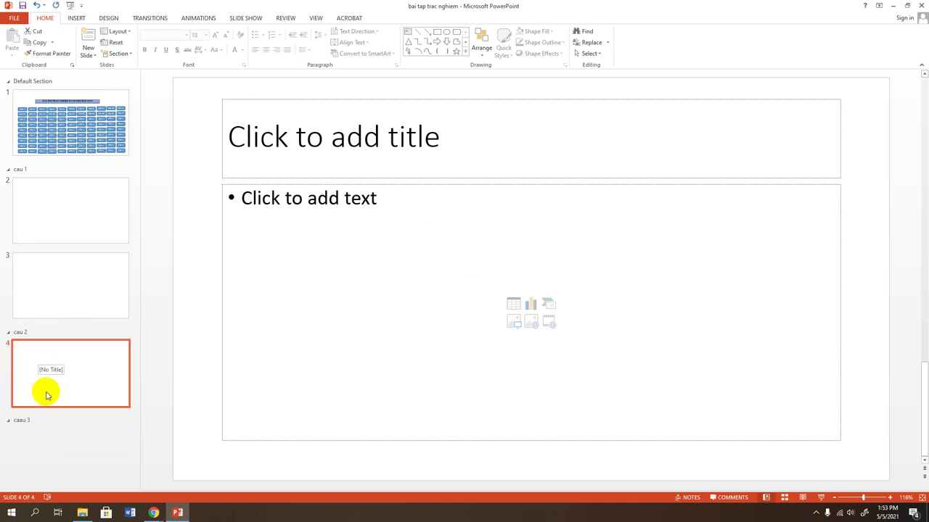
{"action": "right_click", "coordinate": [51, 390]}
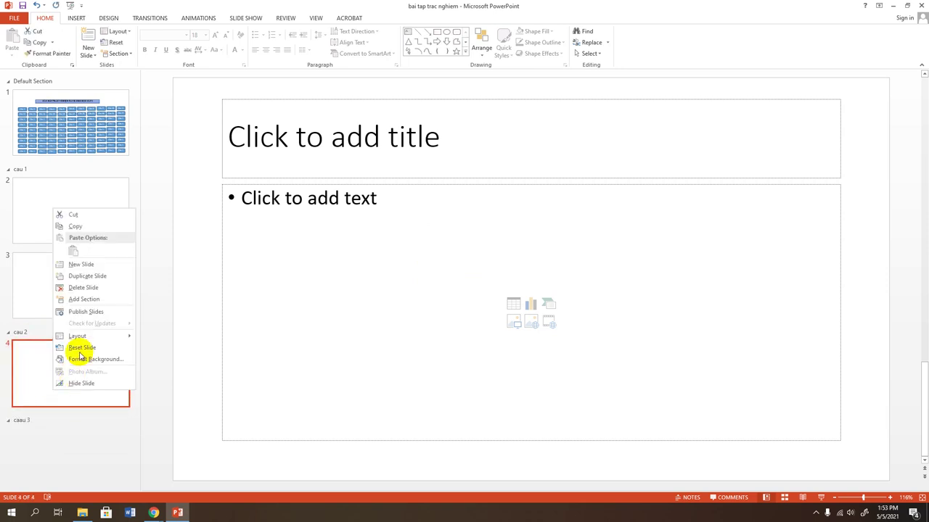
{"action": "left_click", "coordinate": [85, 281]}
Step: Duplicate slide 3 in cau 1 and slide 6 in cau 2, giving each section three slides
{"action": "left_click", "coordinate": [69, 273]}
{"action": "right_click", "coordinate": [67, 275]}
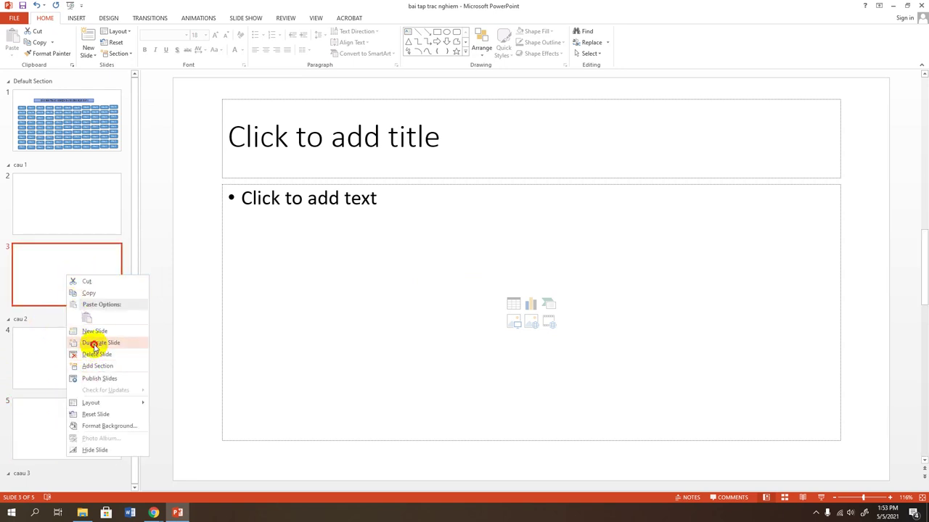
{"action": "left_click", "coordinate": [91, 342]}
{"action": "right_click", "coordinate": [72, 429]}
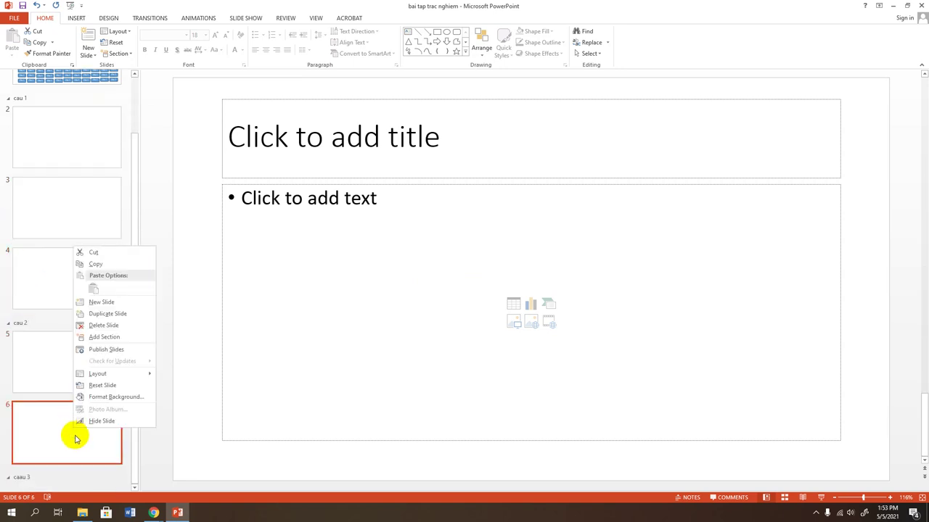
{"action": "left_click", "coordinate": [107, 314]}
{"action": "scroll", "coordinate": [29, 297], "scroll_direction": "up", "scroll_amount": 4}
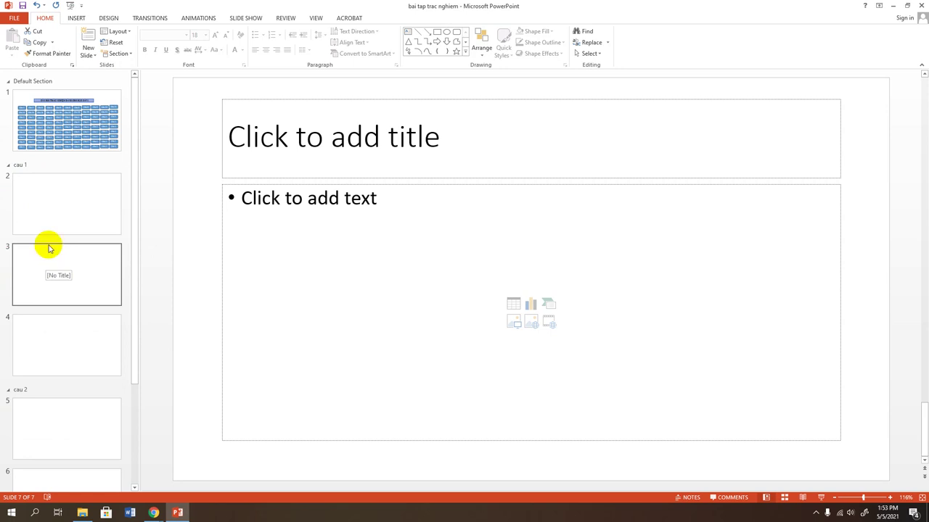
Step: On slide 2, type the title 'Tổng các góc trong một tam giác bằng bao' with Vietnamese input
{"action": "left_click", "coordinate": [45, 199]}
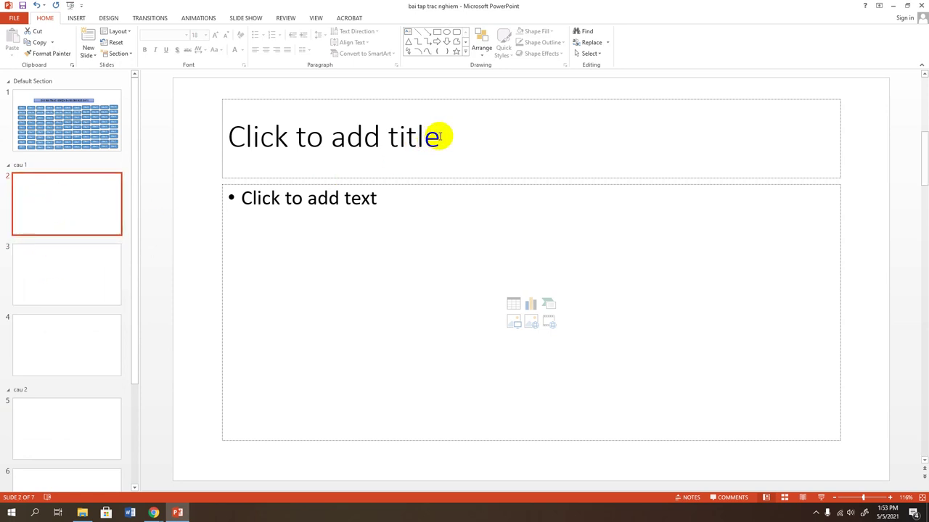
{"action": "left_click", "coordinate": [440, 136]}
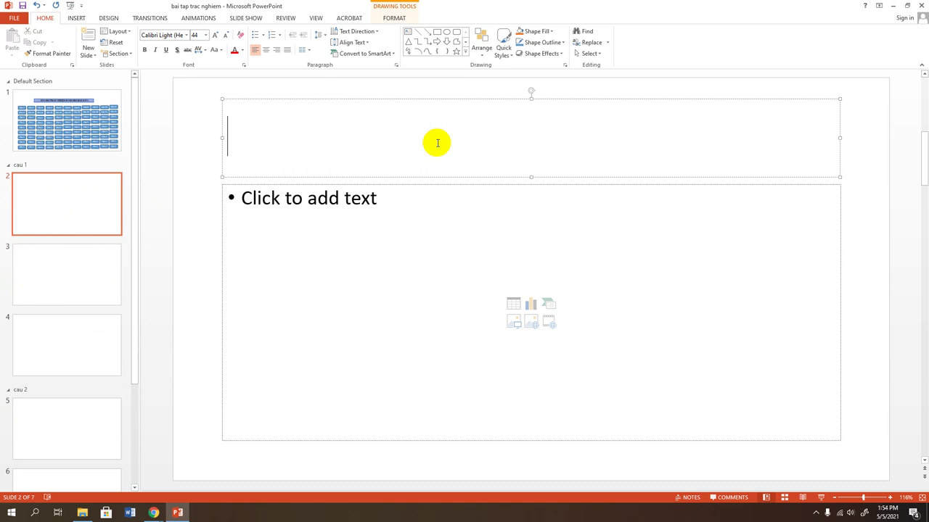
{"action": "type", "text": "T"}
{"action": "type", "text": "oong"}
{"action": "key", "text": "BackSpace"}
{"action": "key", "text": "BackSpace"}
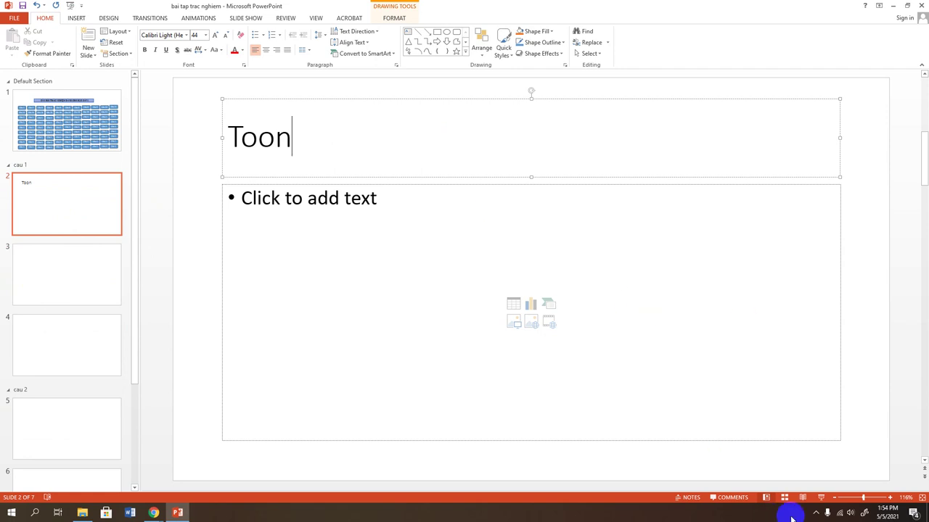
{"action": "left_click", "coordinate": [816, 513]}
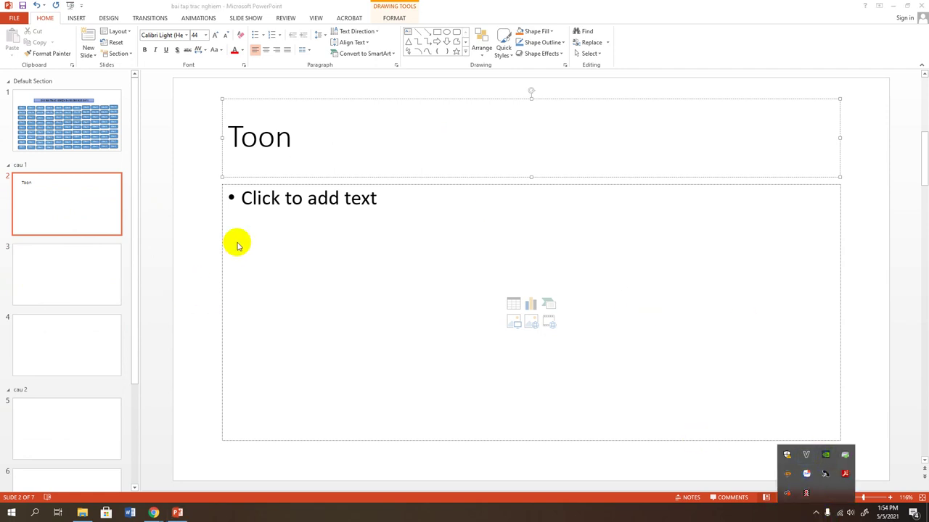
{"action": "left_click", "coordinate": [298, 140]}
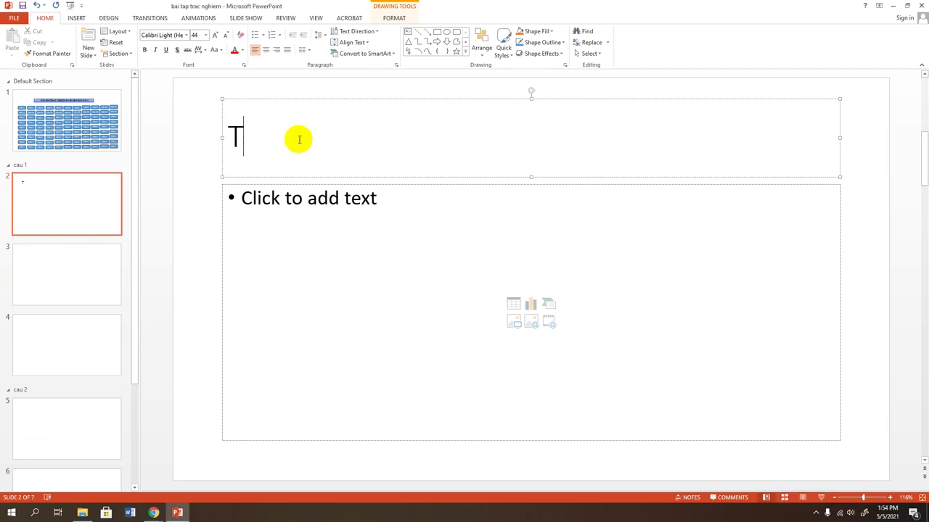
{"action": "type", "text": "ổng"}
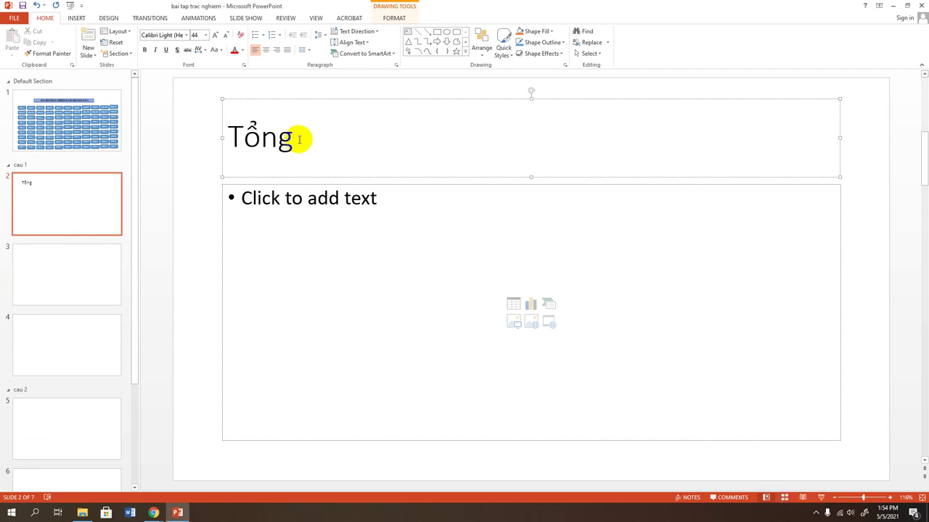
{"action": "type", "text": "r cacgocs"}
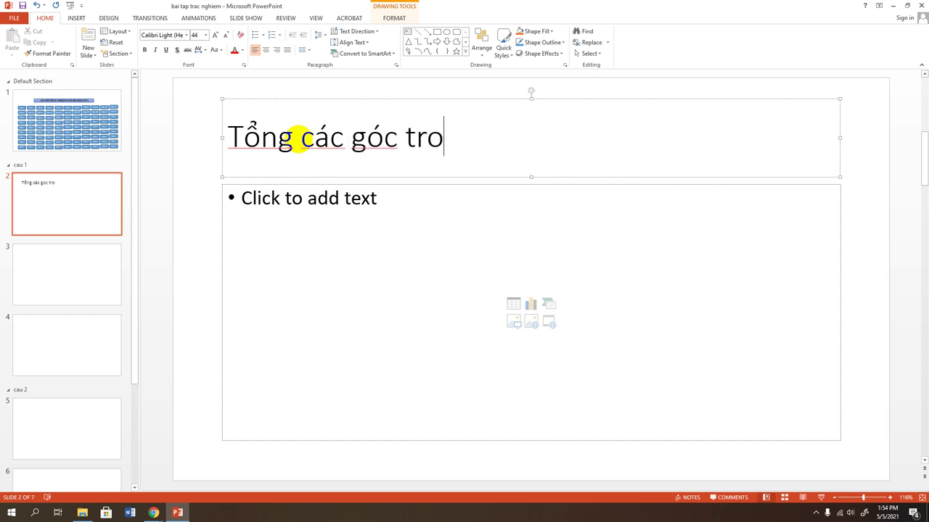
{"action": "type", "text": "ng 1"}
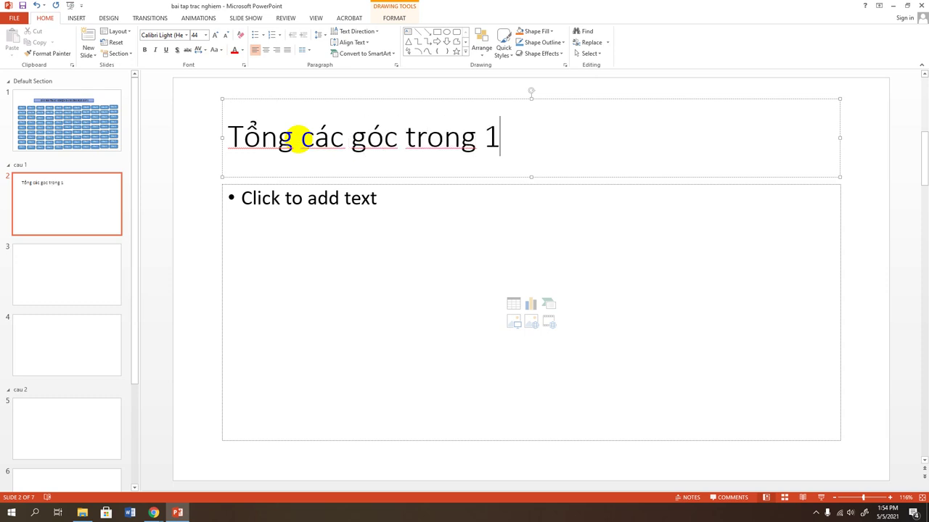
{"action": "type", "text": "mo"}
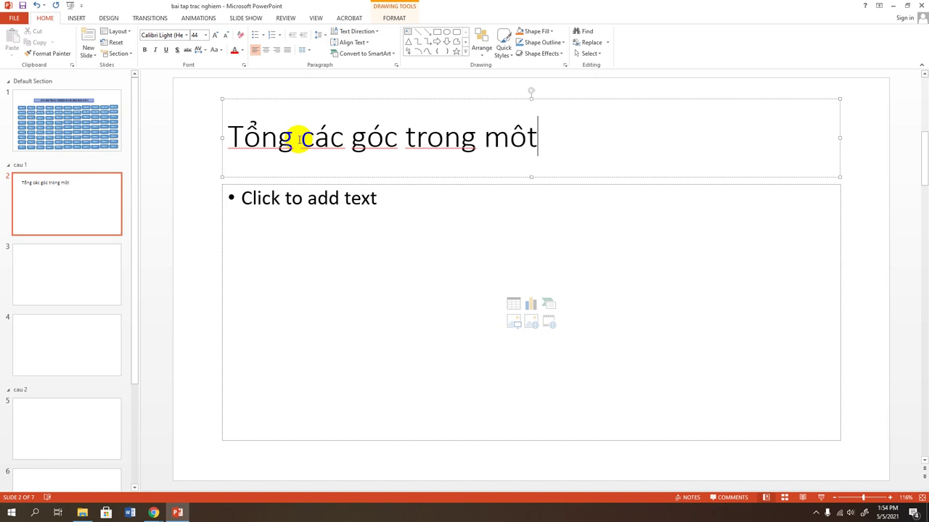
{"action": "type", "text": "tam gi"}
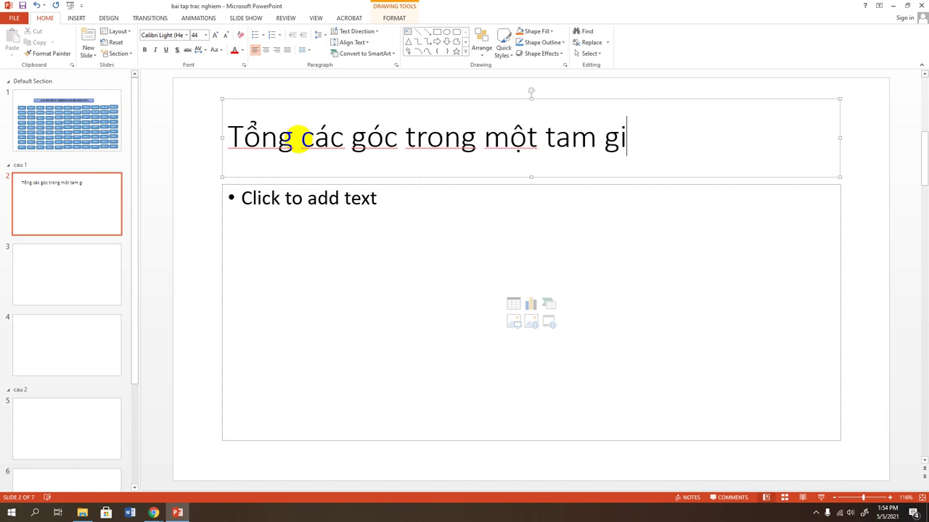
{"action": "type", "text": "bawngf"}
{"action": "type", "text": "bao"}
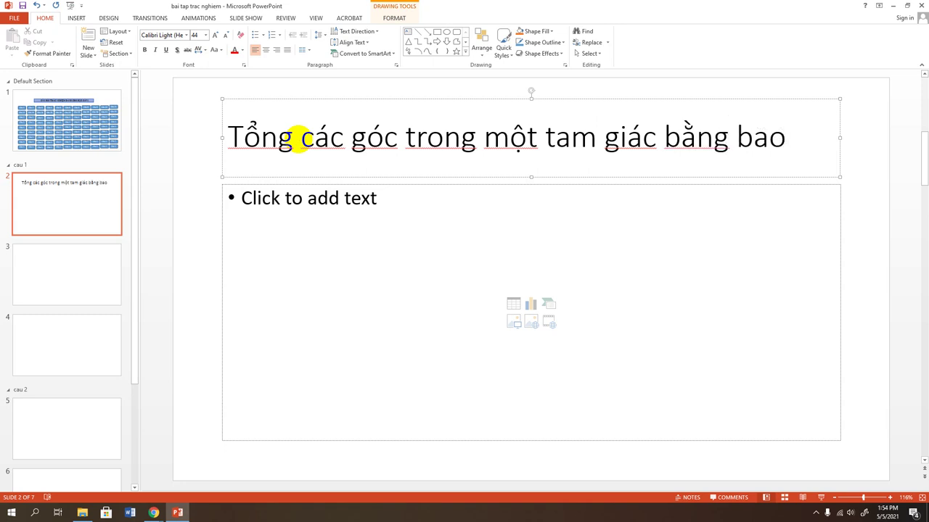
{"action": "type", "text": "iee"}
{"action": "type", "text": "?"}
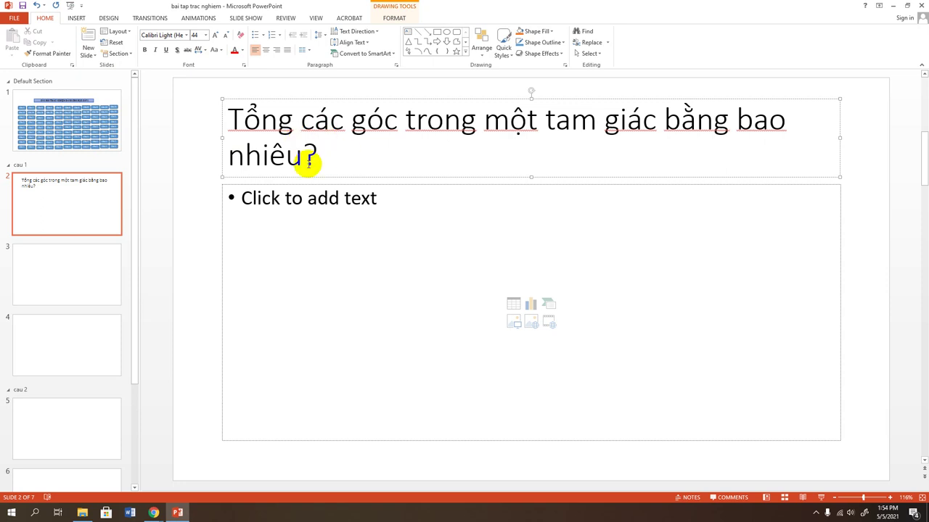
Step: Make the slide 2 question title Times New Roman in red
{"action": "left_click_drag", "start_coordinate": [344, 162], "coordinate": [227, 116]}
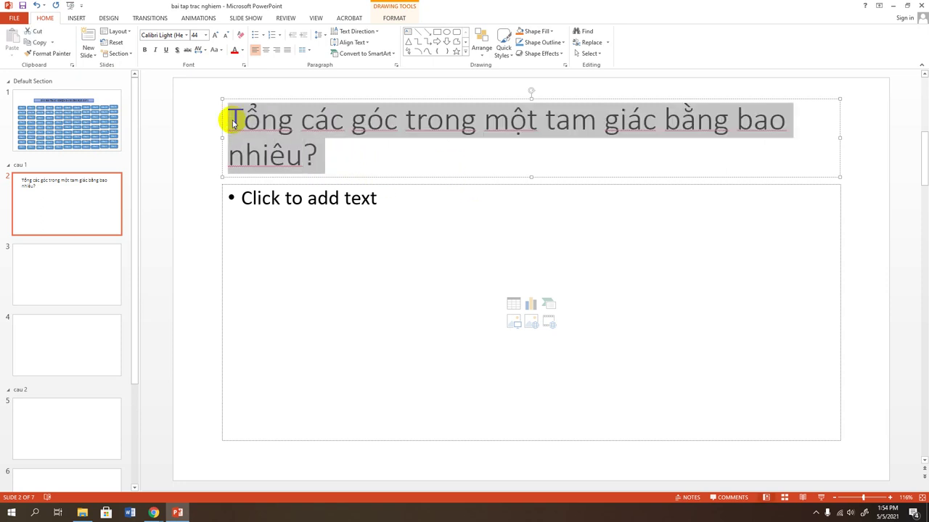
{"action": "left_click", "coordinate": [186, 35]}
{"action": "left_click", "coordinate": [174, 94]}
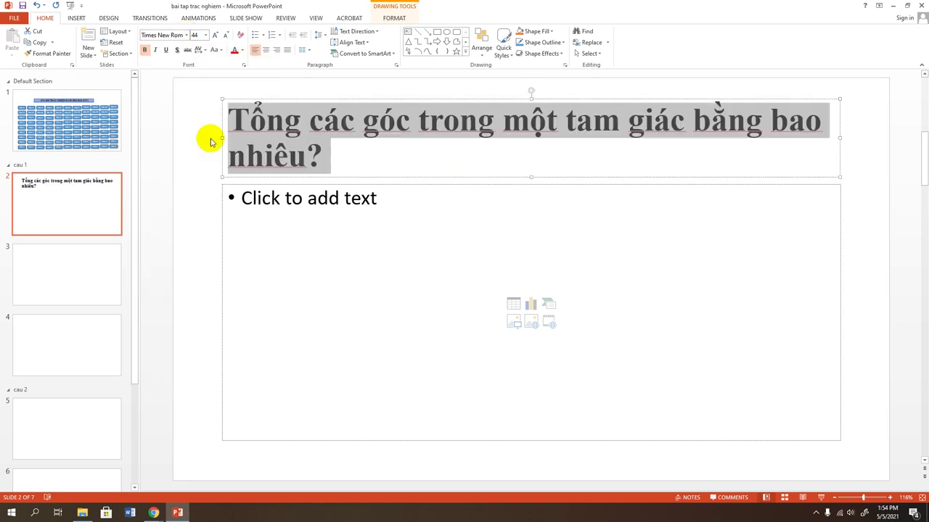
{"action": "left_click", "coordinate": [242, 50]}
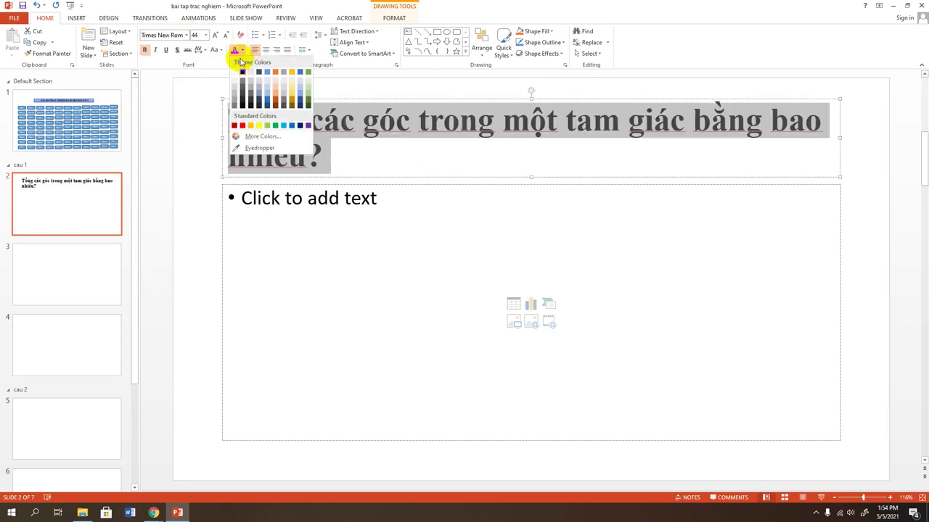
{"action": "left_click", "coordinate": [242, 126]}
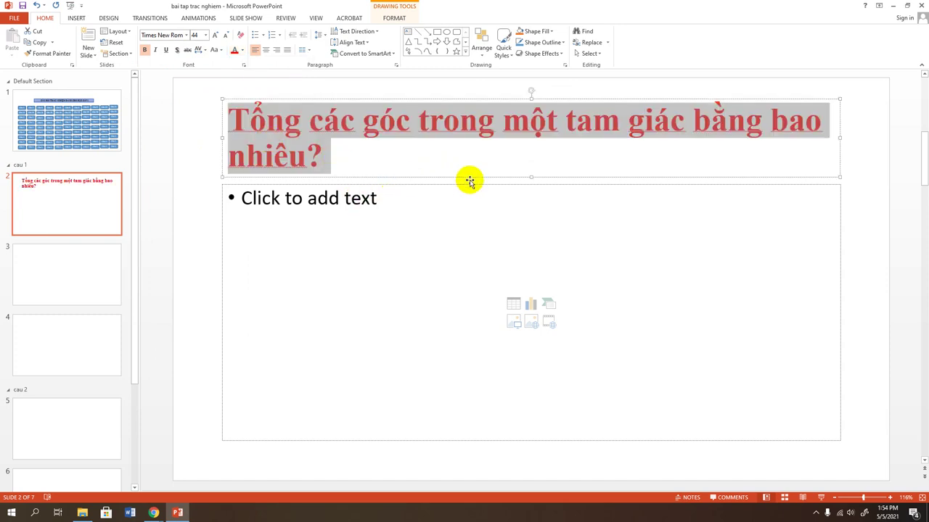
Step: Resize the title box to one line, set the title to 24 pt, and nudge the body box up
{"action": "left_click_drag", "start_coordinate": [532, 176], "coordinate": [535, 157]}
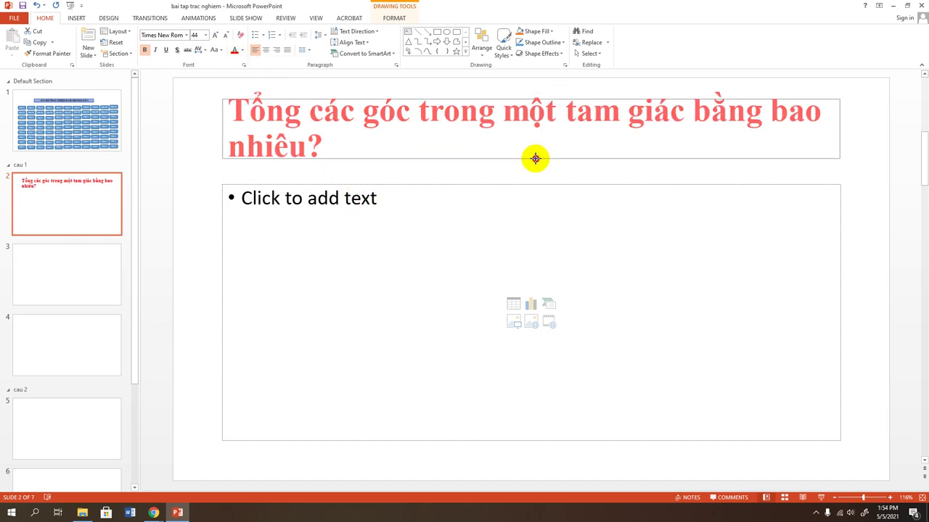
{"action": "left_click_drag", "start_coordinate": [531, 98], "coordinate": [531, 110]}
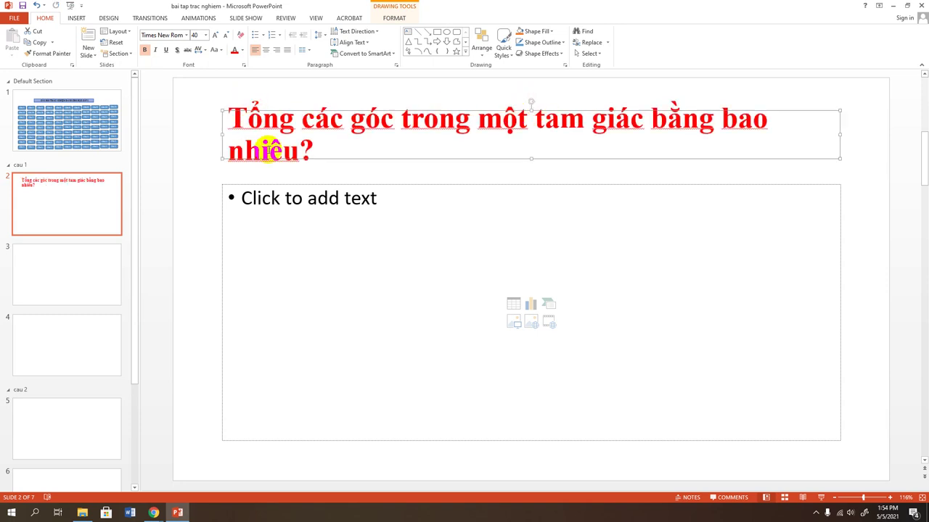
{"action": "triple_click", "coordinate": [258, 143]}
{"action": "left_click", "coordinate": [205, 35]}
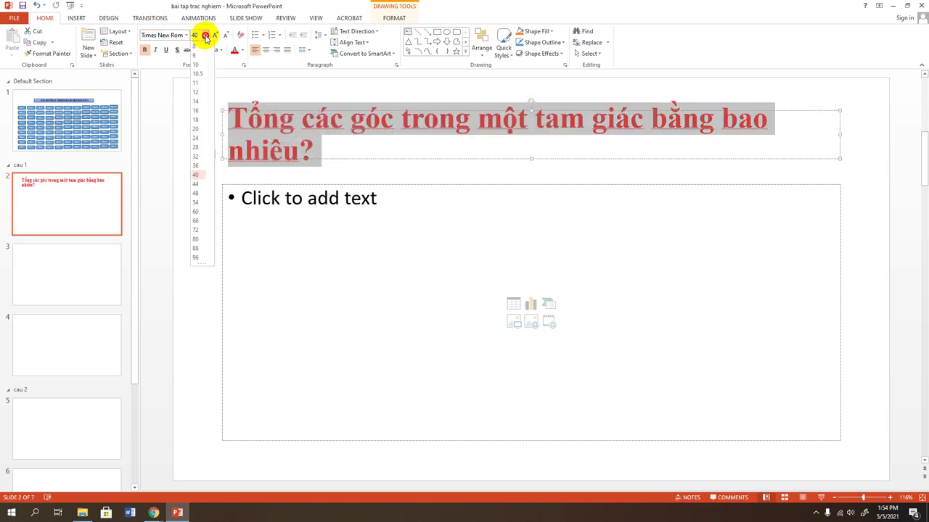
{"action": "left_click", "coordinate": [197, 144]}
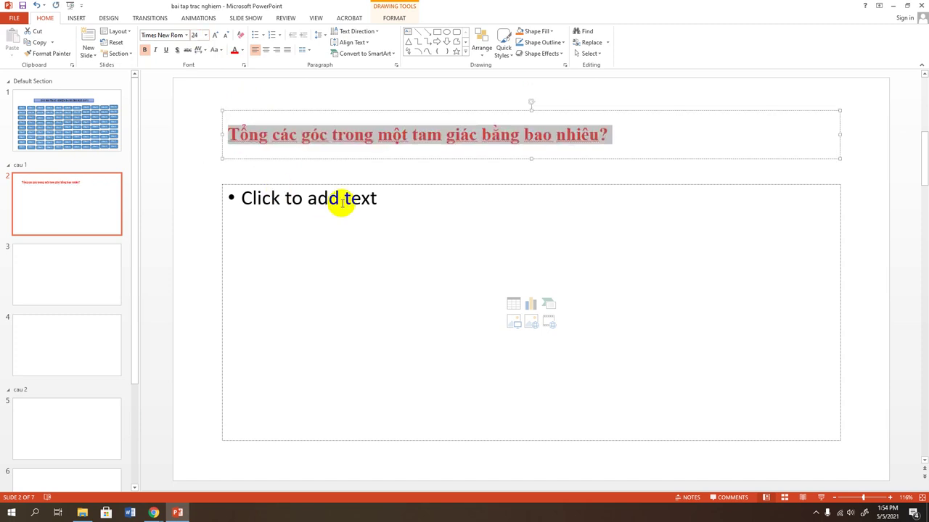
{"action": "left_click", "coordinate": [367, 183]}
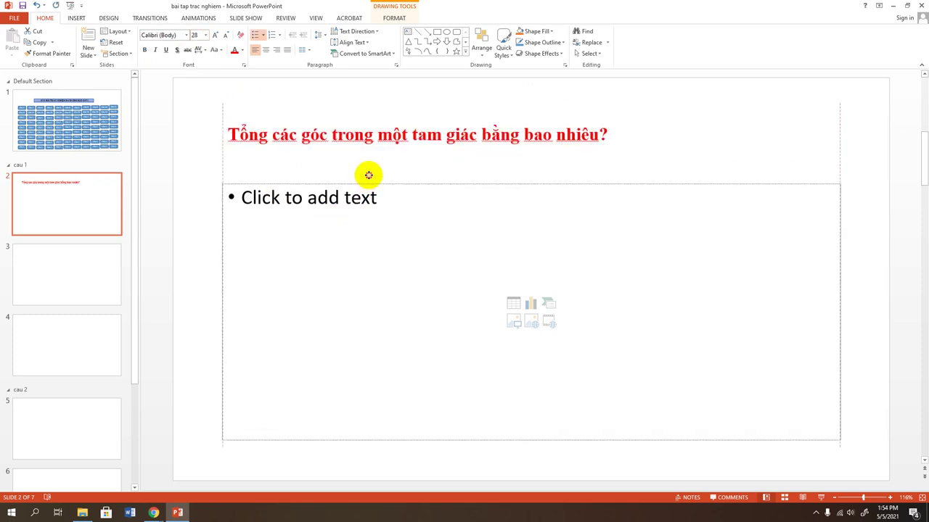
{"action": "left_click_drag", "start_coordinate": [367, 184], "coordinate": [371, 168]}
Step: Delete the empty body placeholder and draw a blue oval below the question
{"action": "key", "text": "Delete"}
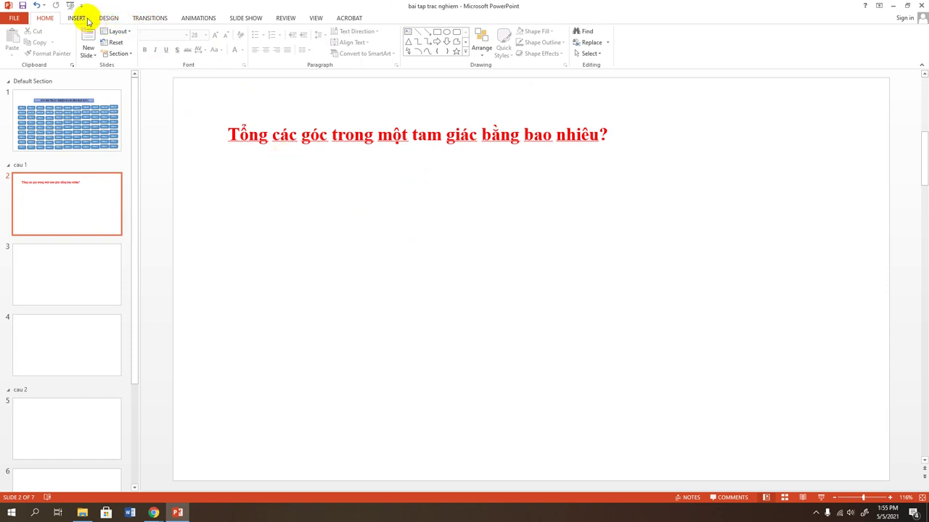
{"action": "left_click", "coordinate": [77, 18]}
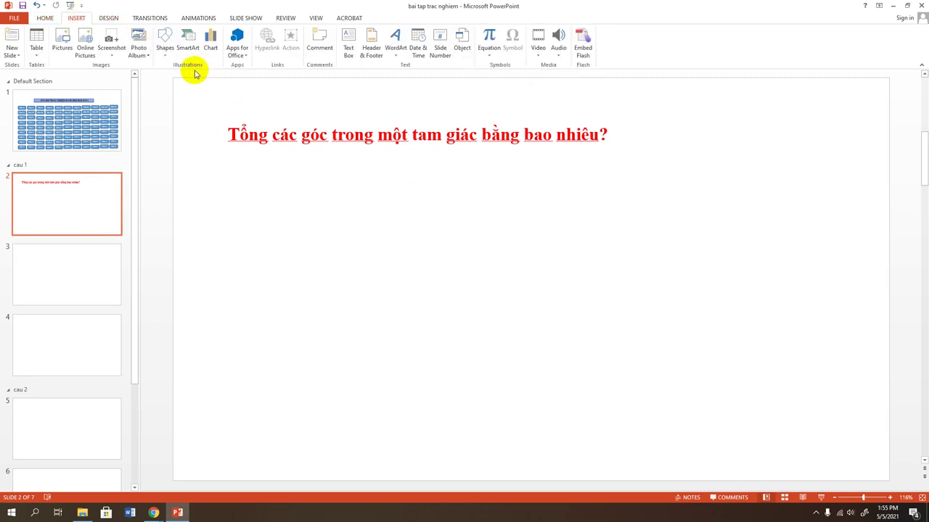
{"action": "left_click", "coordinate": [164, 41]}
{"action": "left_click", "coordinate": [200, 76]}
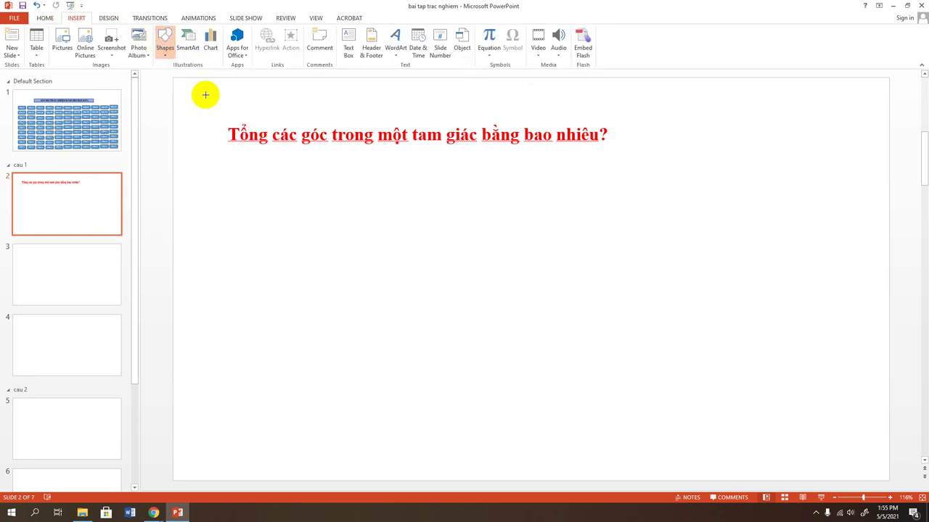
{"action": "mouse_move", "coordinate": [247, 173]}
{"action": "left_mouse_down"}
{"action": "mouse_move", "coordinate": [274, 202]}
{"action": "mouse_move", "coordinate": [317, 215]}
{"action": "left_mouse_up"}
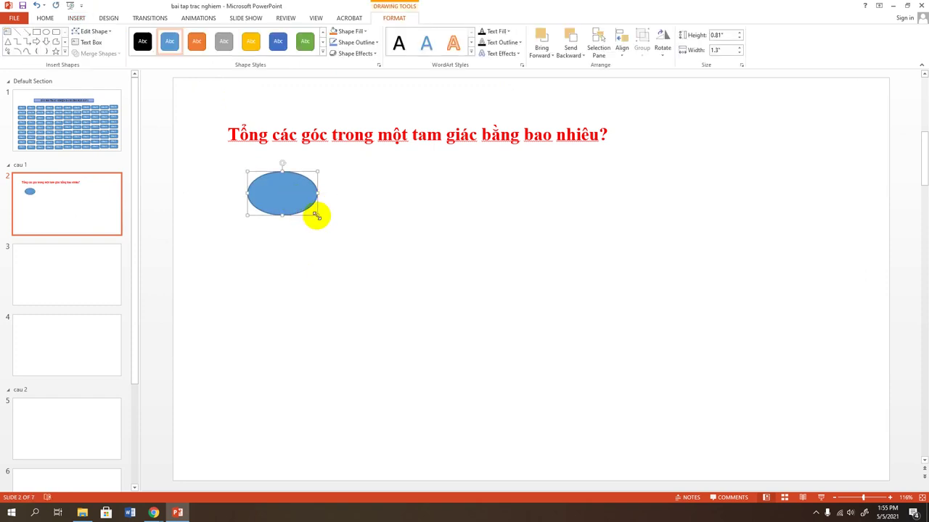
Step: Copy the oval downward to form a column of evenly spaced answer ovals
{"action": "left_click", "coordinate": [305, 202]}
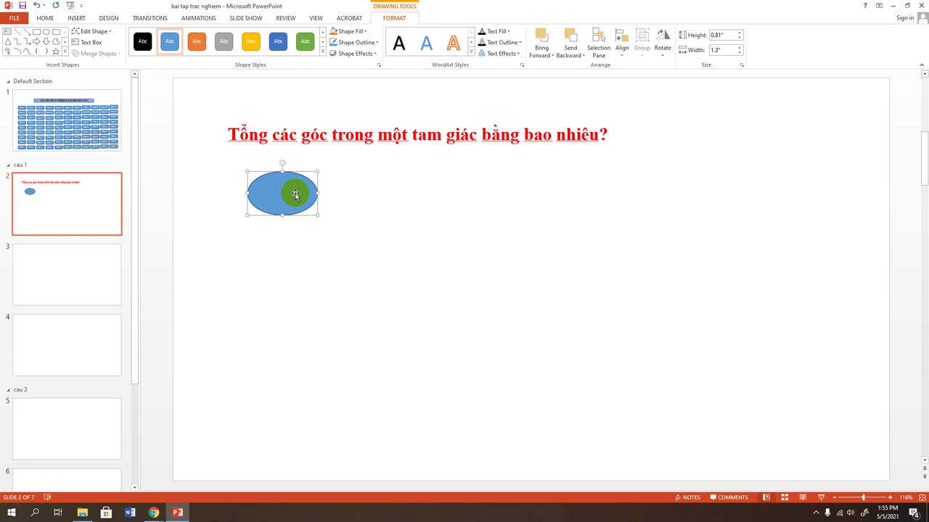
{"action": "left_click_drag", "start_coordinate": [294, 193], "coordinate": [294, 251]}
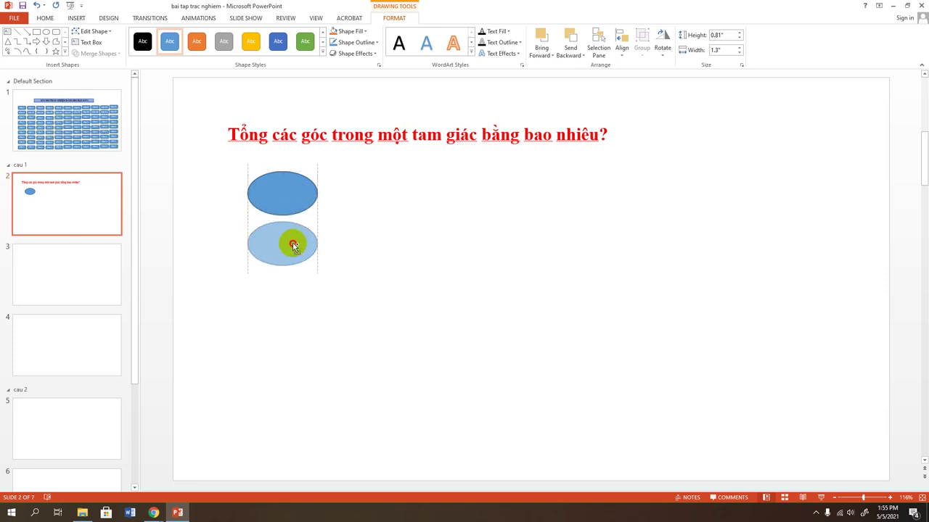
{"action": "left_click_drag", "start_coordinate": [294, 255], "coordinate": [289, 382]}
Step: Label the four answer ovals 190, 120, 180 and 360
{"action": "right_click", "coordinate": [291, 197]}
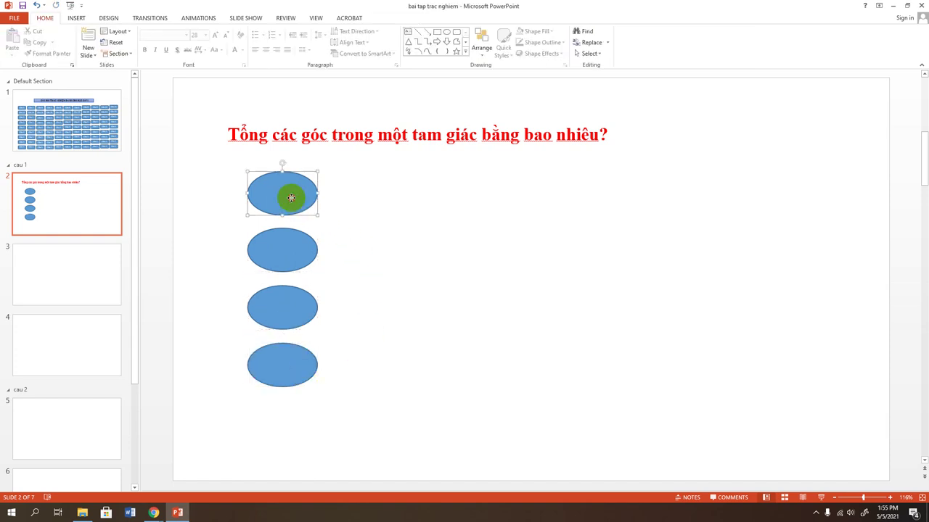
{"action": "left_click", "coordinate": [319, 255]}
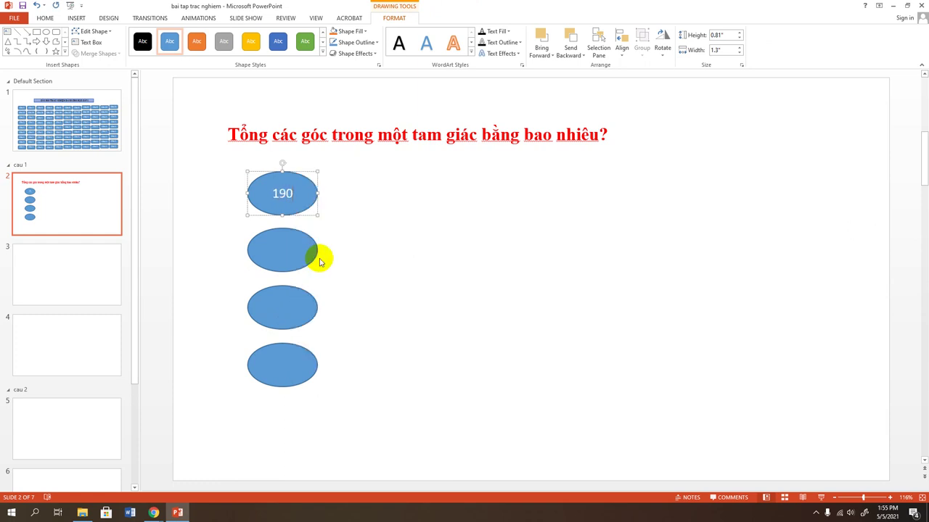
{"action": "left_click", "coordinate": [283, 251]}
{"action": "right_click", "coordinate": [286, 249]}
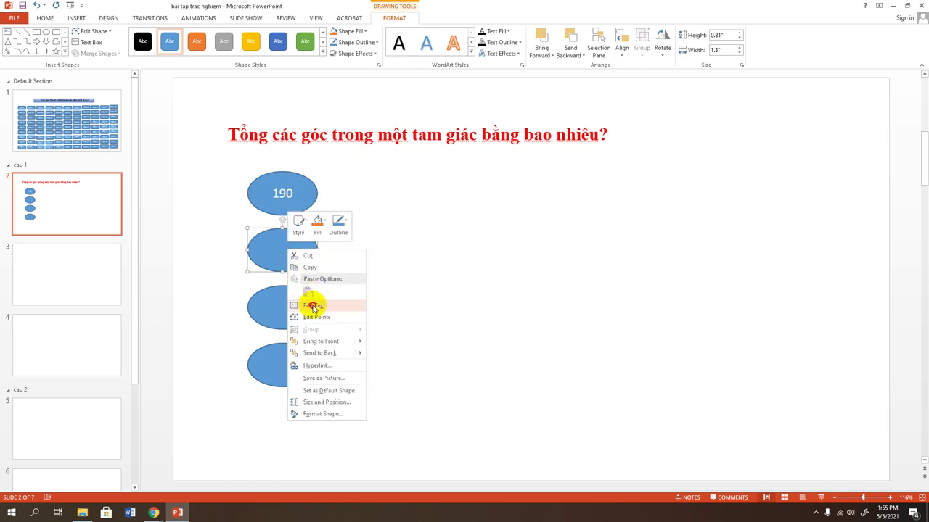
{"action": "left_click", "coordinate": [314, 305]}
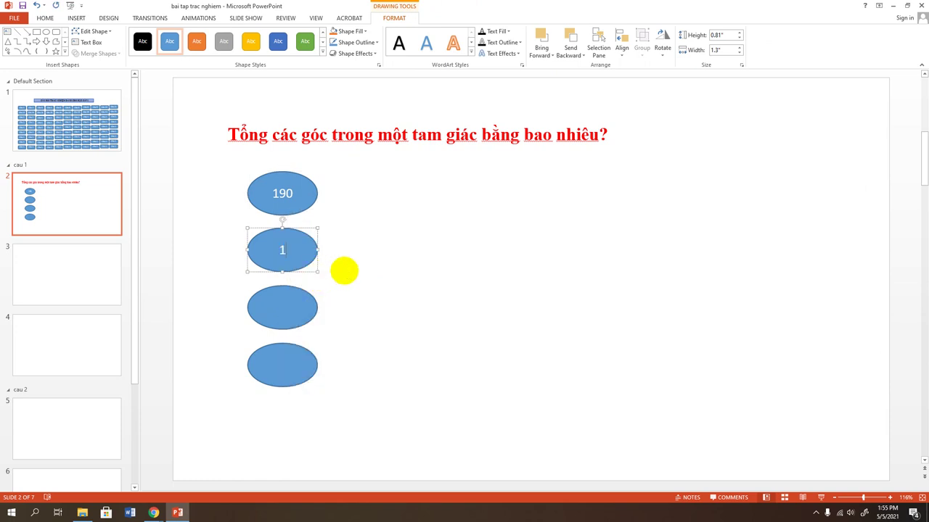
{"action": "type", "text": "20"}
{"action": "left_click", "coordinate": [296, 310]}
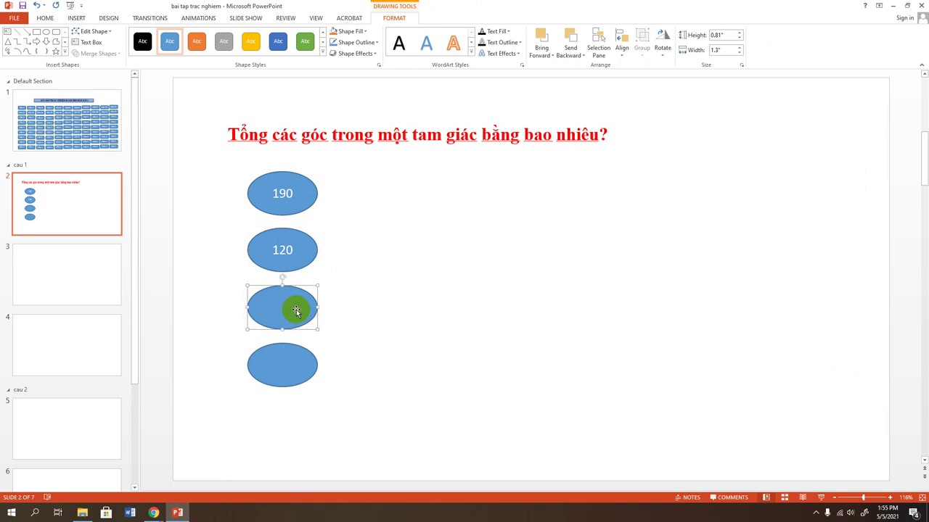
{"action": "right_click", "coordinate": [297, 310]}
{"action": "left_click", "coordinate": [320, 369]}
{"action": "type", "text": "180"}
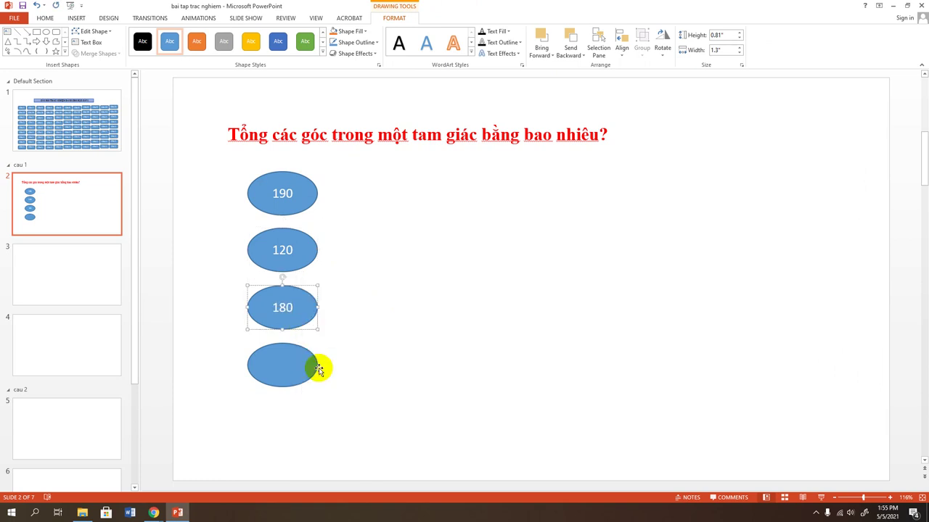
{"action": "left_click", "coordinate": [280, 372]}
{"action": "right_click", "coordinate": [280, 371]}
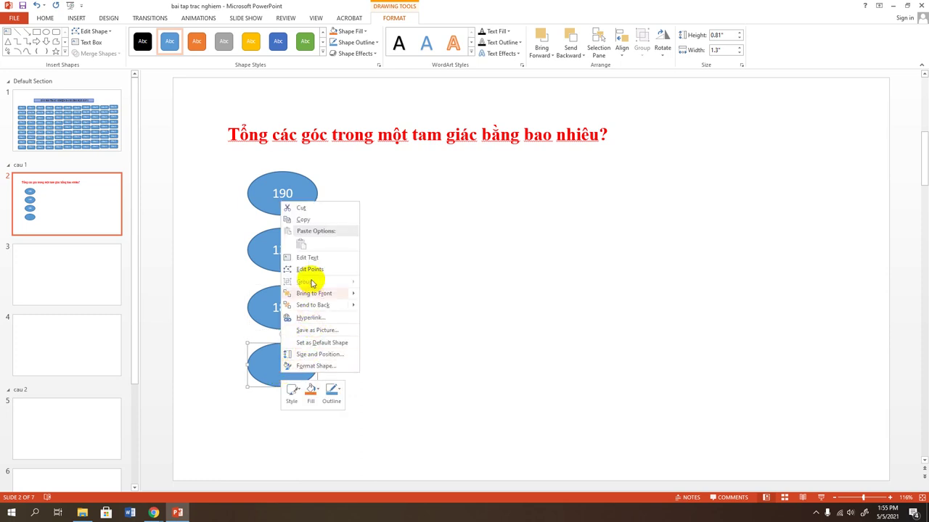
{"action": "left_click", "coordinate": [304, 257]}
{"action": "type", "text": "360"}
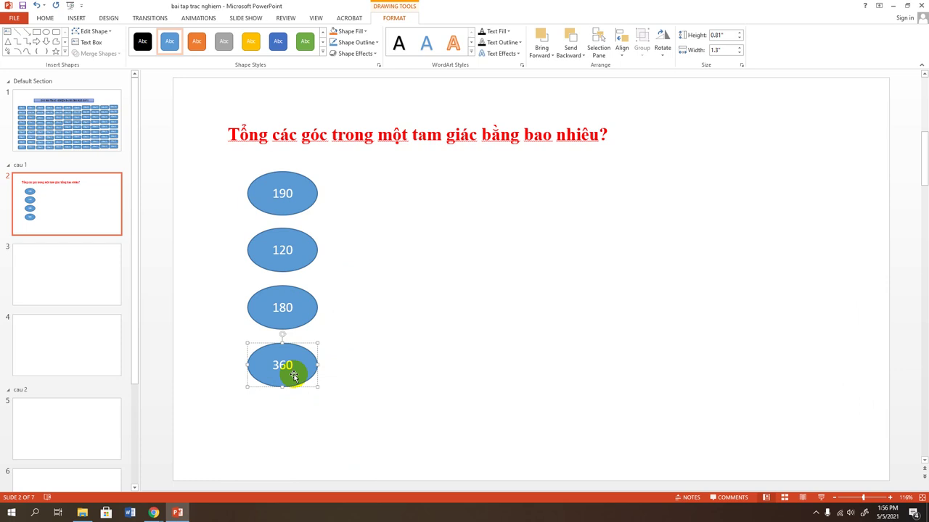
{"action": "left_click", "coordinate": [433, 299]}
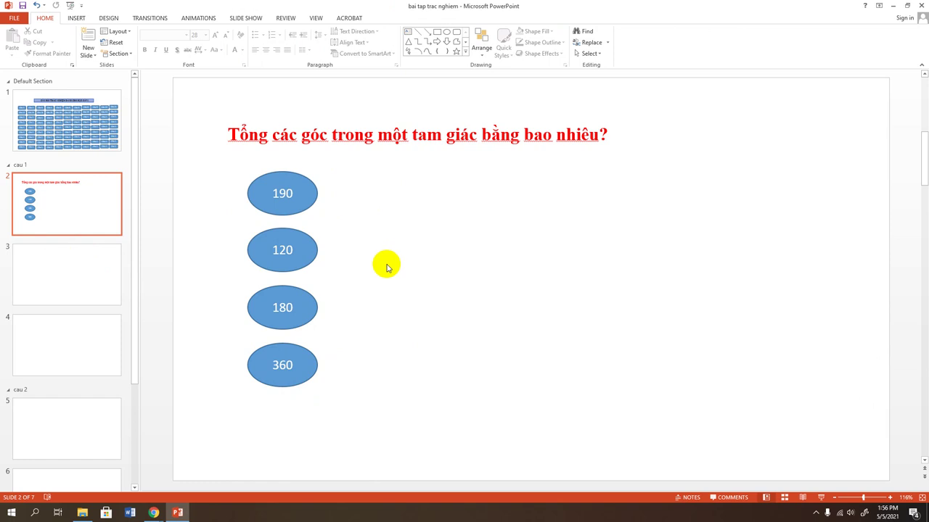
Step: Draw a wide blue left arrow right of the ovals and label it 'Quay lai'
{"action": "left_click", "coordinate": [76, 19]}
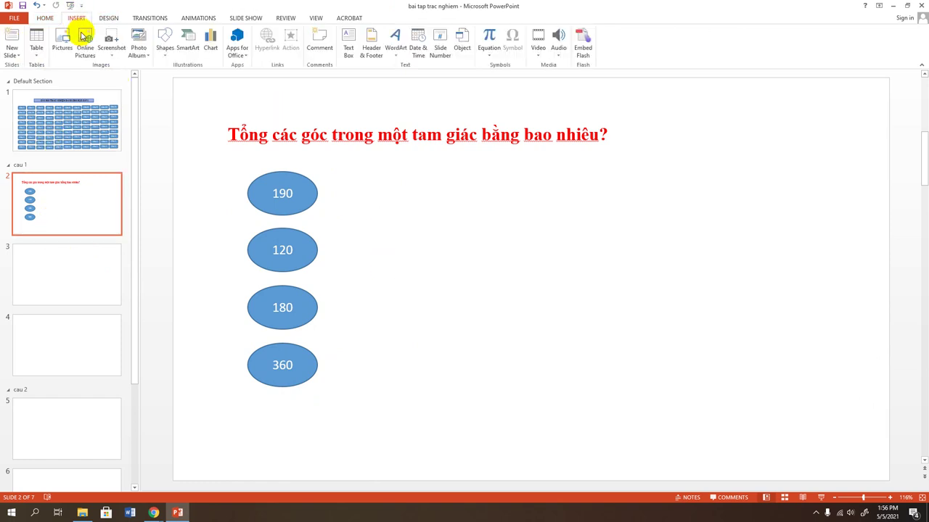
{"action": "left_click", "coordinate": [164, 48]}
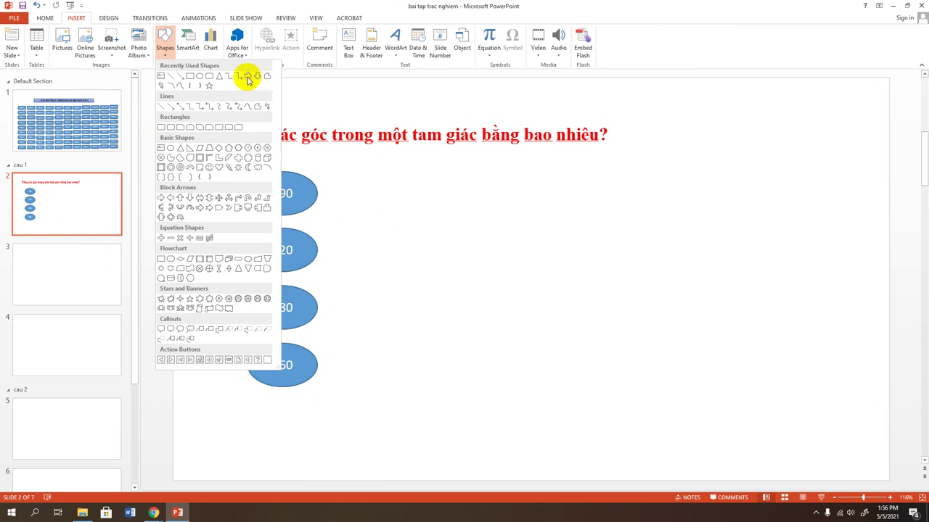
{"action": "left_click", "coordinate": [248, 78]}
{"action": "mouse_move", "coordinate": [447, 246]}
{"action": "left_mouse_down"}
{"action": "mouse_move", "coordinate": [518, 282]}
{"action": "mouse_move", "coordinate": [543, 280]}
{"action": "mouse_move", "coordinate": [386, 270]}
{"action": "mouse_move", "coordinate": [609, 312]}
{"action": "mouse_move", "coordinate": [584, 277]}
{"action": "mouse_move", "coordinate": [631, 275]}
{"action": "left_mouse_up"}
{"action": "right_click", "coordinate": [602, 279]}
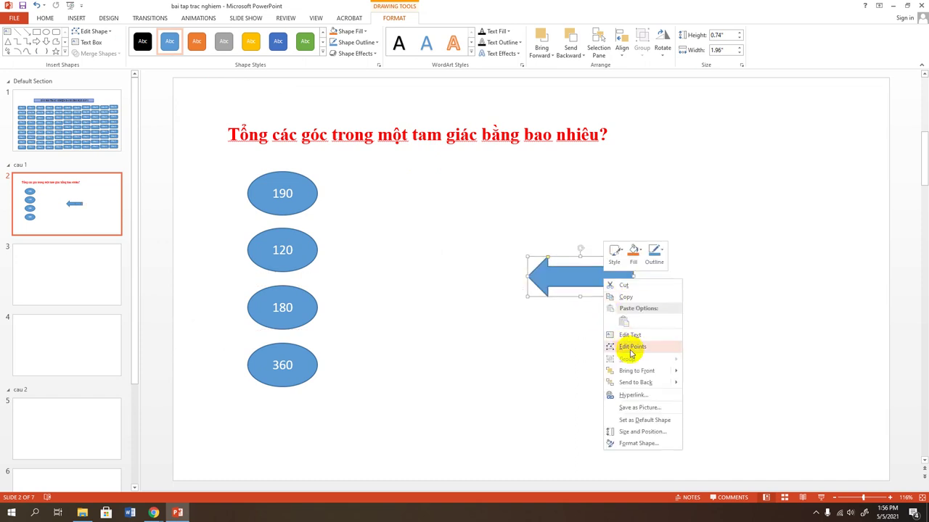
{"action": "left_click", "coordinate": [627, 335]}
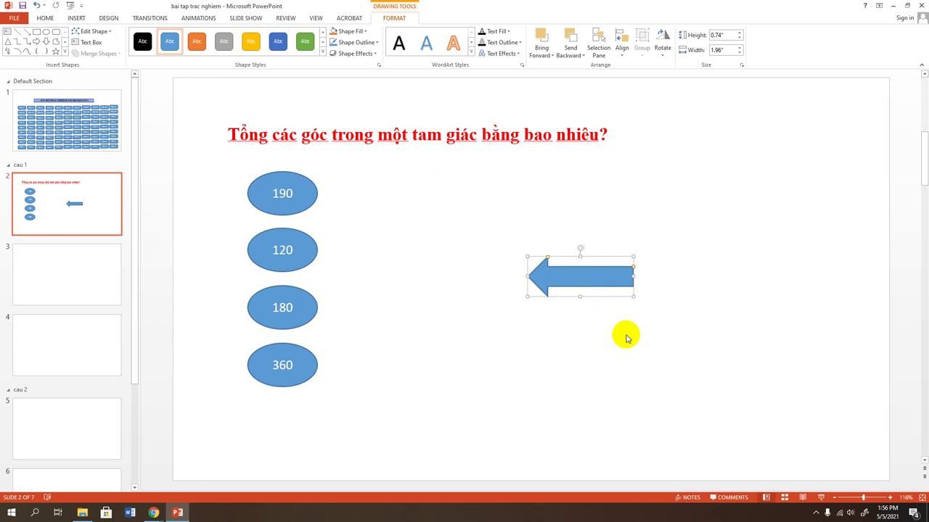
{"action": "left_click", "coordinate": [535, 281]}
{"action": "type", "text": "Quay lai"}
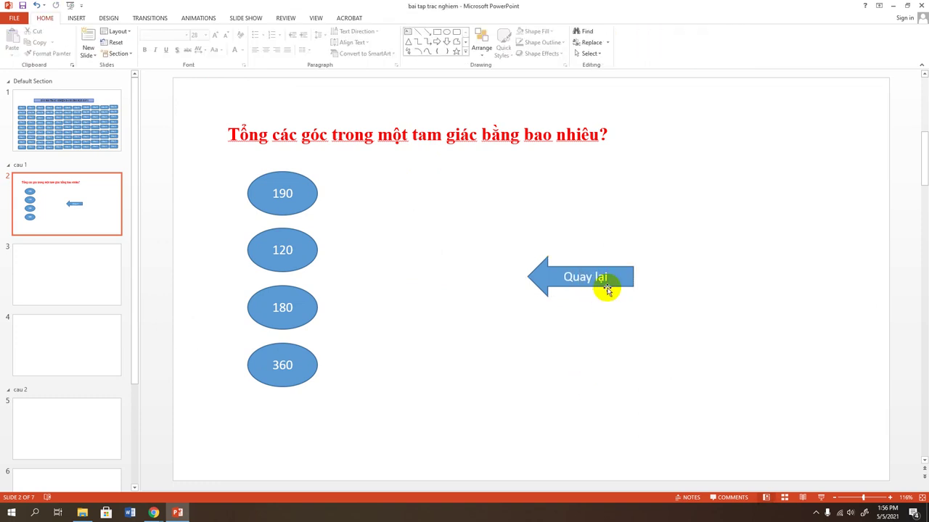
Step: Try other fills on the Quay lai arrow, shift it slightly left, and restore solid fill
{"action": "right_click", "coordinate": [612, 282]}
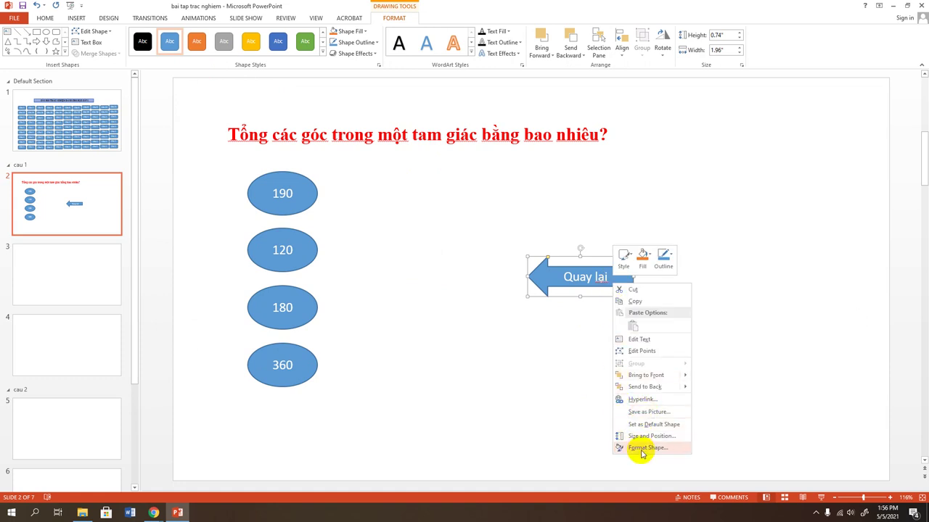
{"action": "left_click", "coordinate": [642, 448]}
{"action": "left_click", "coordinate": [804, 136]}
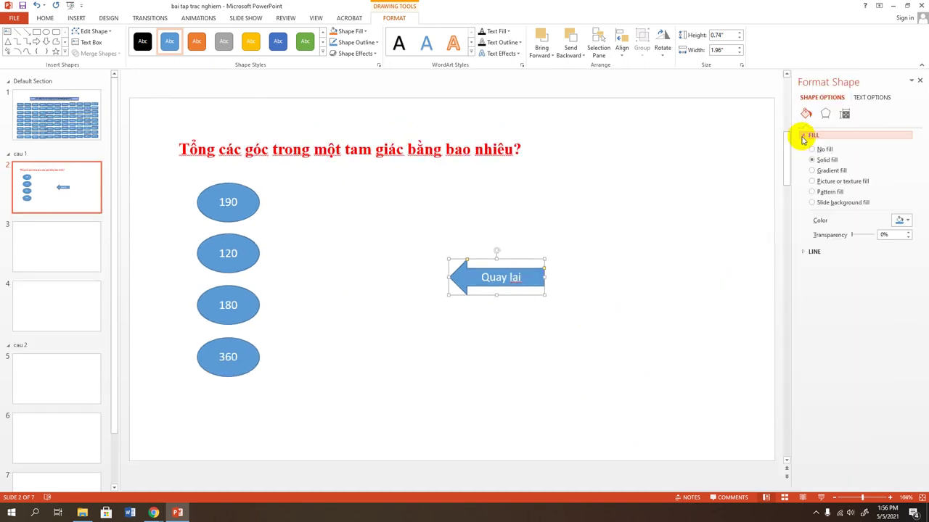
{"action": "left_click", "coordinate": [813, 171]}
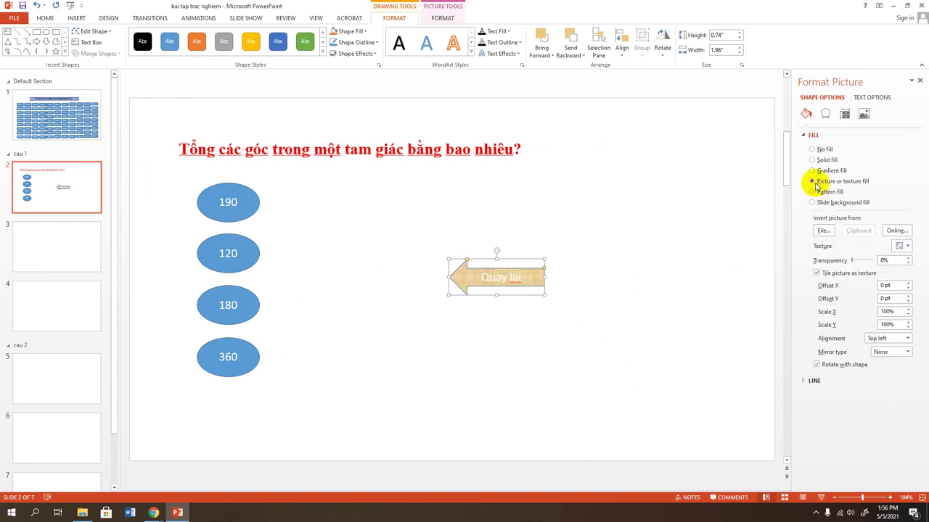
{"action": "mouse_move", "coordinate": [532, 280]}
{"action": "left_mouse_down"}
{"action": "mouse_move", "coordinate": [524, 278]}
{"action": "mouse_move", "coordinate": [536, 297]}
{"action": "left_mouse_up"}
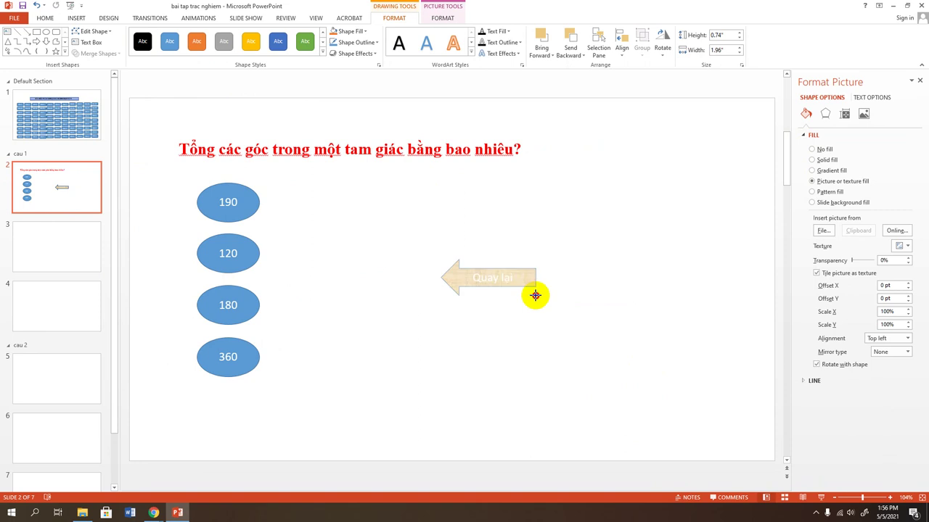
{"action": "left_click", "coordinate": [812, 159]}
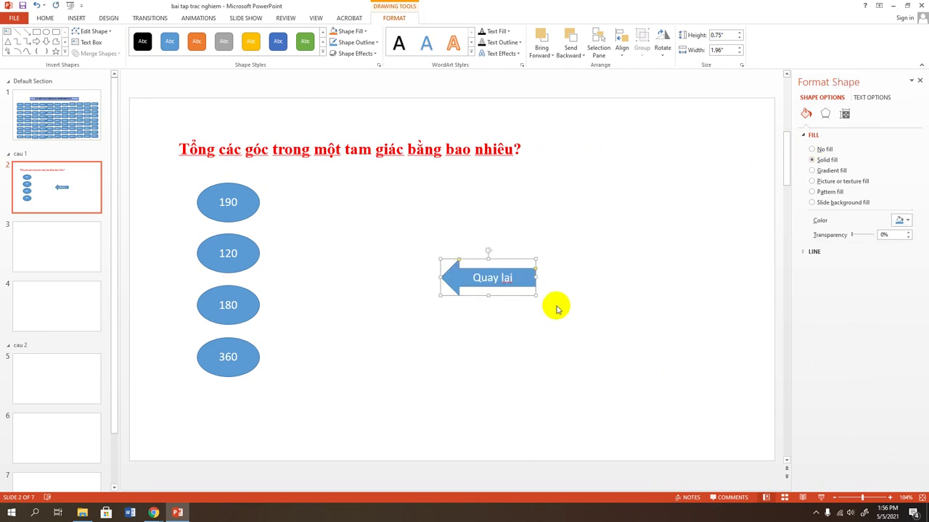
{"action": "left_click", "coordinate": [558, 309]}
{"action": "left_click", "coordinate": [527, 281]}
{"action": "left_click", "coordinate": [464, 337]}
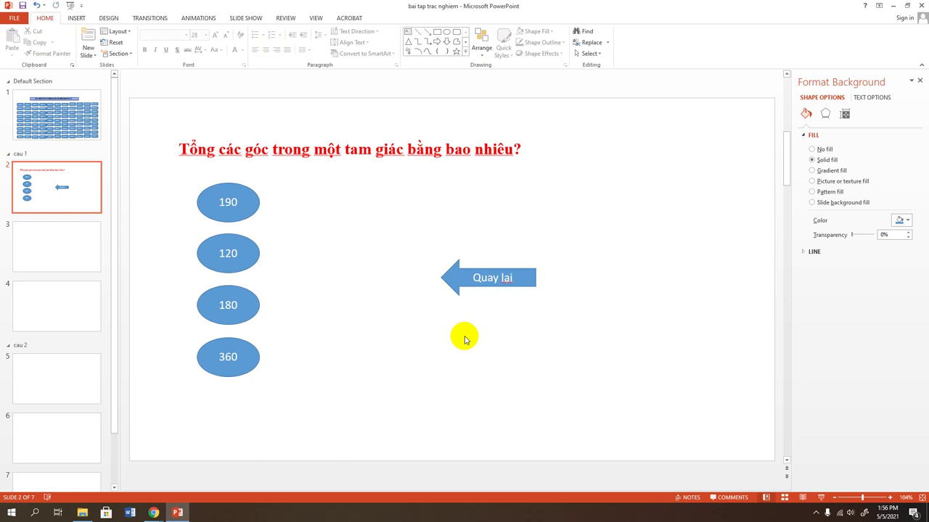
Step: Delete the title and content placeholders on slide 3
{"action": "left_click", "coordinate": [50, 253]}
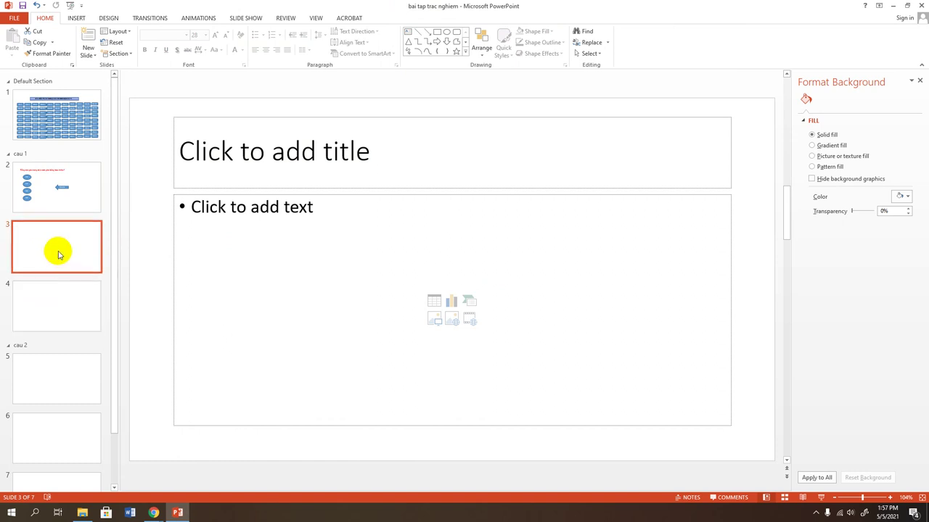
{"action": "left_click", "coordinate": [290, 117]}
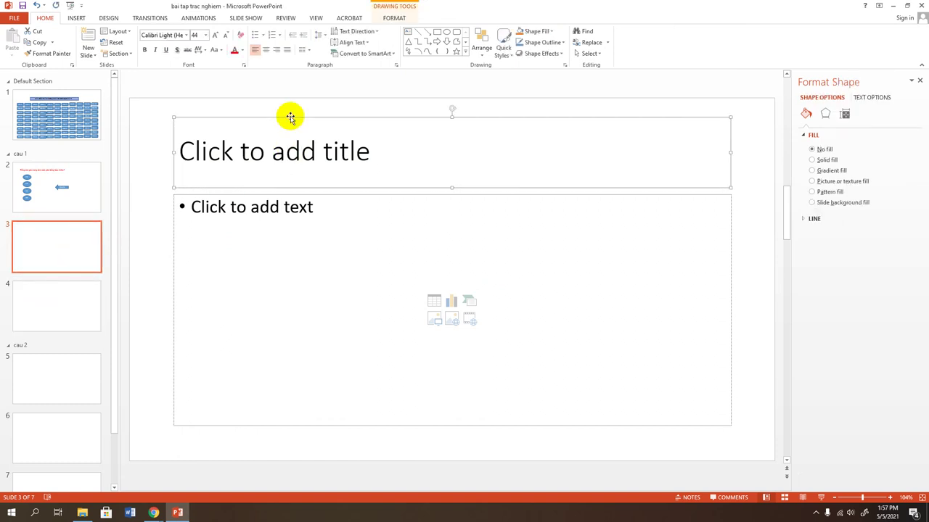
{"action": "key", "text": "Delete"}
{"action": "left_click", "coordinate": [321, 193]}
{"action": "key", "text": "Delete"}
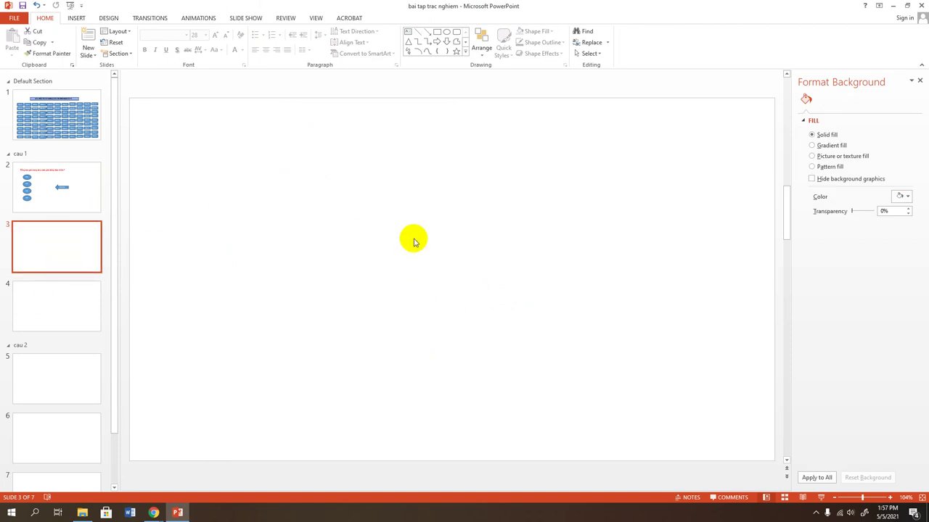
Step: Draw a large blue cloud callout across the middle of slide 3
{"action": "left_click", "coordinate": [75, 19]}
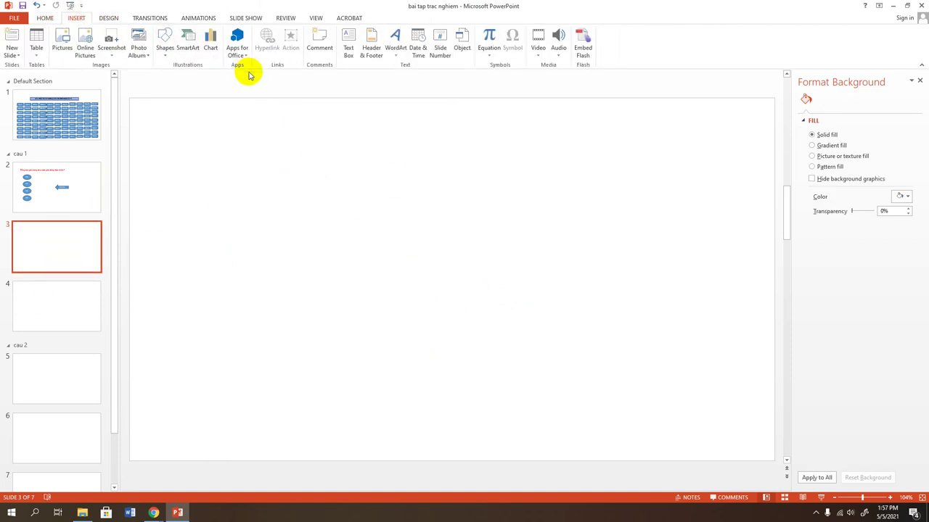
{"action": "left_click", "coordinate": [164, 43]}
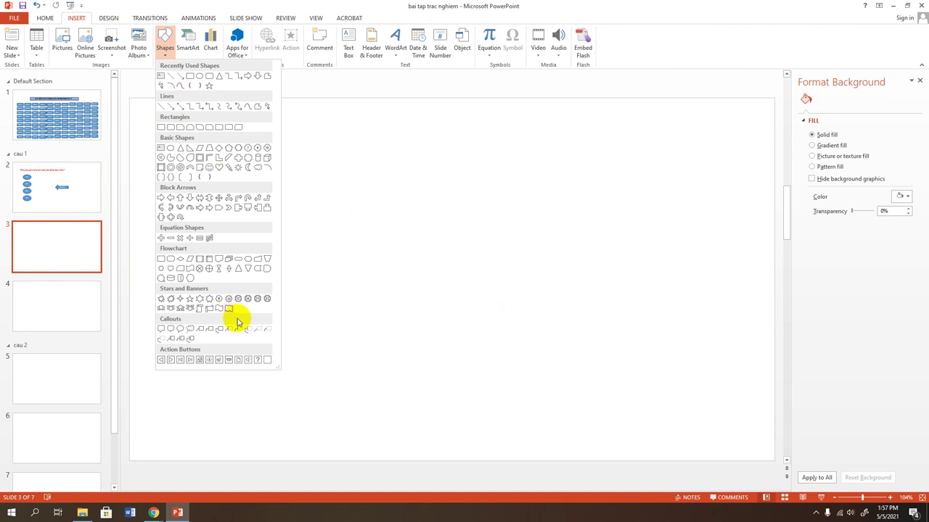
{"action": "left_click", "coordinate": [189, 331]}
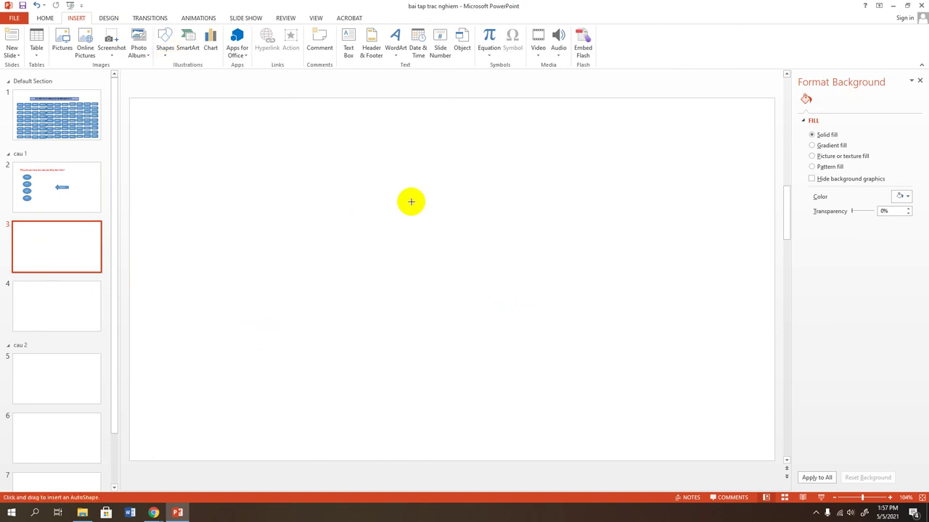
{"action": "left_click_drag", "start_coordinate": [280, 174], "coordinate": [592, 354]}
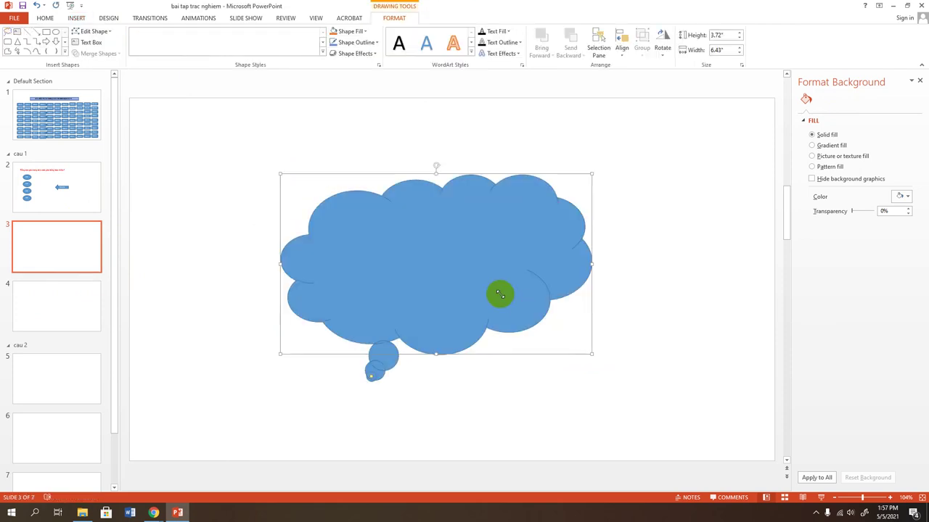
Step: Reposition and enlarge the cloud callout, type 'ĐÚNG' inside, and make the text much larger
{"action": "left_click_drag", "start_coordinate": [408, 259], "coordinate": [404, 254]}
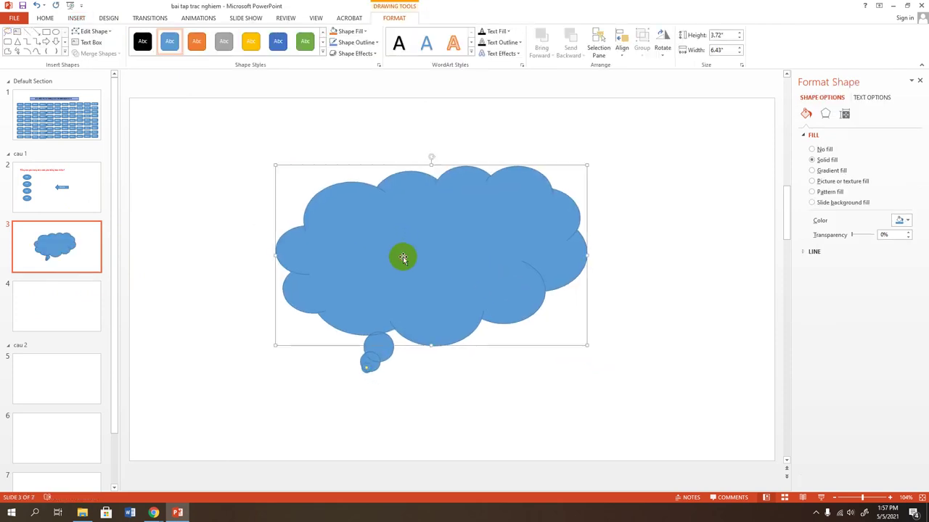
{"action": "left_click_drag", "start_coordinate": [475, 277], "coordinate": [464, 268]}
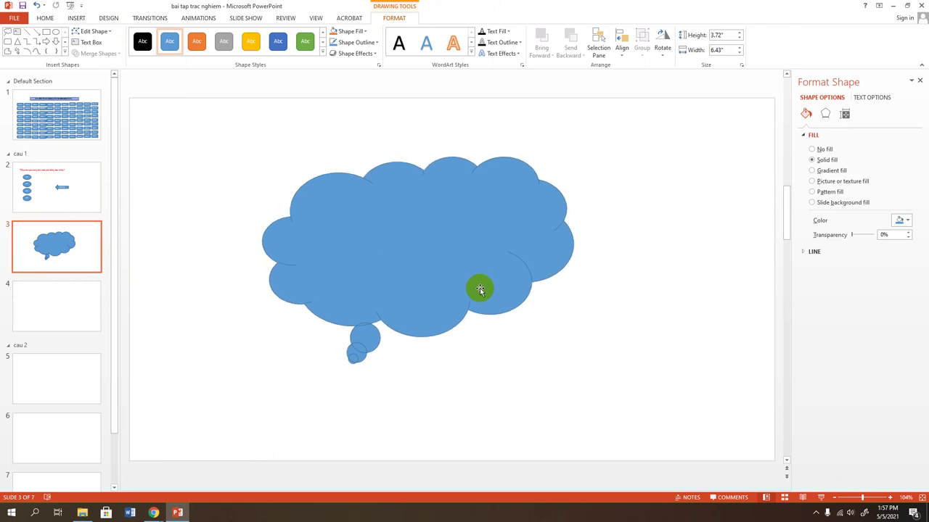
{"action": "left_click_drag", "start_coordinate": [574, 336], "coordinate": [606, 358]}
{"action": "right_click", "coordinate": [435, 255]}
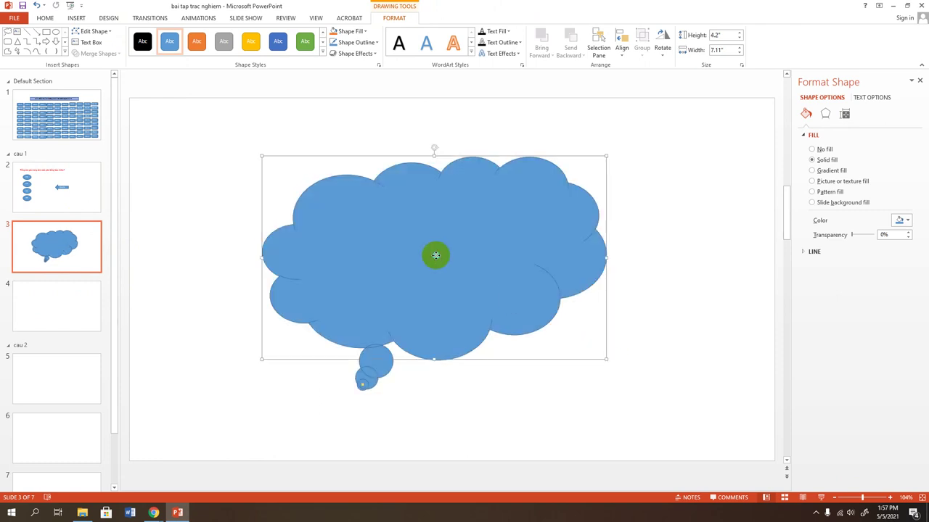
{"action": "left_click", "coordinate": [463, 312]}
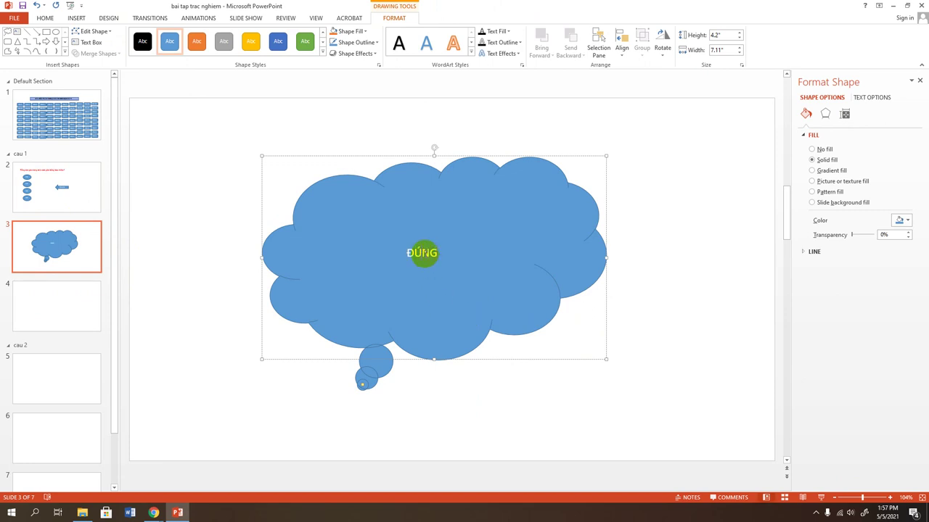
{"action": "double_click", "coordinate": [424, 254]}
{"action": "key", "text": "ctrl+shift+period"}
{"action": "key", "text": "ctrl+shift+period"}
{"action": "key", "text": "ctrl+shift+period"}
{"action": "key", "text": "ctrl+shift+period"}
{"action": "key", "text": "ctrl+shift+period"}
{"action": "key", "text": "ctrl+shift+period"}
{"action": "key", "text": "ctrl+shift+period"}
{"action": "key", "text": "ctrl+shift+period"}
{"action": "key", "text": "ctrl+shift+period"}
{"action": "key", "text": "ctrl+shift+period"}
{"action": "key", "text": "ctrl+shift+period"}
{"action": "key", "text": "ctrl+shift+period"}
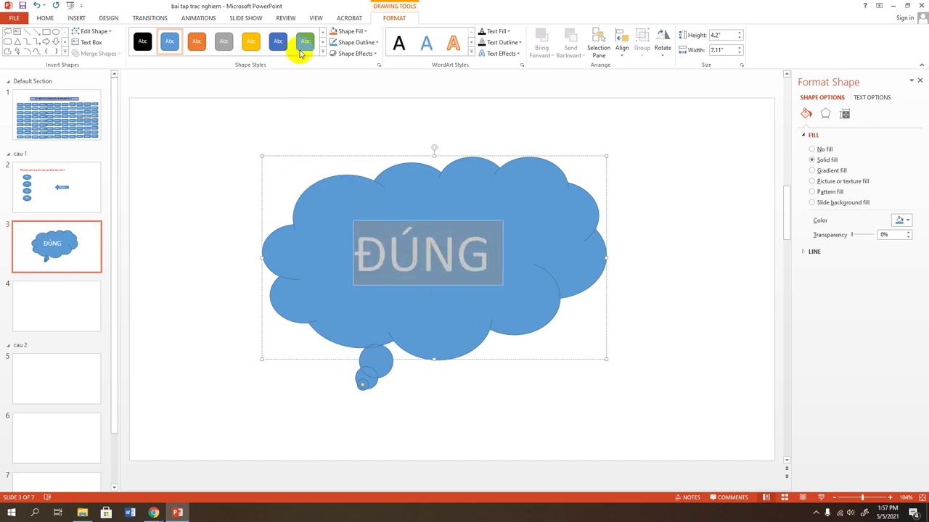
{"action": "left_click", "coordinate": [470, 53]}
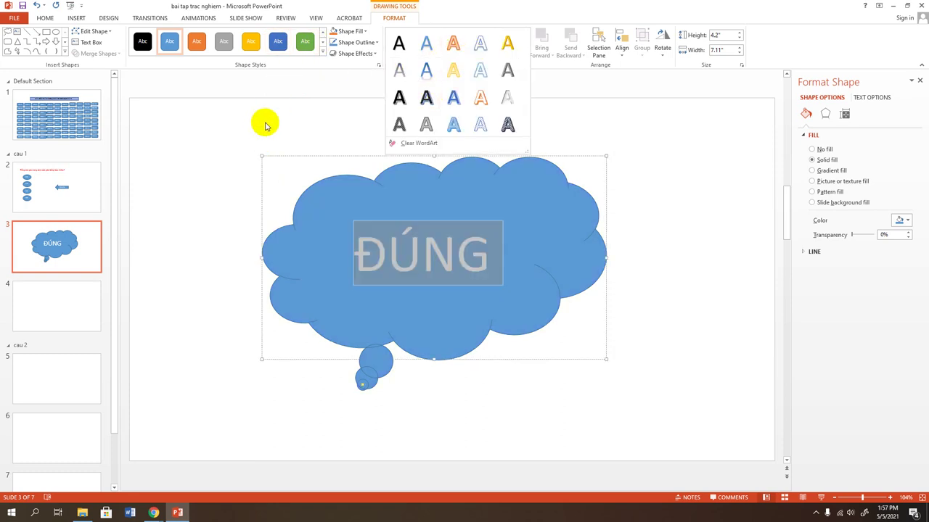
Step: Colour the word ĐÚNG in the slide 3 cloud standard Red, then go to slide 4
{"action": "left_click", "coordinate": [40, 18]}
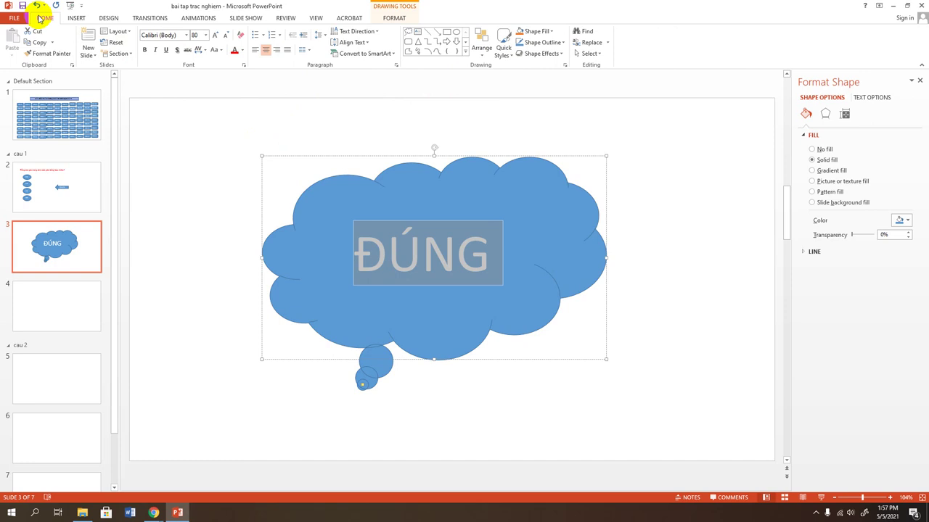
{"action": "left_click", "coordinate": [243, 54]}
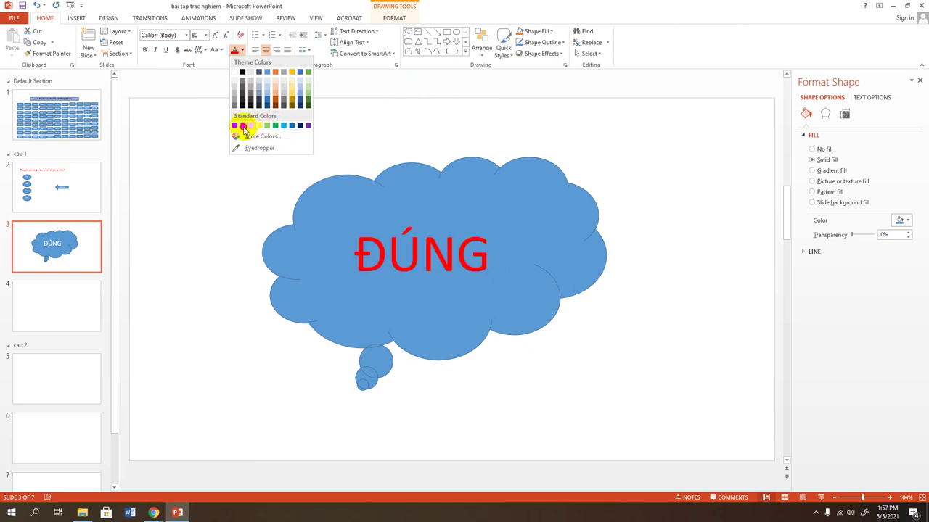
{"action": "left_click", "coordinate": [243, 127]}
{"action": "left_click", "coordinate": [581, 368]}
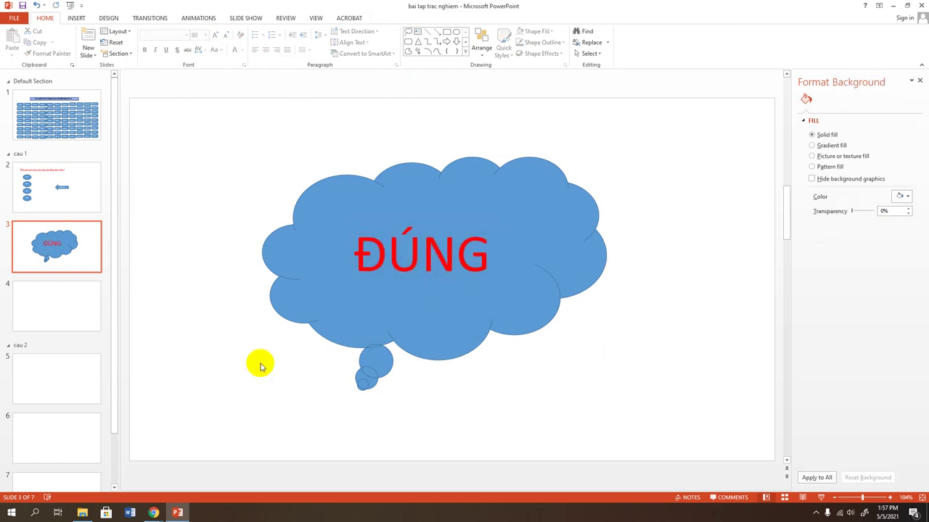
{"action": "left_click", "coordinate": [55, 309]}
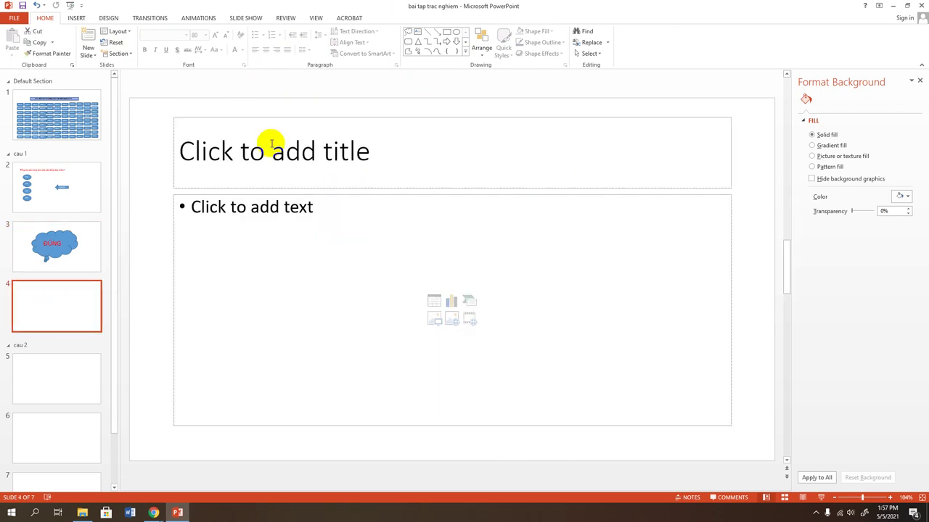
Step: Draw a Cloud callout on slide 4 and delete its empty title and content placeholders
{"action": "left_click", "coordinate": [74, 17]}
{"action": "left_click", "coordinate": [170, 47]}
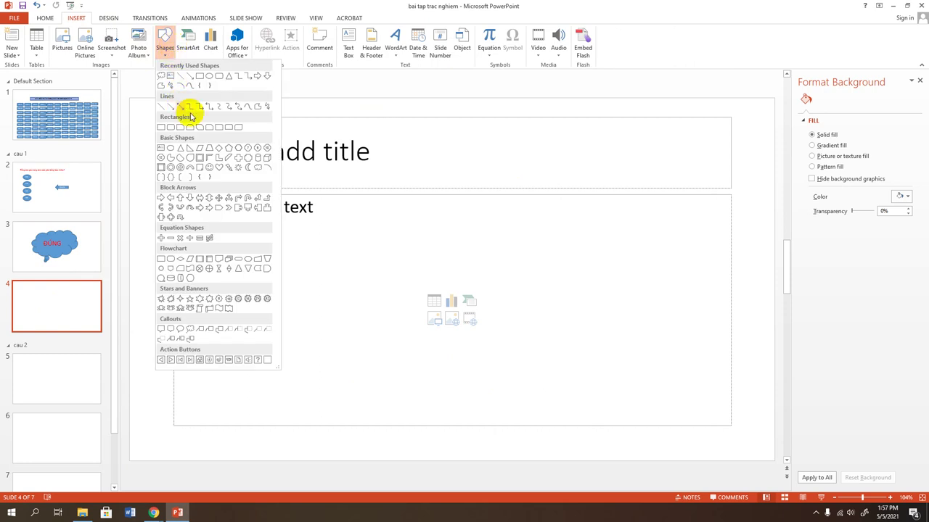
{"action": "left_click", "coordinate": [191, 338]}
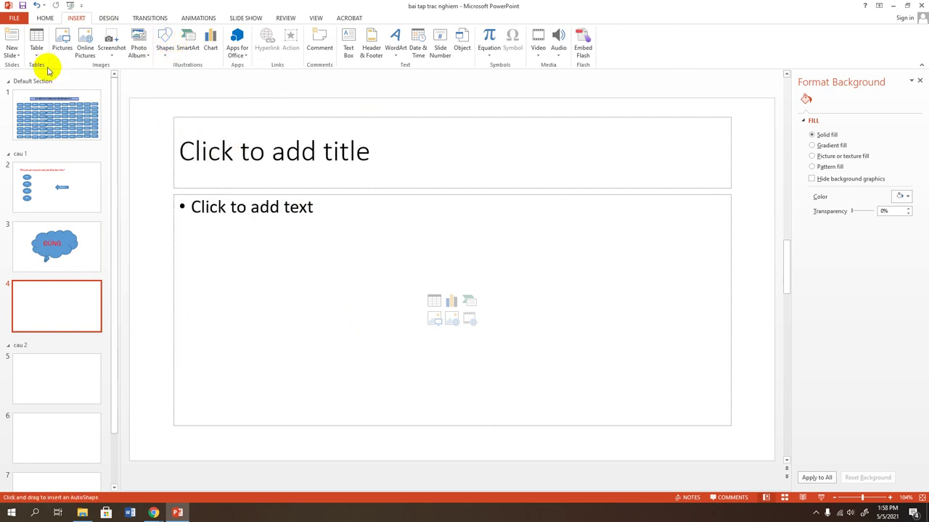
{"action": "left_click_drag", "start_coordinate": [381, 93], "coordinate": [421, 113]}
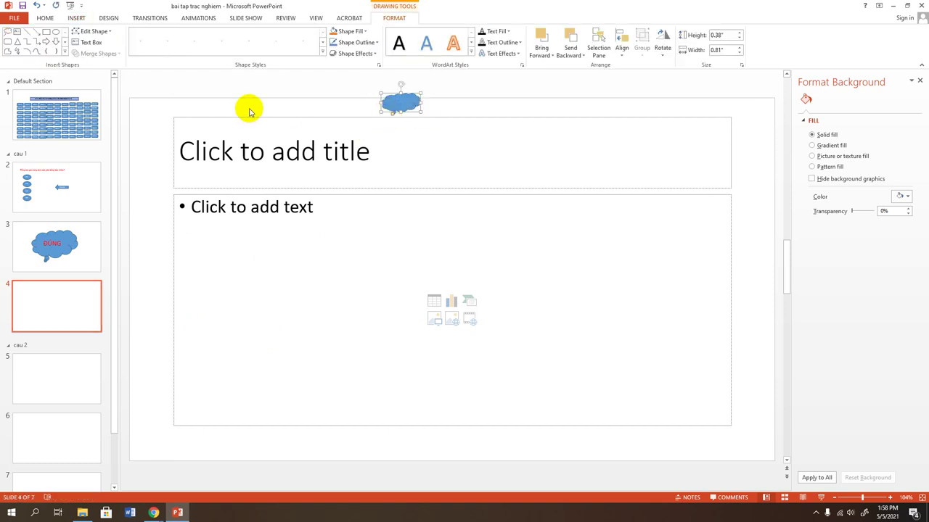
{"action": "left_click", "coordinate": [192, 116]}
{"action": "key", "text": "Delete"}
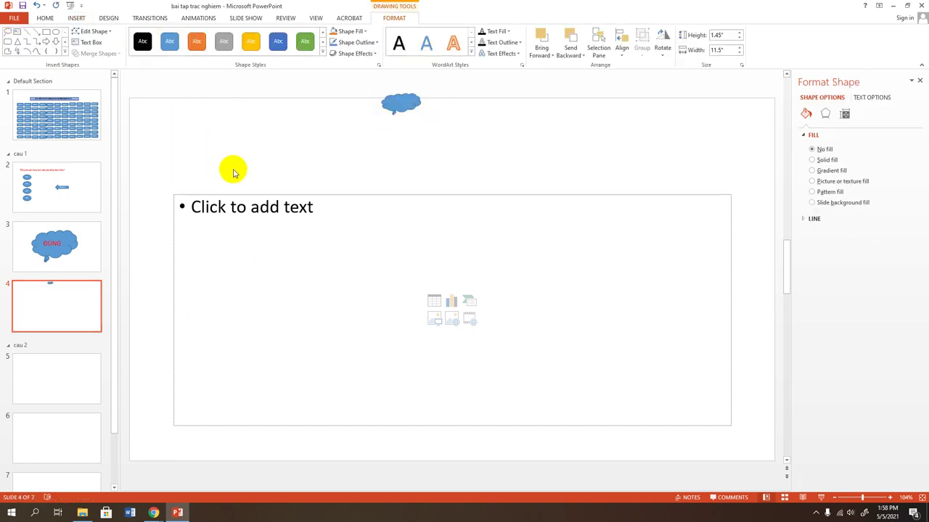
{"action": "left_click", "coordinate": [248, 193]}
{"action": "key", "text": "Delete"}
Step: Centre and enlarge the cloud, enlarge its text, and complete it to read 'SAI!'
{"action": "mouse_move", "coordinate": [400, 104]}
{"action": "left_mouse_down"}
{"action": "mouse_move", "coordinate": [290, 182]}
{"action": "mouse_move", "coordinate": [616, 410]}
{"action": "left_mouse_up"}
{"action": "left_click_drag", "start_coordinate": [483, 326], "coordinate": [418, 280]}
{"action": "right_click", "coordinate": [423, 281]}
{"action": "left_click", "coordinate": [431, 317]}
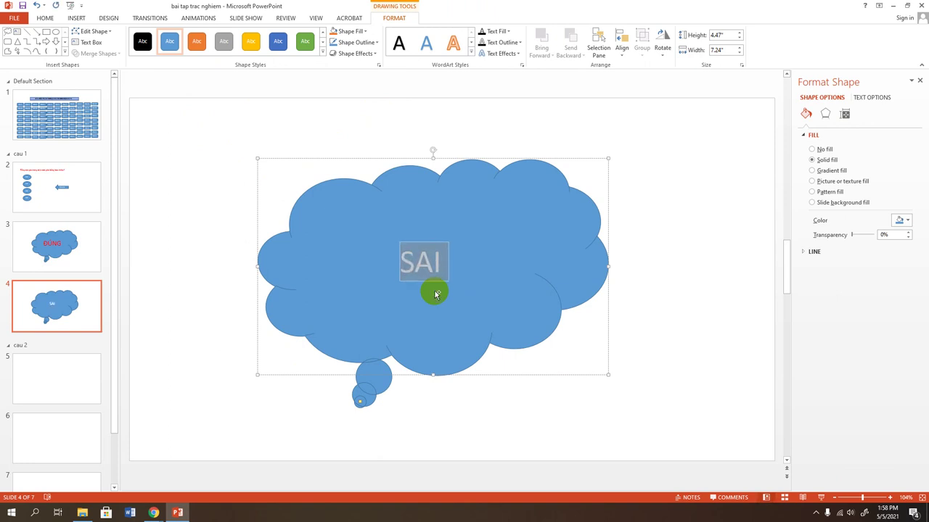
{"action": "key", "text": "ctrl+shift+period"}
{"action": "key", "text": "ctrl+shift+period"}
{"action": "key", "text": "ctrl+shift+period"}
{"action": "key", "text": "ctrl+shift+period"}
{"action": "key", "text": "ctrl+shift+period"}
{"action": "key", "text": "ctrl+shift+period"}
{"action": "key", "text": "ctrl+shift+period"}
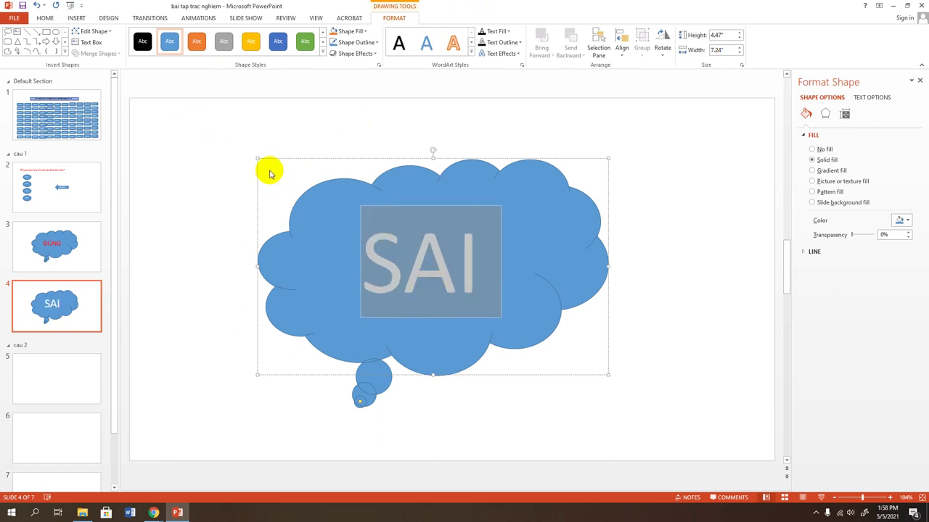
{"action": "left_click", "coordinate": [479, 285]}
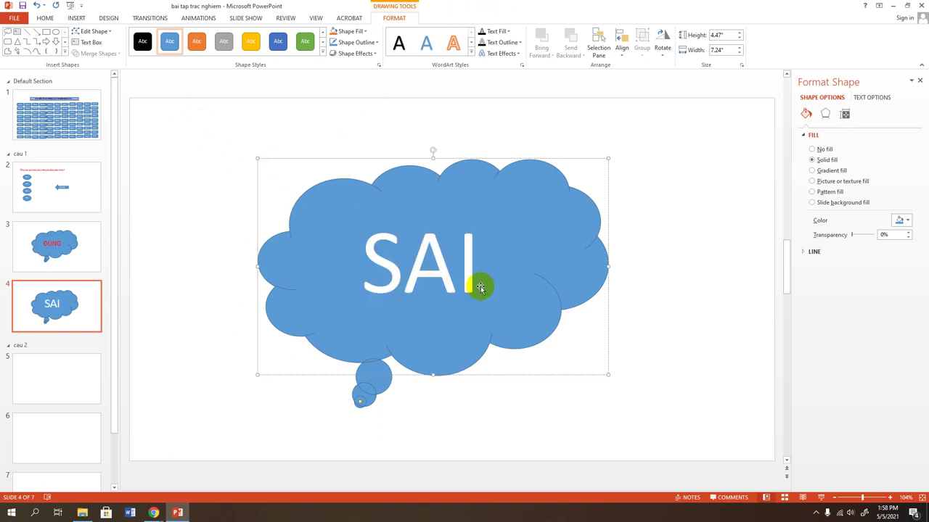
{"action": "type", "text": "!"}
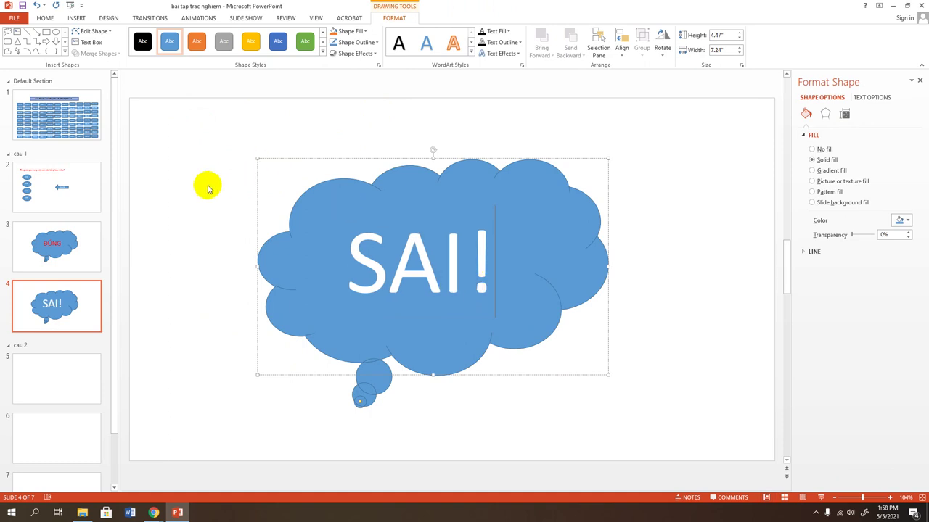
{"action": "left_click", "coordinate": [208, 186]}
{"action": "left_click", "coordinate": [362, 257]}
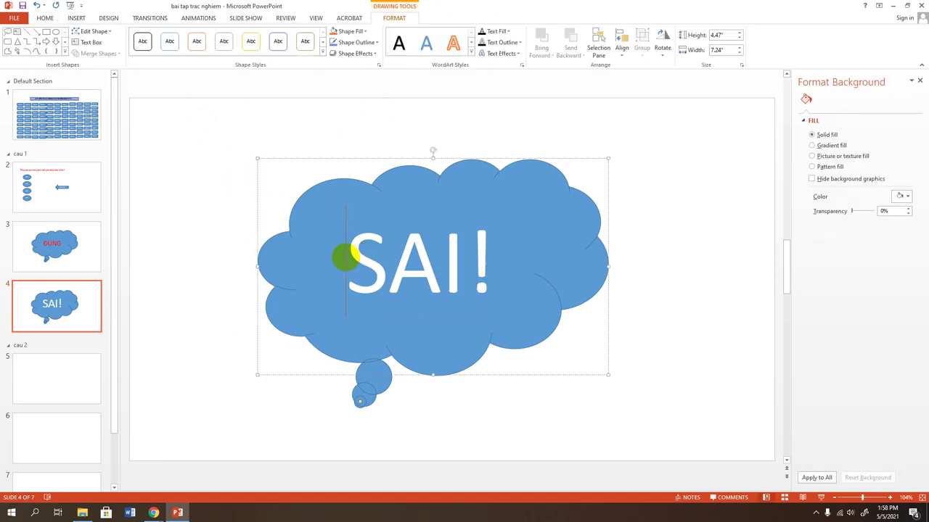
{"action": "left_click", "coordinate": [52, 245]}
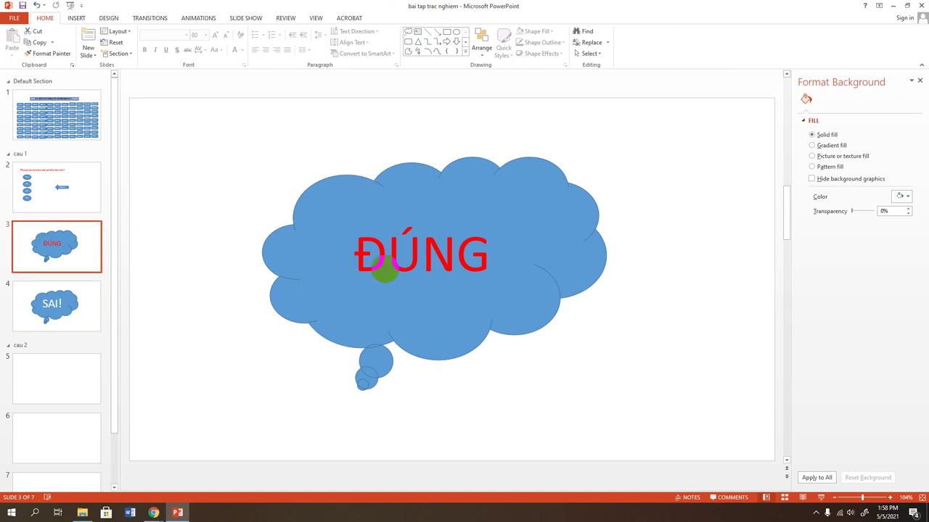
Step: Recolour the word ĐÚNG on slide 3 from red to Yellow
{"action": "left_click", "coordinate": [392, 265]}
{"action": "double_click", "coordinate": [392, 267]}
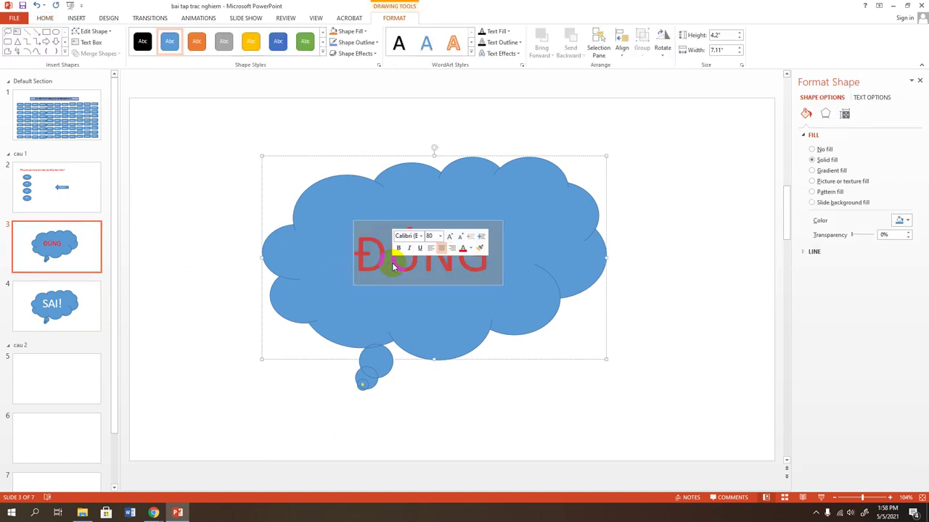
{"action": "left_click", "coordinate": [456, 244]}
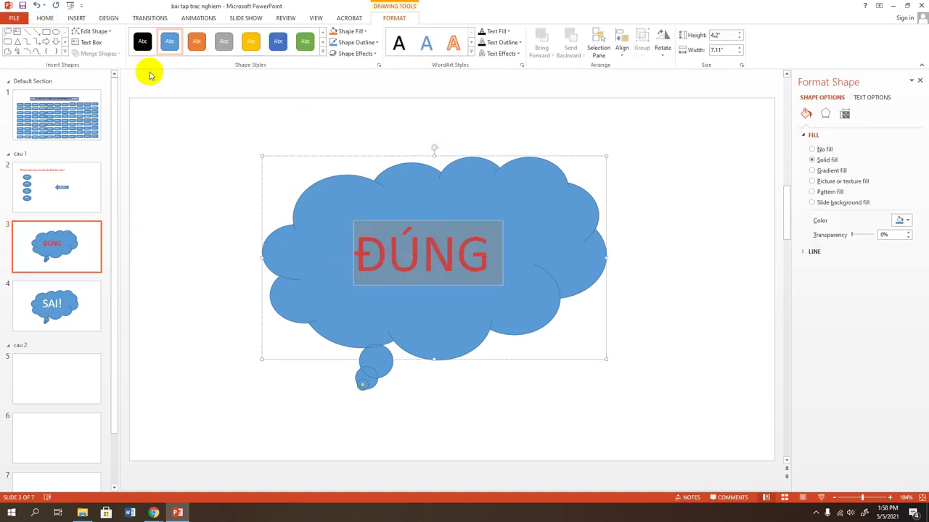
{"action": "left_click", "coordinate": [45, 18]}
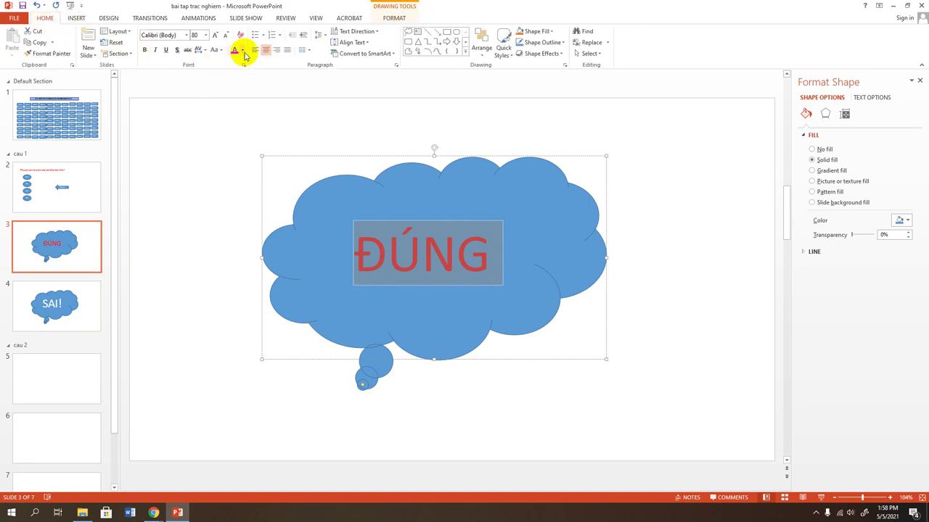
{"action": "left_click", "coordinate": [243, 51]}
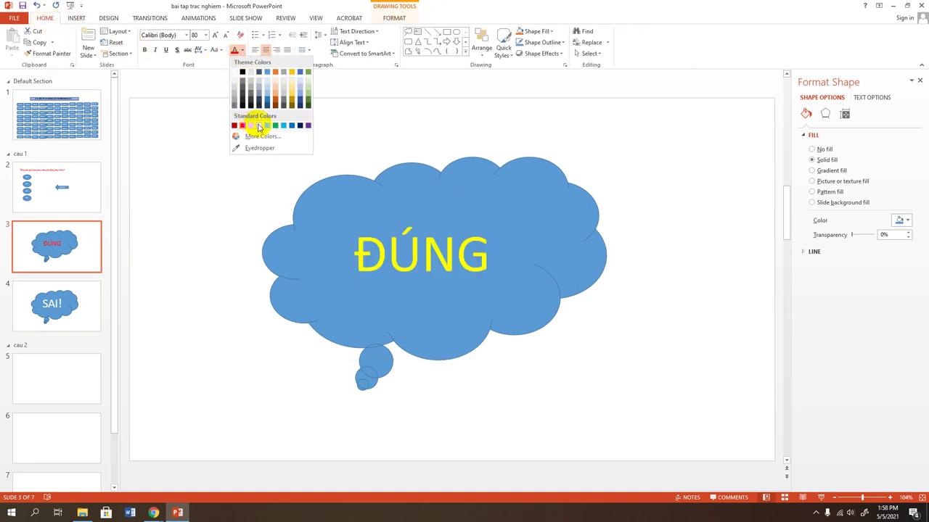
{"action": "left_click", "coordinate": [259, 127]}
{"action": "left_click", "coordinate": [203, 229]}
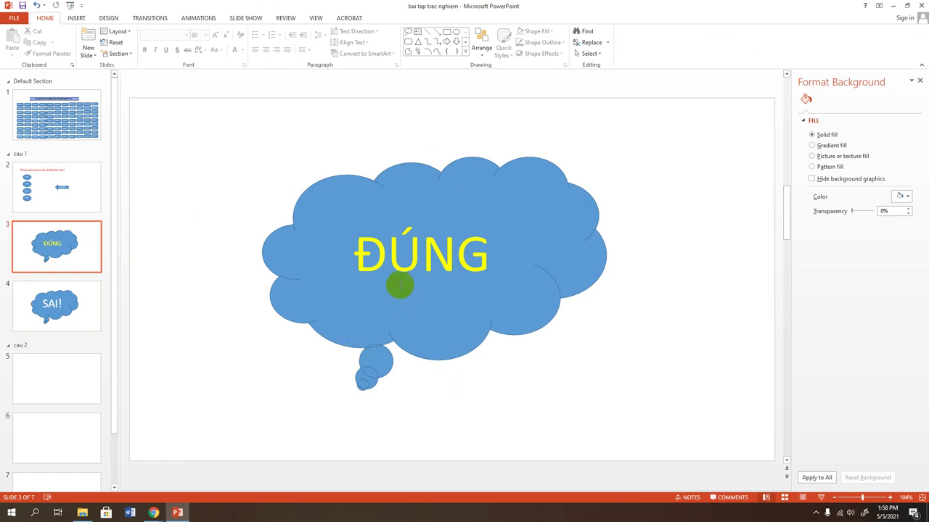
Step: Nudge the ĐÚNG cloud slightly lower on the slide
{"action": "left_click", "coordinate": [403, 267]}
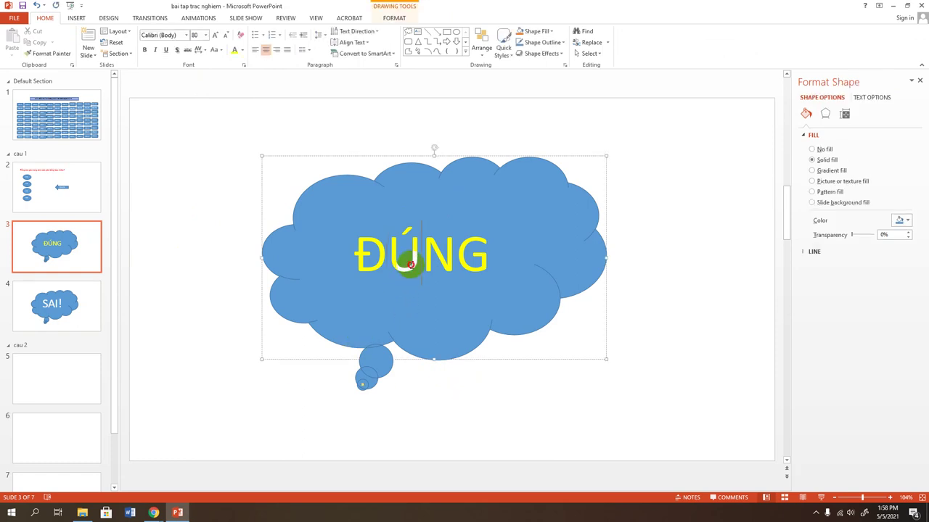
{"action": "left_click", "coordinate": [431, 205]}
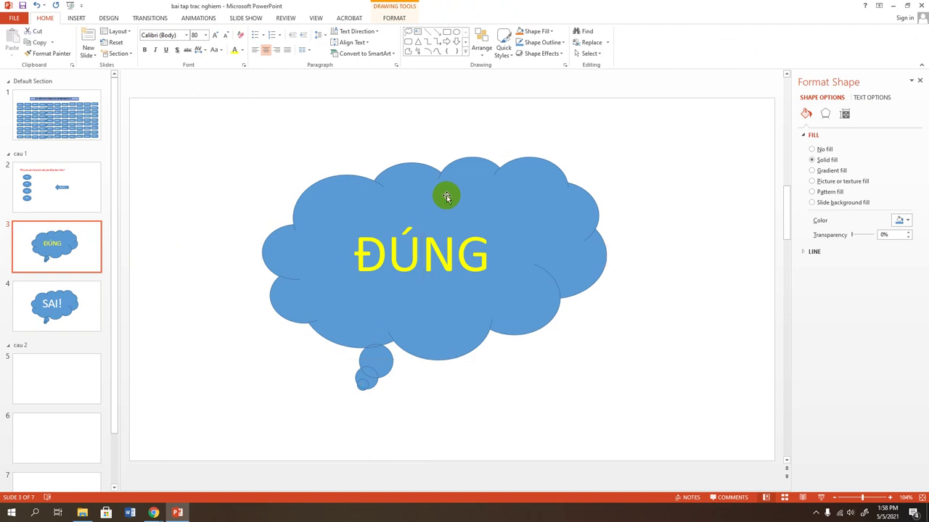
{"action": "mouse_move", "coordinate": [463, 204]}
{"action": "left_mouse_down"}
{"action": "mouse_move", "coordinate": [463, 224]}
{"action": "mouse_move", "coordinate": [467, 215]}
{"action": "left_mouse_up"}
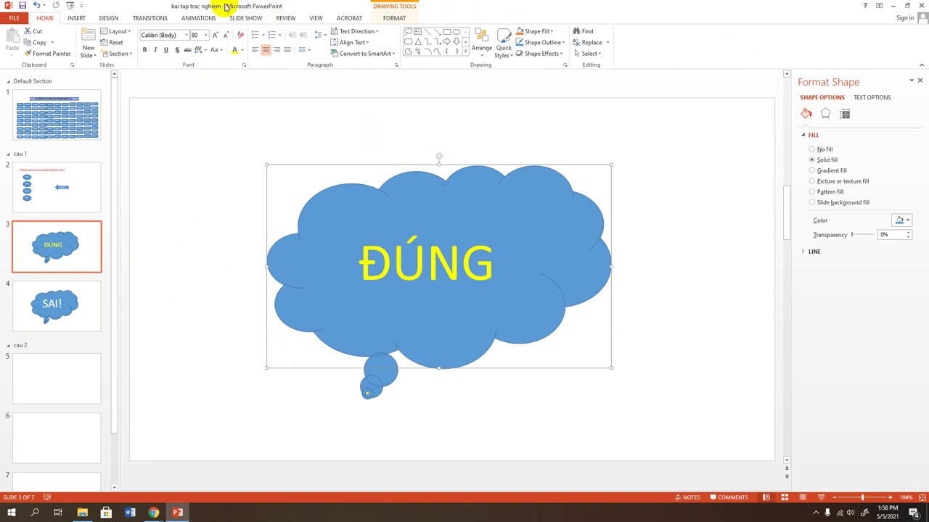
Step: Give the ĐÚNG cloud a Bounce animation and the SAI! cloud Grow & Turn
{"action": "left_click", "coordinate": [193, 18]}
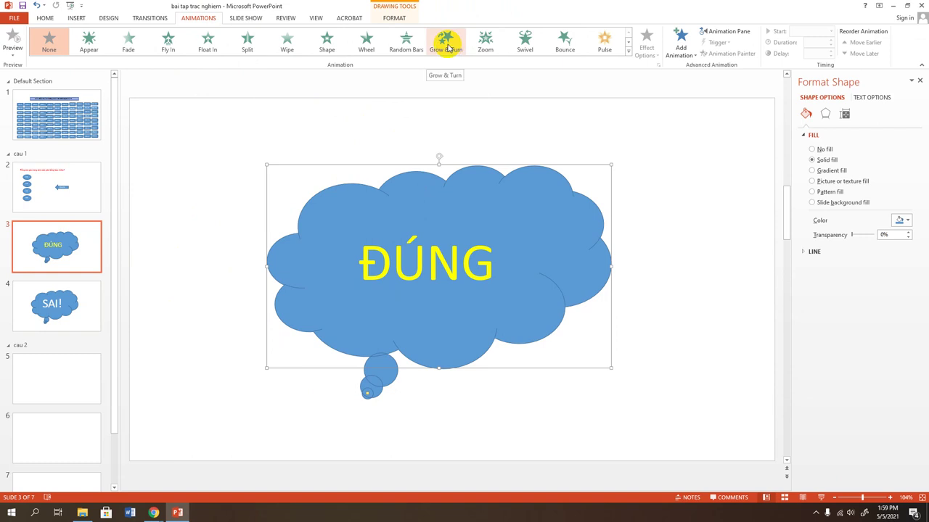
{"action": "left_click", "coordinate": [563, 44]}
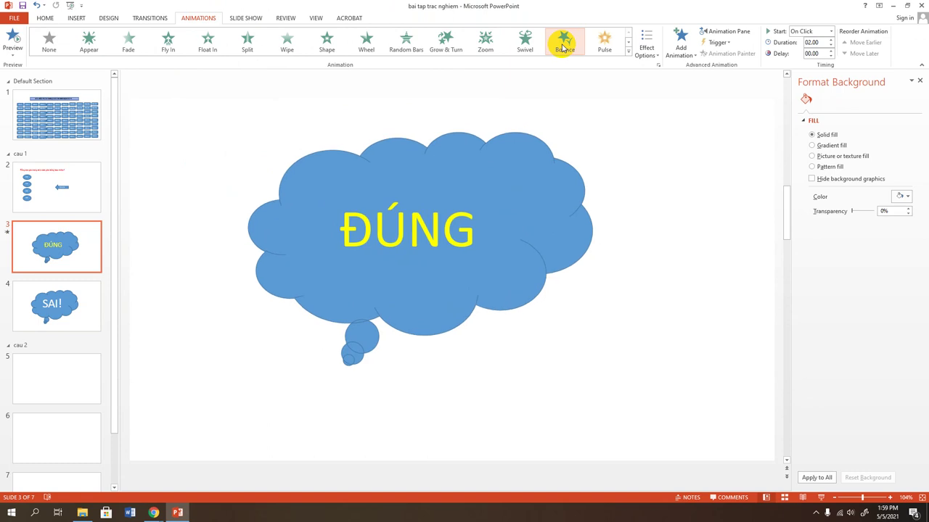
{"action": "left_click", "coordinate": [71, 308]}
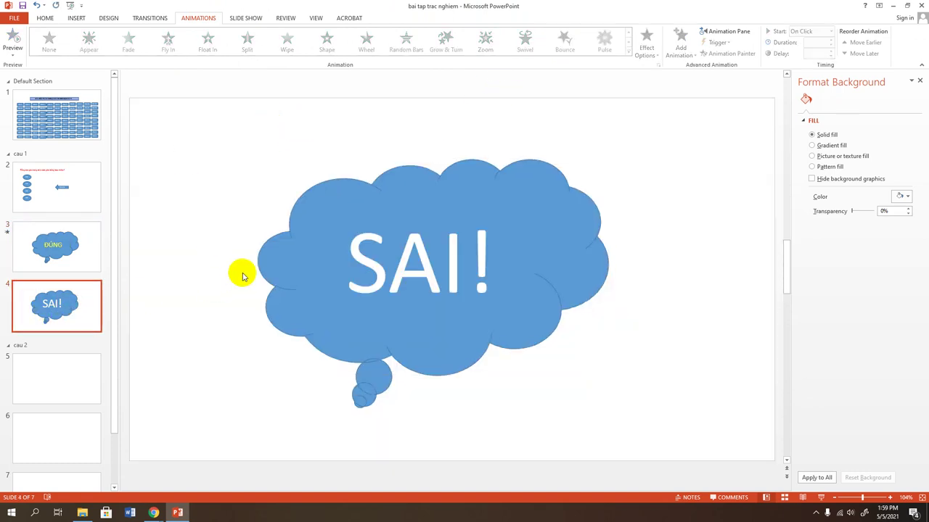
{"action": "left_click", "coordinate": [272, 260]}
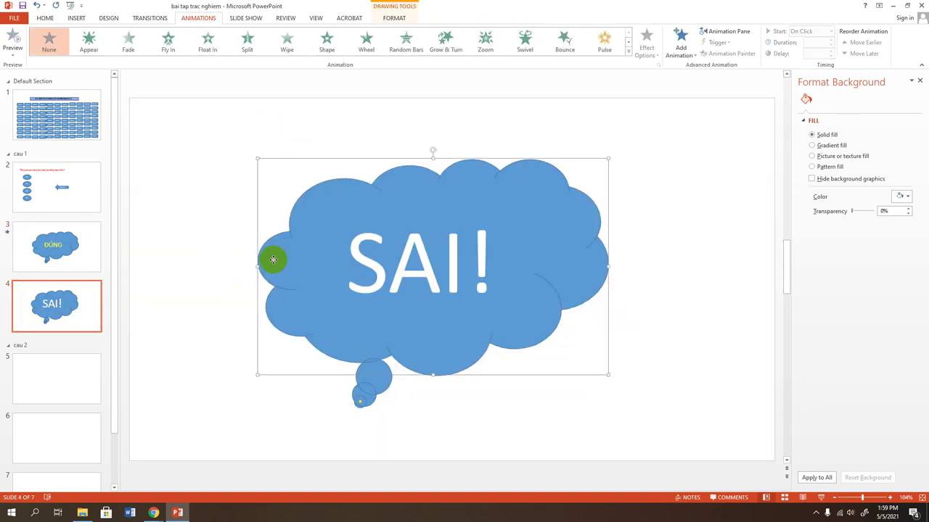
{"action": "left_click", "coordinate": [523, 45]}
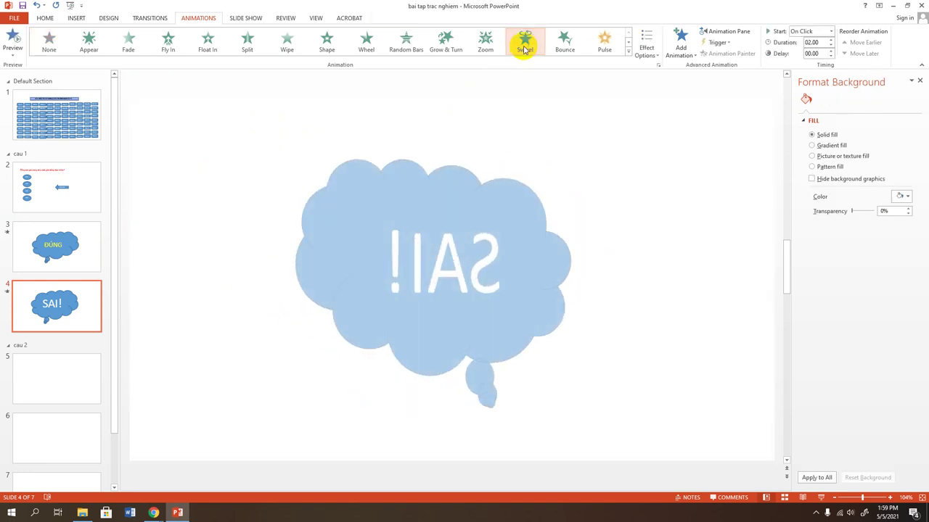
{"action": "left_click", "coordinate": [480, 46]}
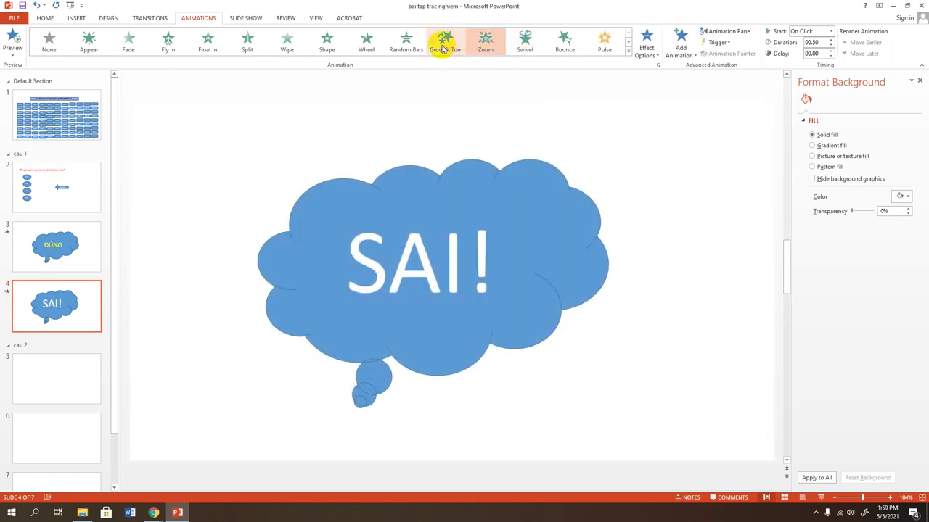
{"action": "left_click", "coordinate": [449, 45]}
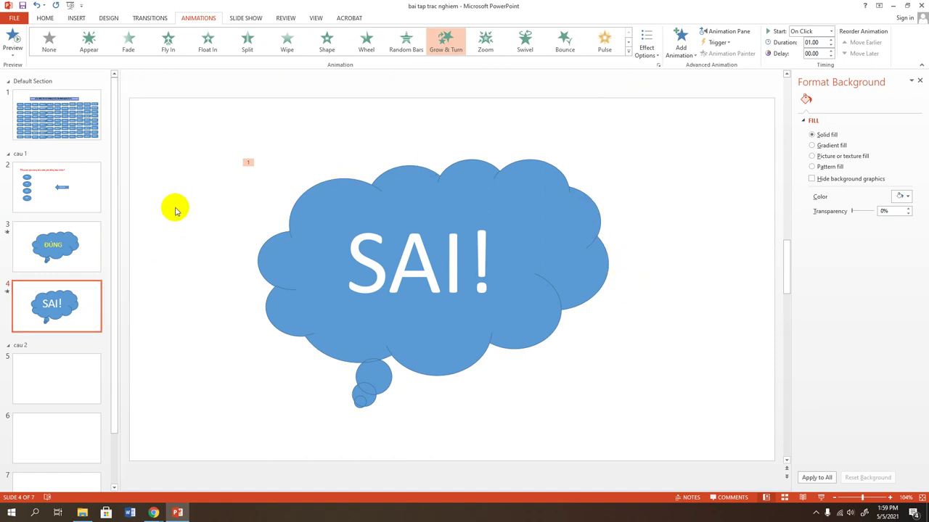
Step: Show the Animation Pane for slide 4's animations
{"action": "left_click", "coordinate": [64, 252]}
{"action": "left_click", "coordinate": [60, 303]}
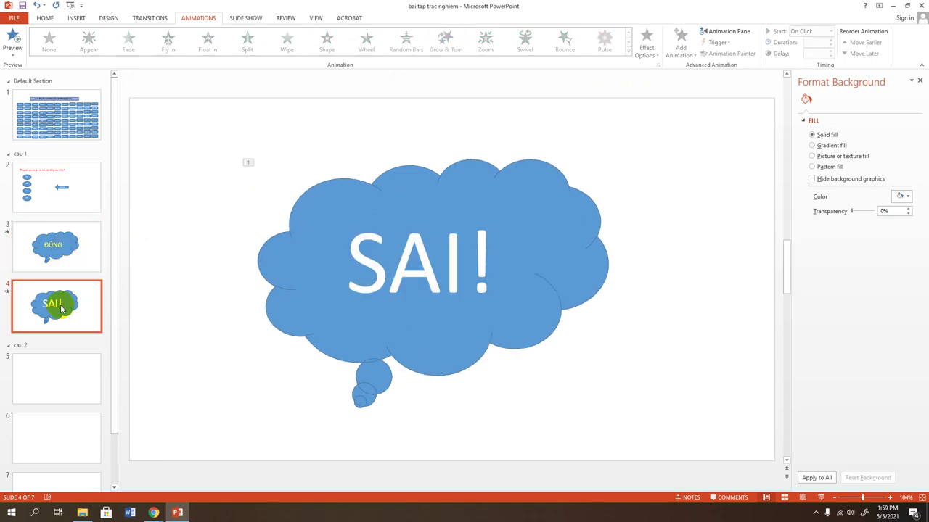
{"action": "left_click", "coordinate": [714, 31]}
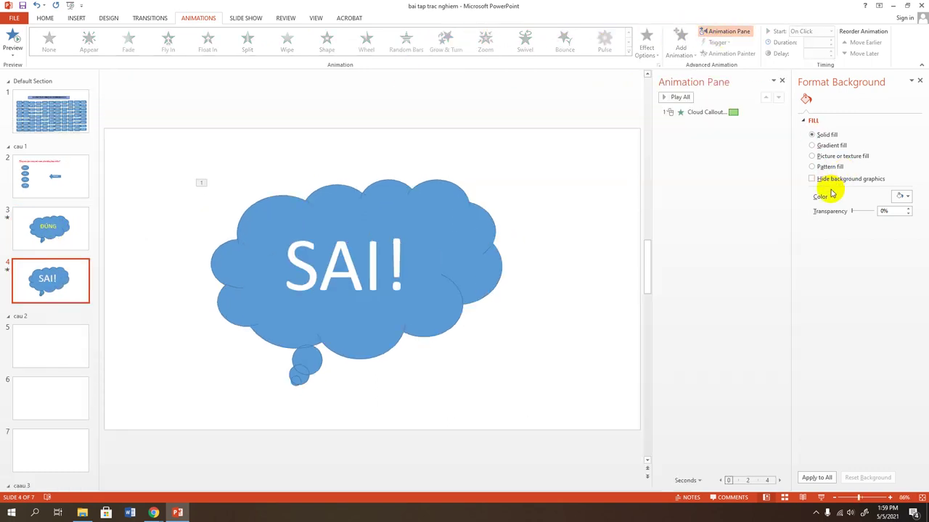
Step: Set the SAI! cloud's animation to 2.6 s and the ĐÚNG Bounce to 2.5 s
{"action": "left_click", "coordinate": [734, 112]}
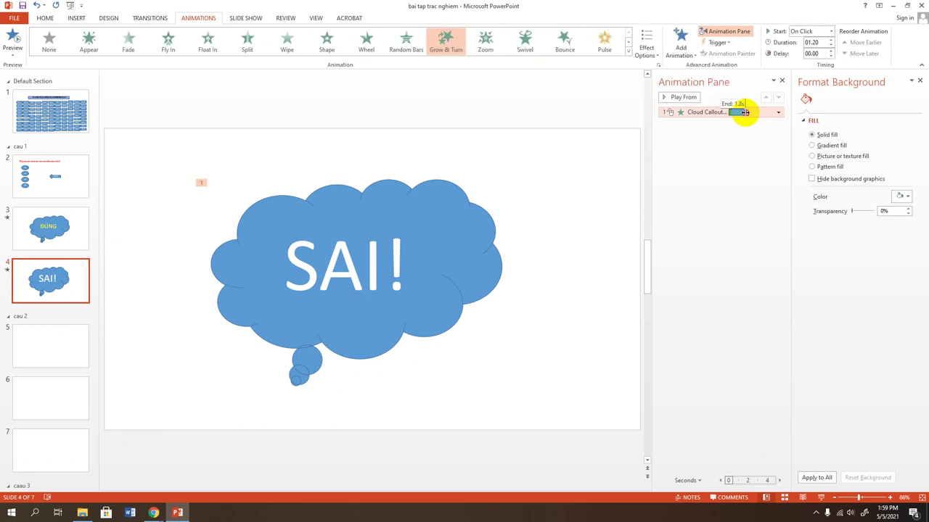
{"action": "left_click_drag", "start_coordinate": [752, 112], "coordinate": [753, 113]}
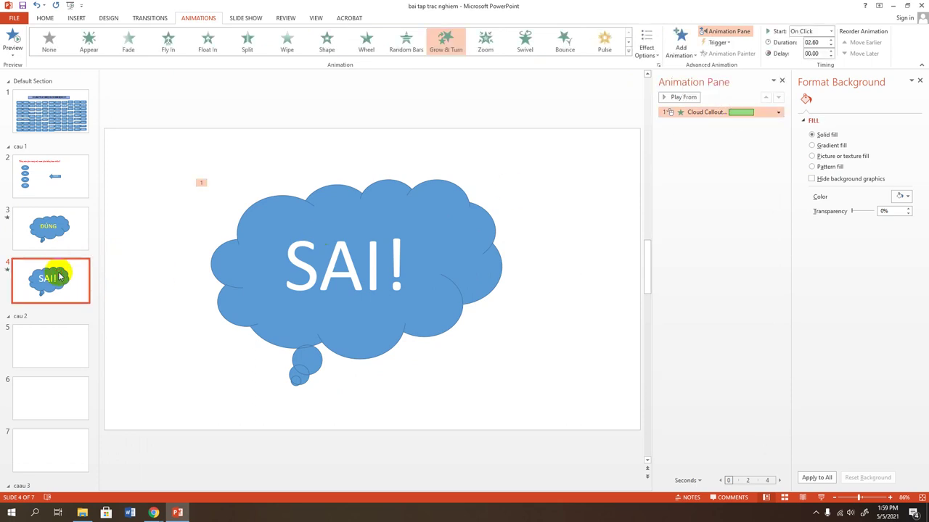
{"action": "left_click", "coordinate": [58, 234]}
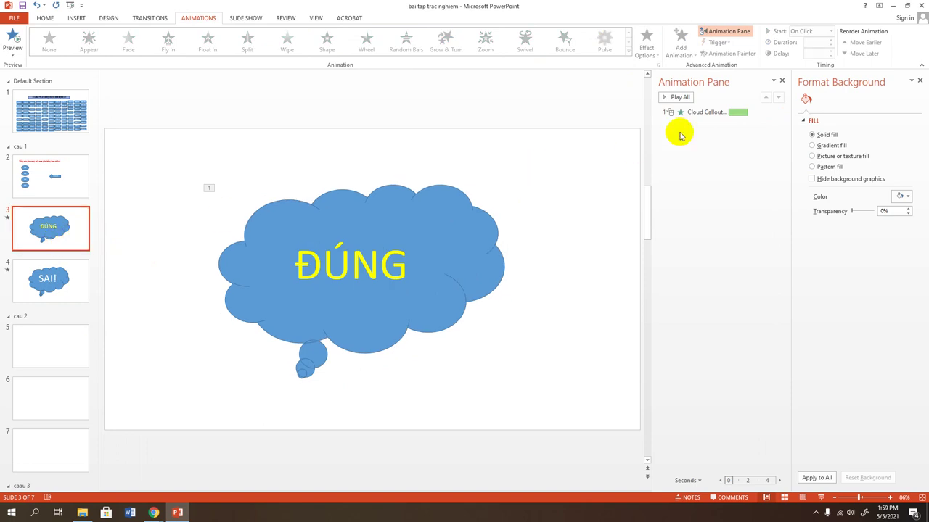
{"action": "left_click", "coordinate": [746, 112]}
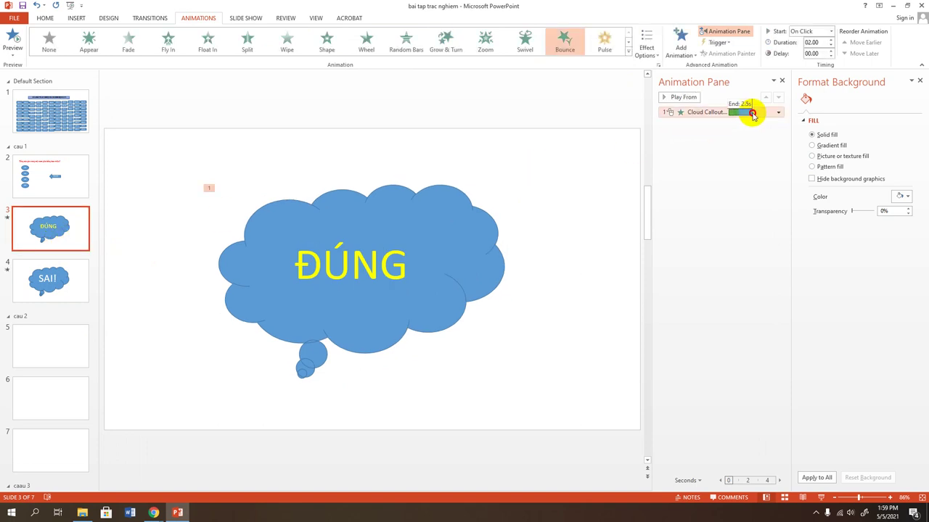
{"action": "left_click", "coordinate": [920, 81]}
Step: Draw a blue block arrow at slide 3's lower right, flipped to point left
{"action": "left_click", "coordinate": [52, 197]}
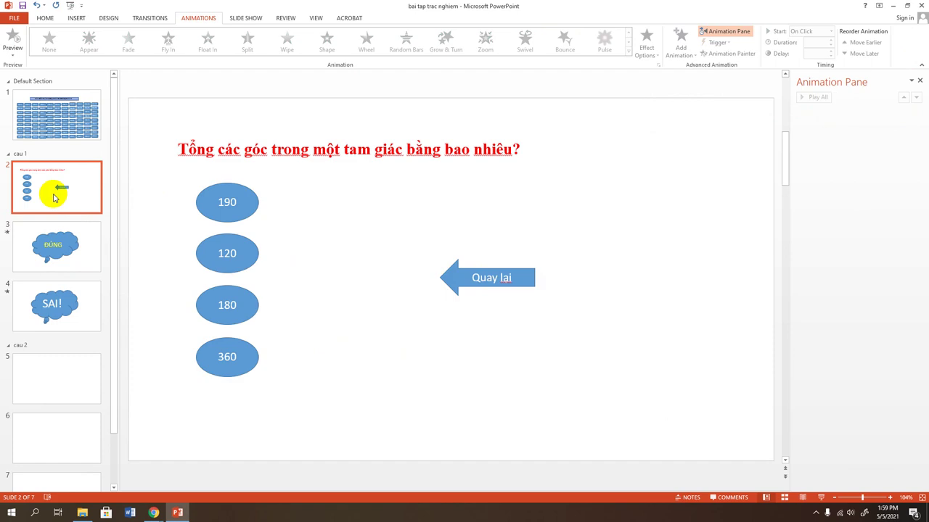
{"action": "left_click", "coordinate": [76, 262]}
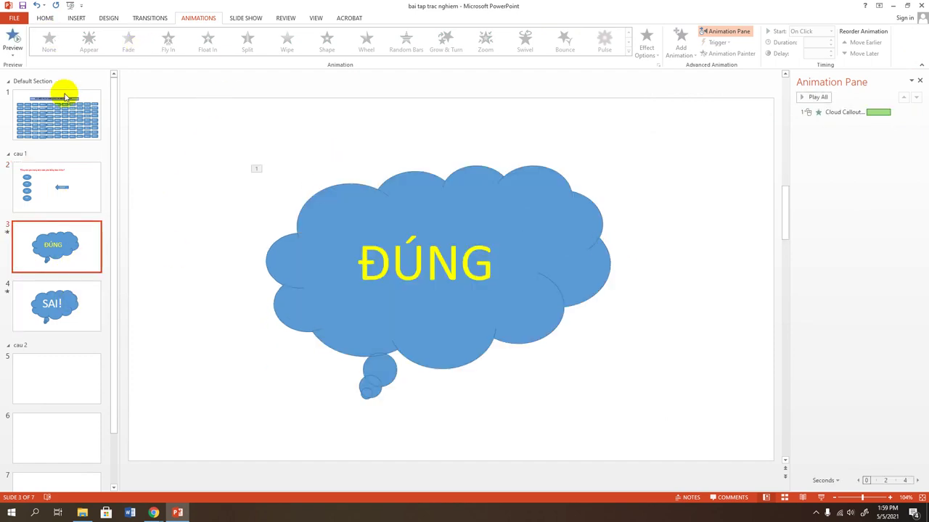
{"action": "left_click", "coordinate": [45, 18]}
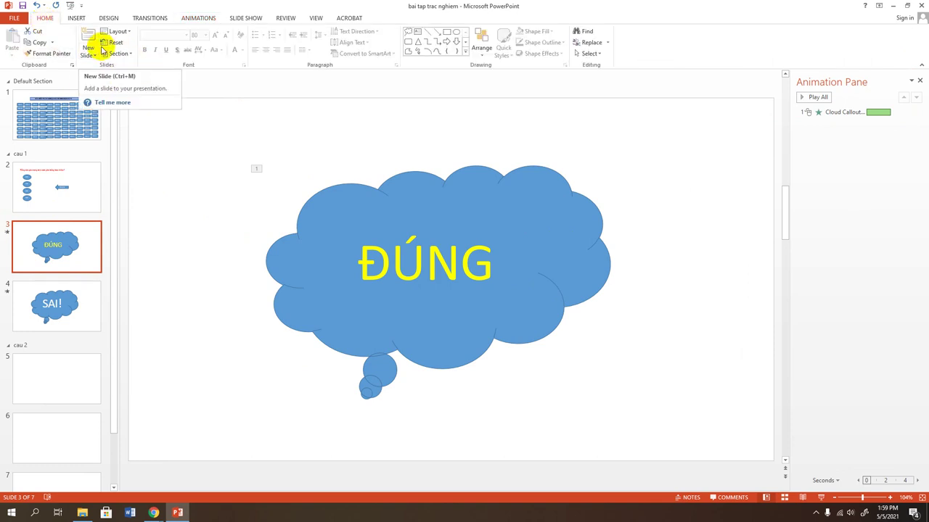
{"action": "left_click", "coordinate": [77, 18]}
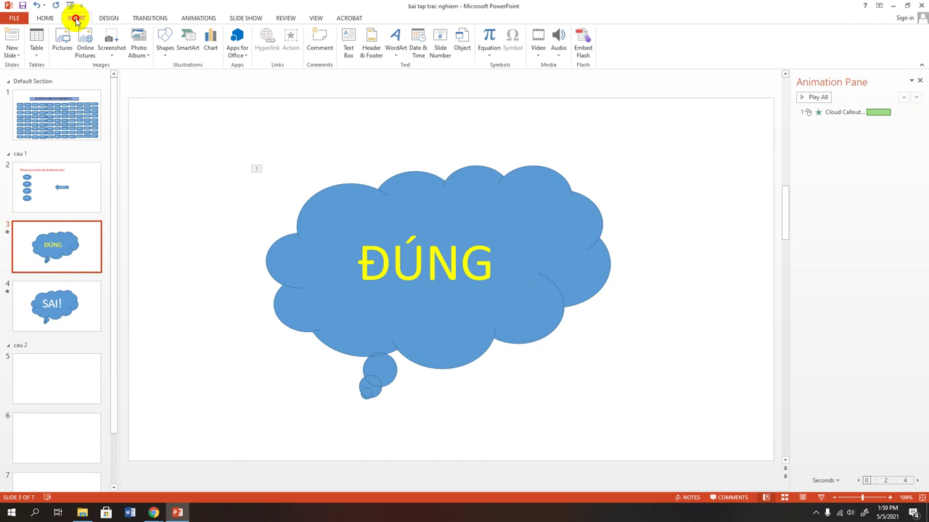
{"action": "left_click", "coordinate": [164, 45]}
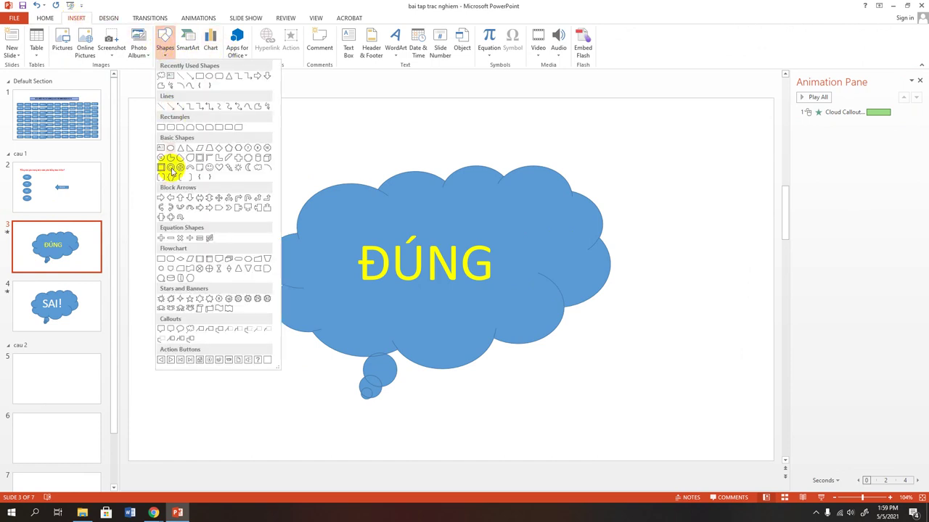
{"action": "left_click", "coordinate": [259, 78]}
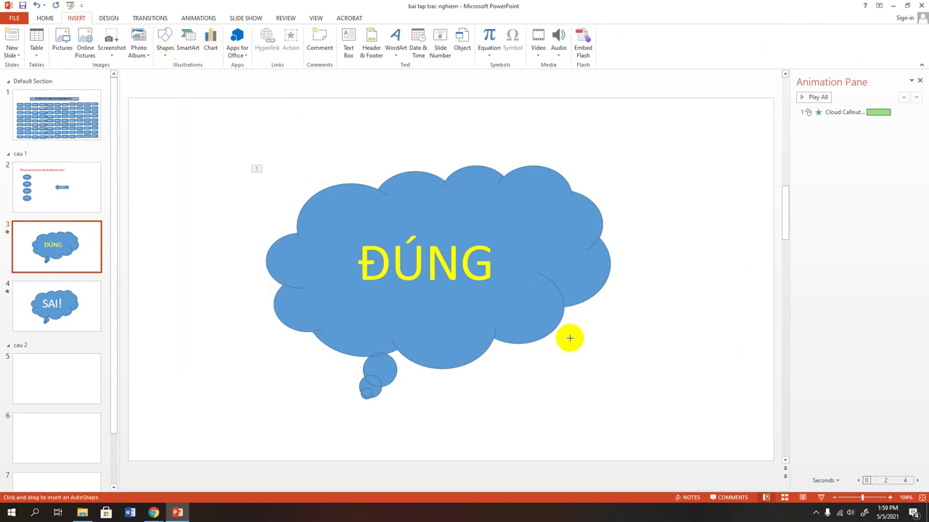
{"action": "mouse_move", "coordinate": [722, 369]}
{"action": "left_mouse_down"}
{"action": "mouse_move", "coordinate": [592, 398]}
{"action": "mouse_move", "coordinate": [609, 429]}
{"action": "left_mouse_up"}
{"action": "mouse_move", "coordinate": [717, 398]}
{"action": "left_mouse_down"}
{"action": "mouse_move", "coordinate": [521, 401]}
{"action": "mouse_move", "coordinate": [640, 343]}
{"action": "mouse_move", "coordinate": [648, 383]}
{"action": "left_mouse_up"}
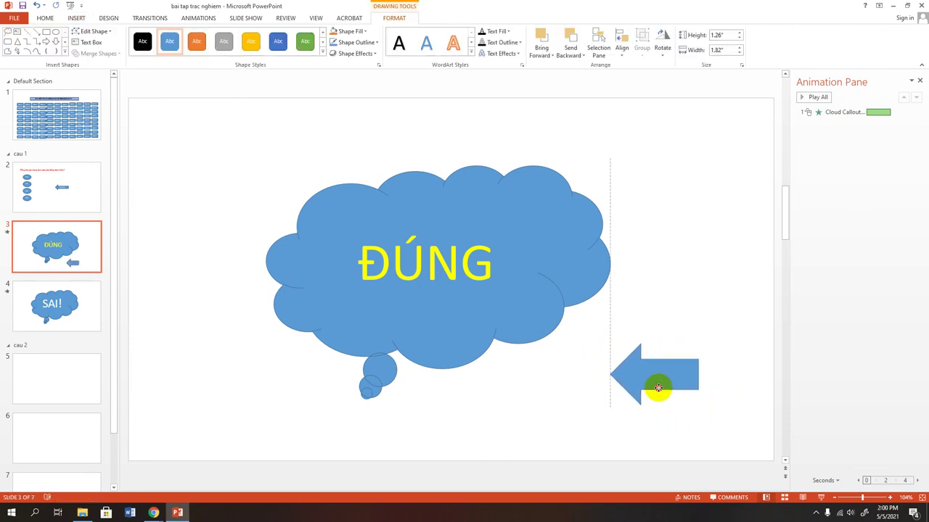
Step: Label the arrow 'Quay lai' and widen it to 2.3 inches
{"action": "right_click", "coordinate": [647, 385]}
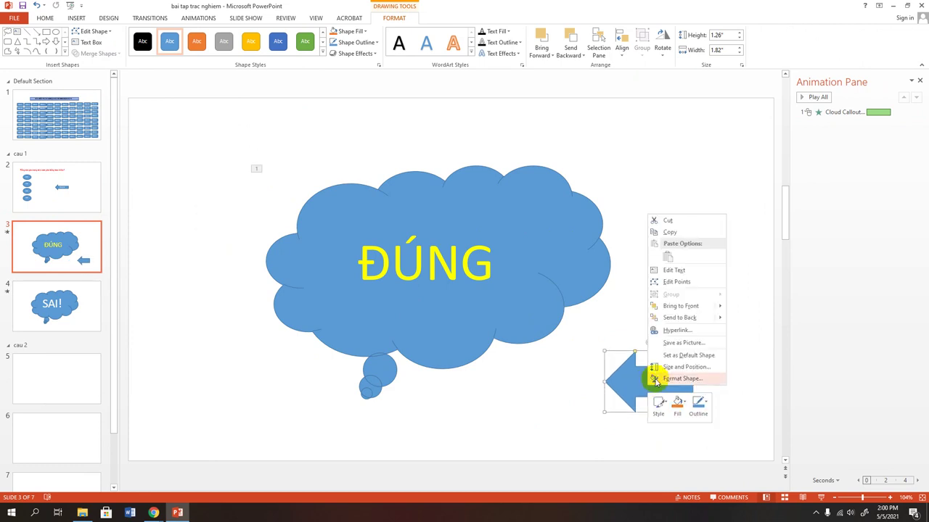
{"action": "left_click", "coordinate": [672, 272]}
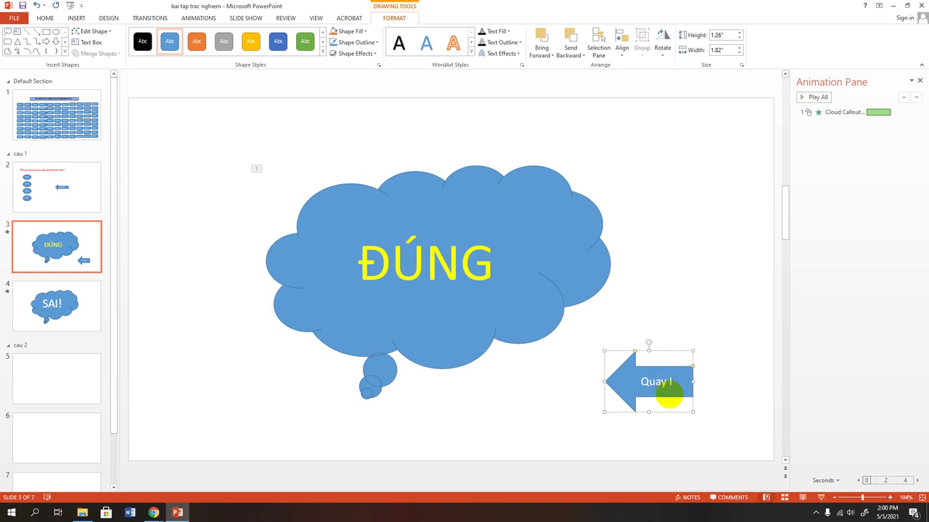
{"action": "type", "text": "Quay lại"}
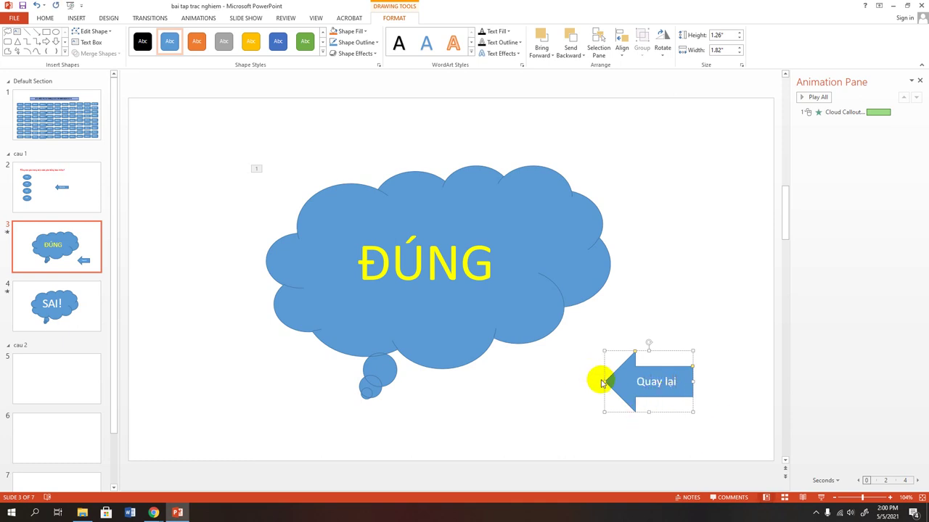
{"action": "left_click_drag", "start_coordinate": [603, 382], "coordinate": [585, 383]}
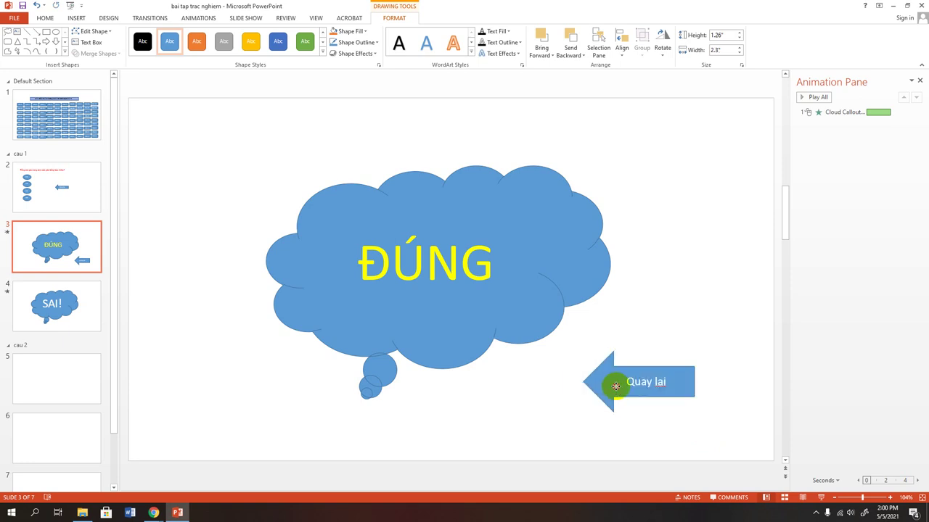
Step: Copy the Quay lai arrow from slide 3 and paste it onto the SAI! slide 4
{"action": "right_click", "coordinate": [616, 387]}
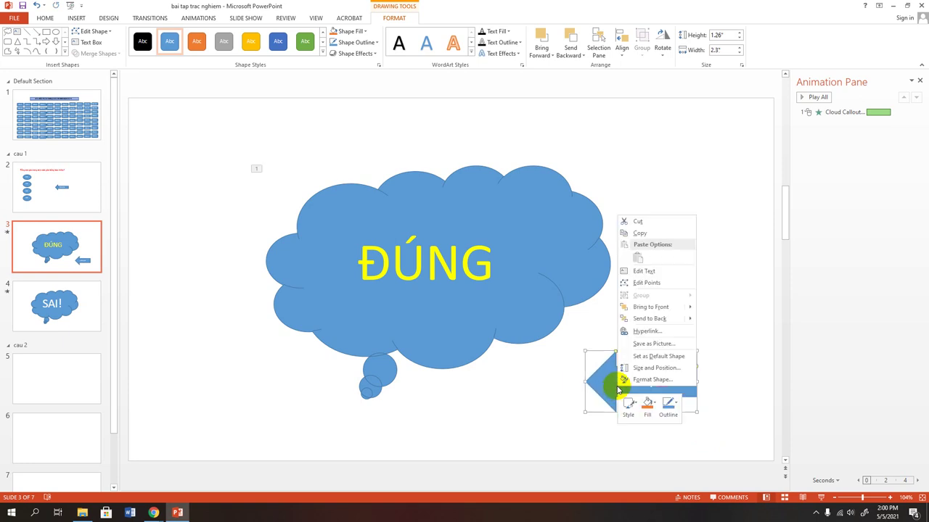
{"action": "left_click", "coordinate": [639, 233]}
{"action": "left_click", "coordinate": [50, 312]}
{"action": "right_click", "coordinate": [648, 339]}
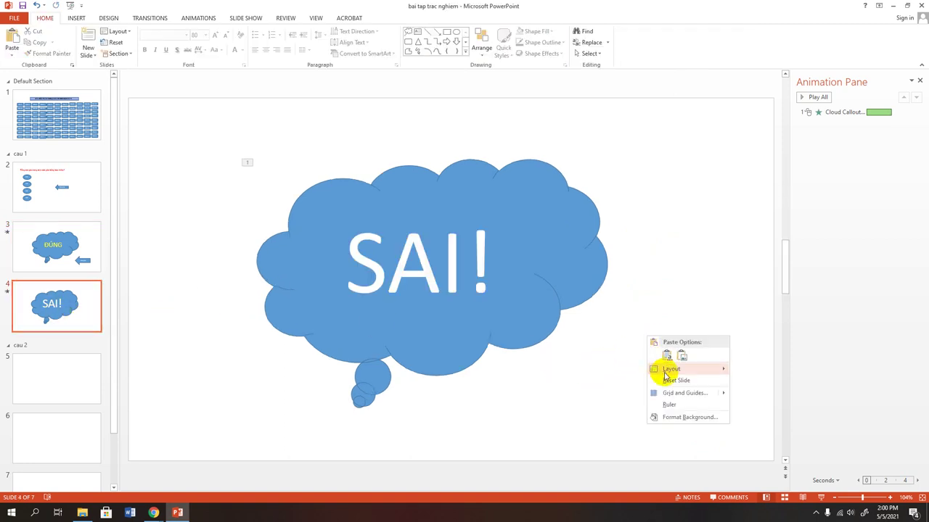
{"action": "left_click", "coordinate": [651, 305]}
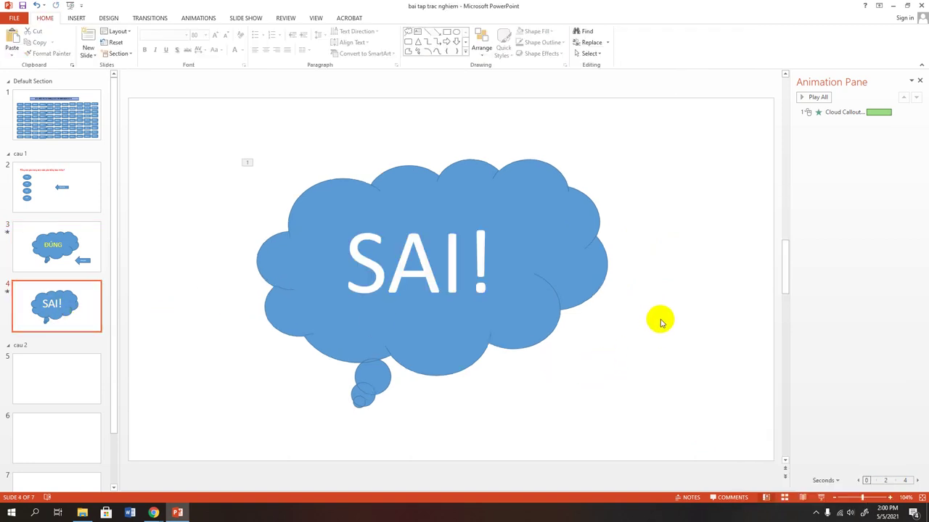
{"action": "key", "text": "ctrl+v"}
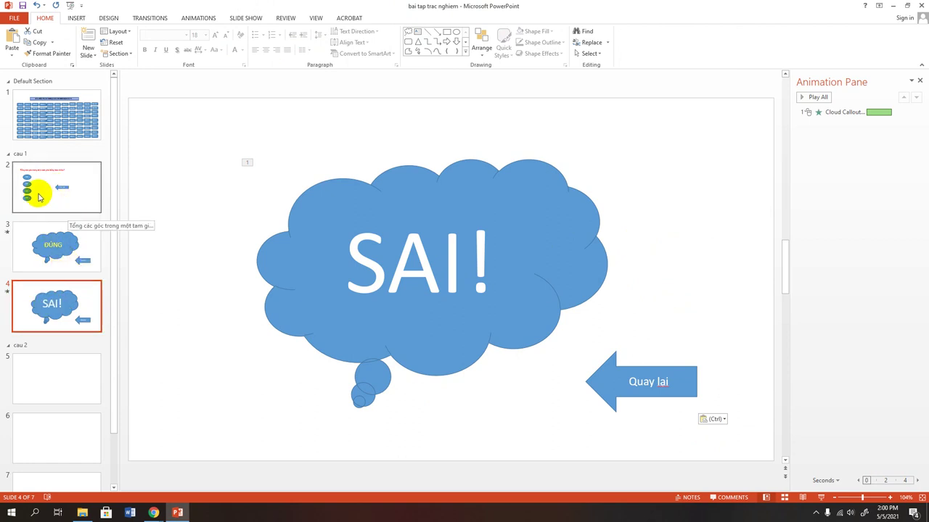
{"action": "left_click", "coordinate": [21, 106]}
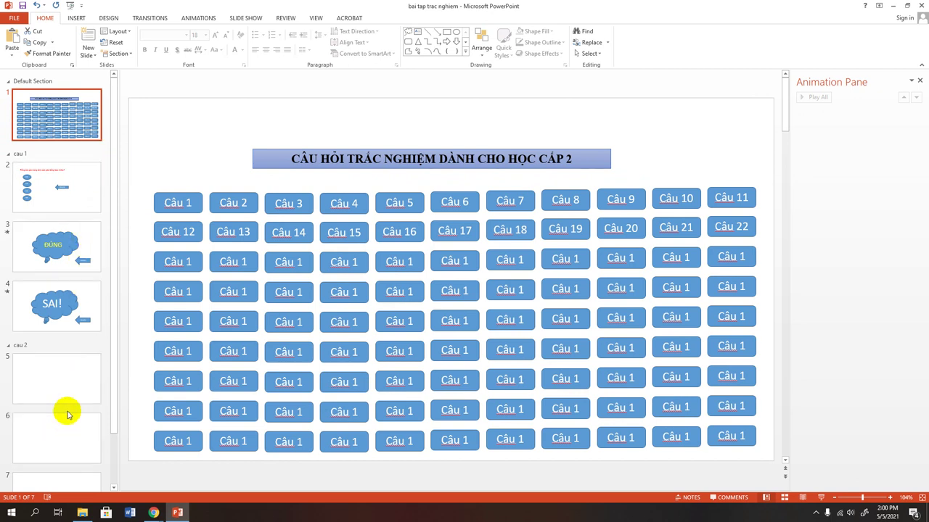
Step: Hide slides 2, 3 and 4 from the slide show with Hide Slide
{"action": "left_click", "coordinate": [90, 189]}
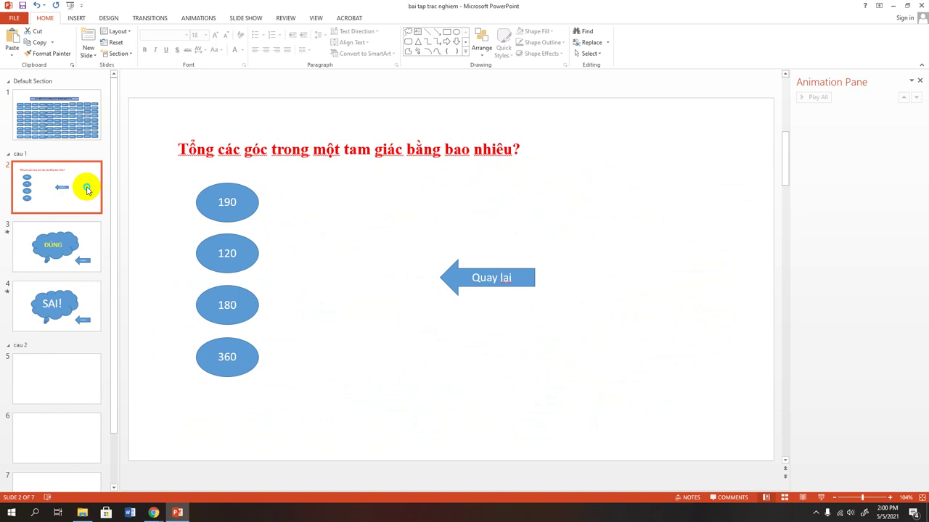
{"action": "right_click", "coordinate": [88, 190]}
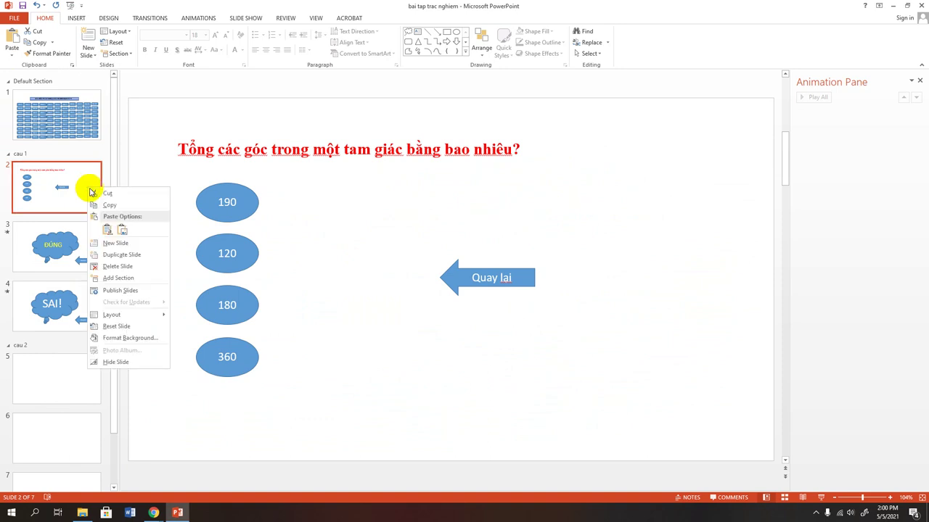
{"action": "left_click", "coordinate": [112, 362]}
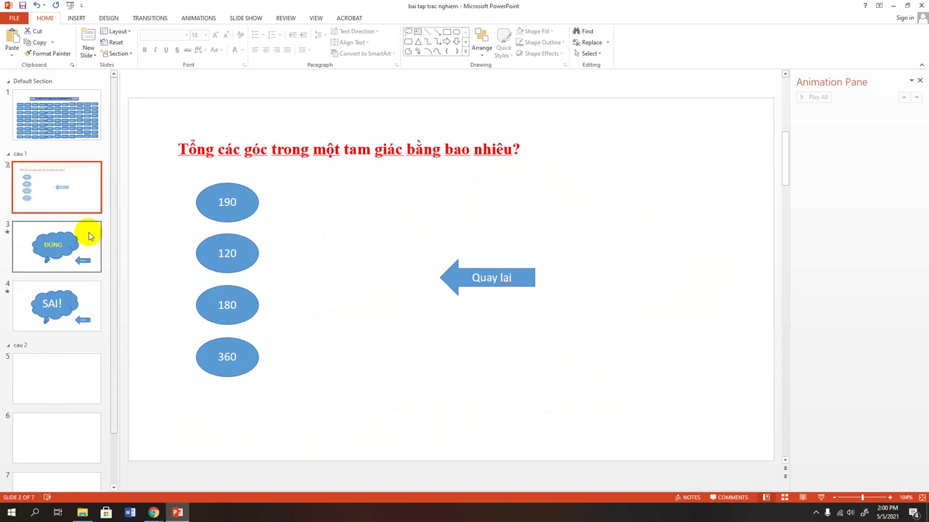
{"action": "right_click", "coordinate": [90, 236]}
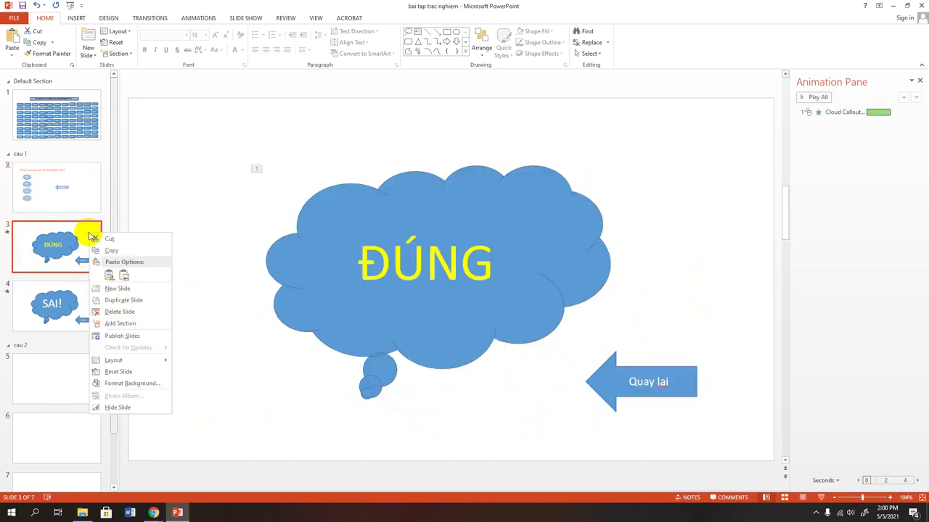
{"action": "left_click", "coordinate": [114, 408]}
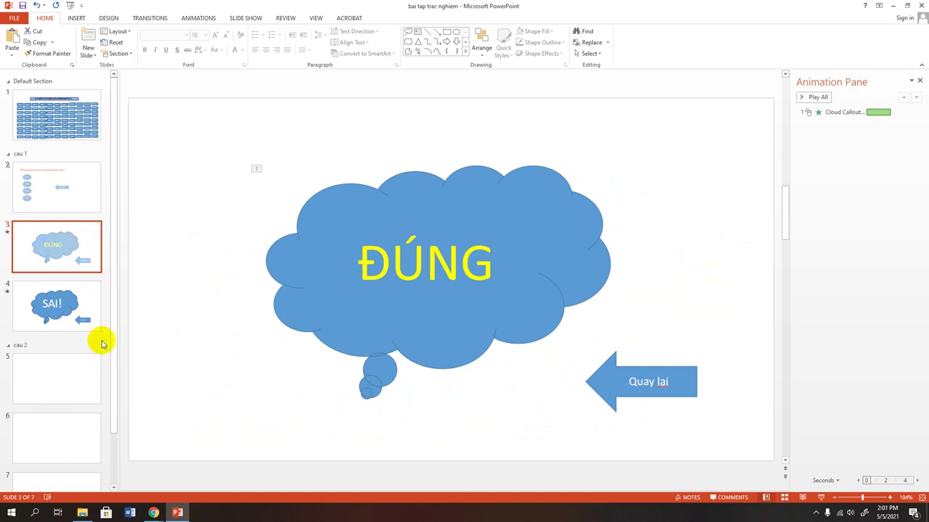
{"action": "left_click", "coordinate": [91, 302]}
{"action": "right_click", "coordinate": [94, 306]}
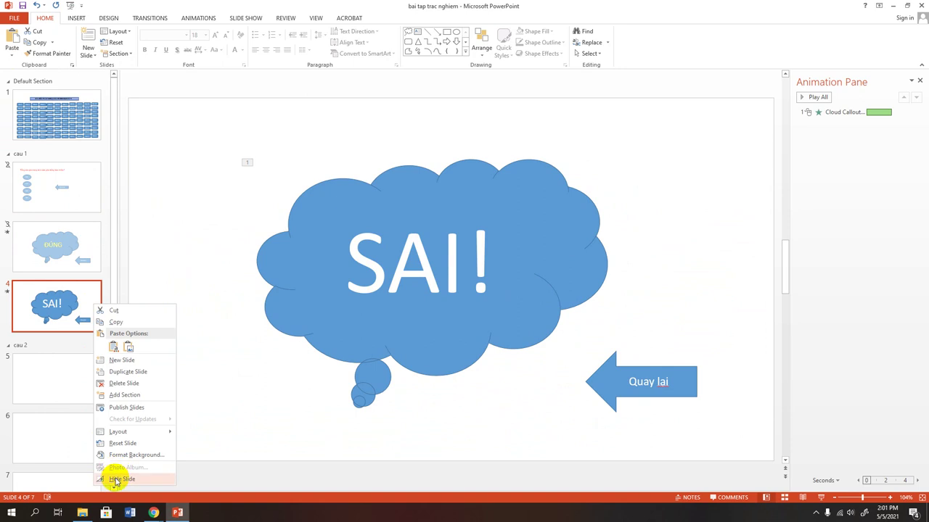
{"action": "left_click", "coordinate": [116, 480]}
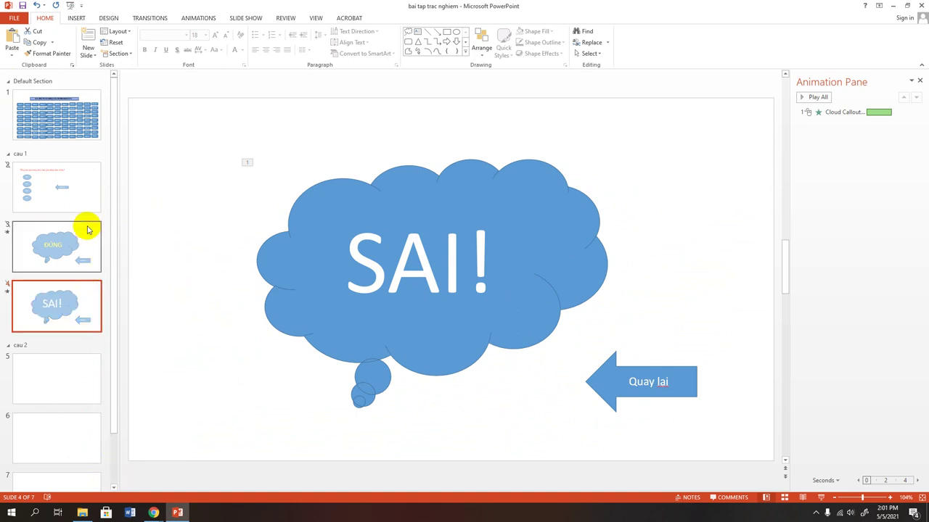
{"action": "left_click", "coordinate": [148, 198]}
Step: Hyperlink the Câu 1 button on slide 1 to slide 2, the triangle angle-sum question
{"action": "left_click", "coordinate": [56, 115]}
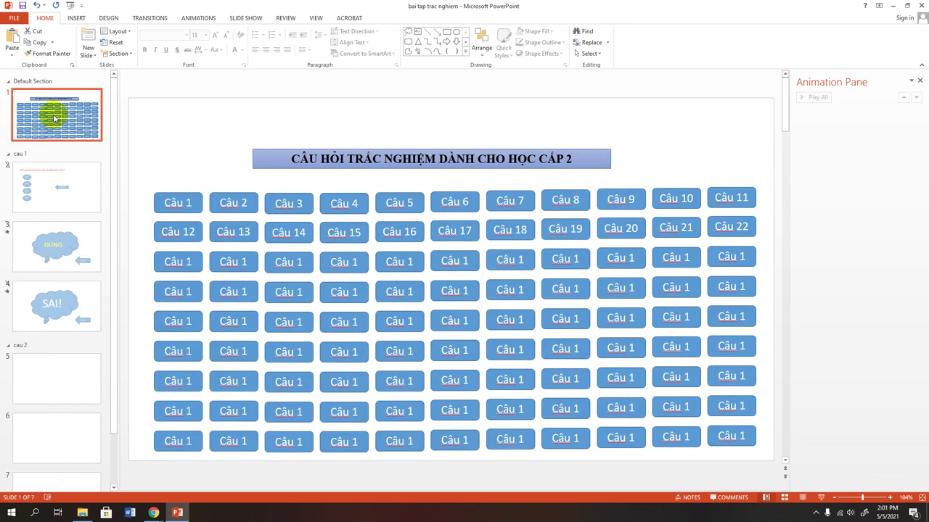
{"action": "left_click", "coordinate": [193, 200]}
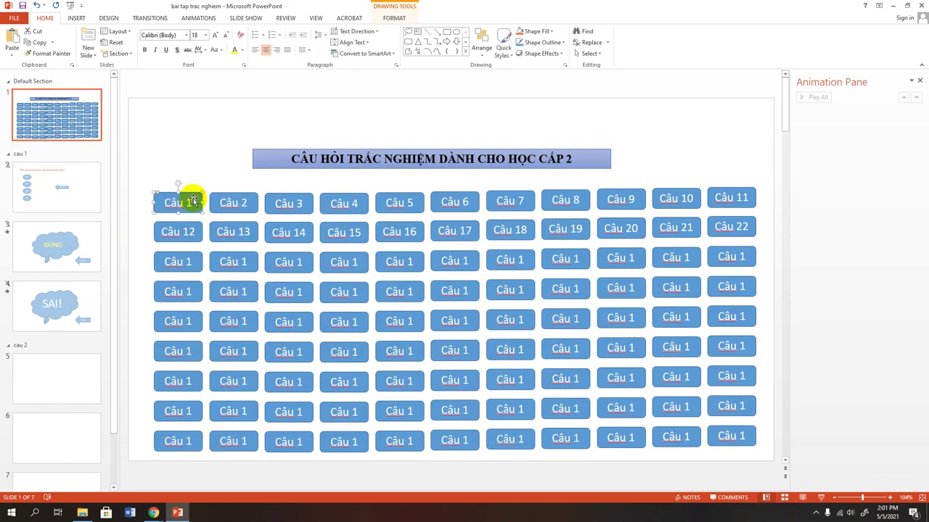
{"action": "right_click", "coordinate": [194, 202]}
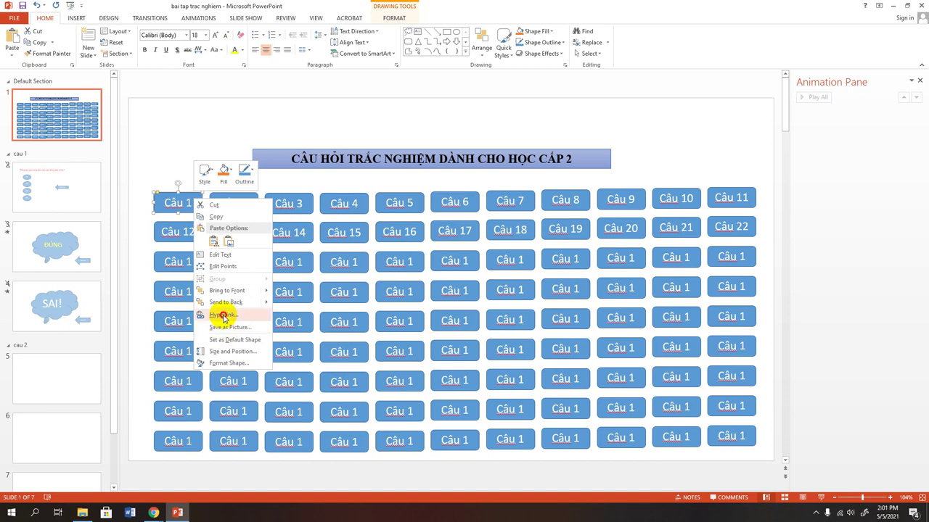
{"action": "left_click", "coordinate": [223, 315]}
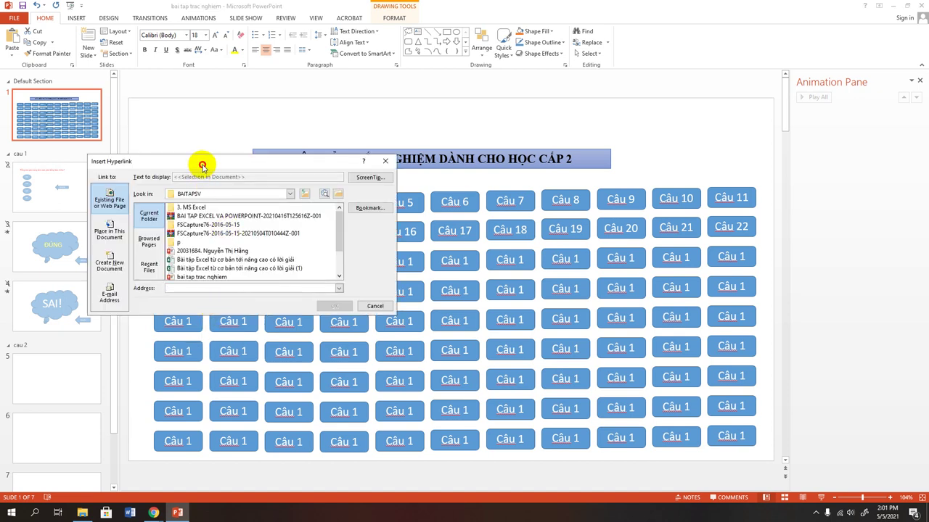
{"action": "left_click_drag", "start_coordinate": [201, 161], "coordinate": [384, 104]}
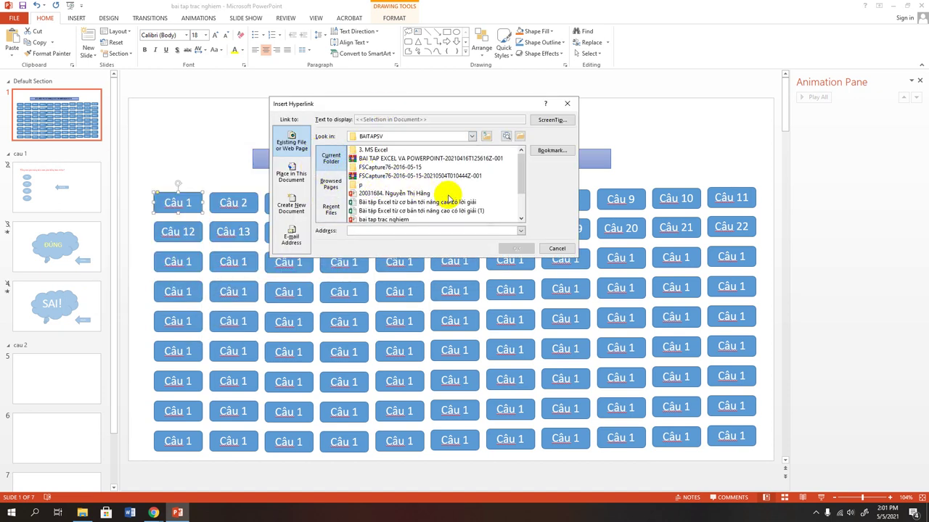
{"action": "left_click", "coordinate": [519, 207]}
{"action": "left_click_drag", "start_coordinate": [519, 206], "coordinate": [518, 161]}
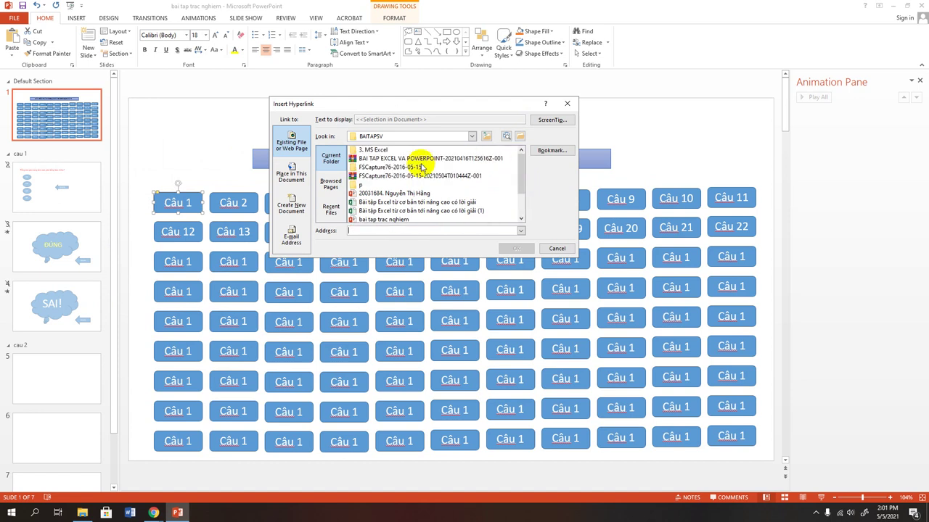
{"action": "left_click", "coordinate": [293, 182]}
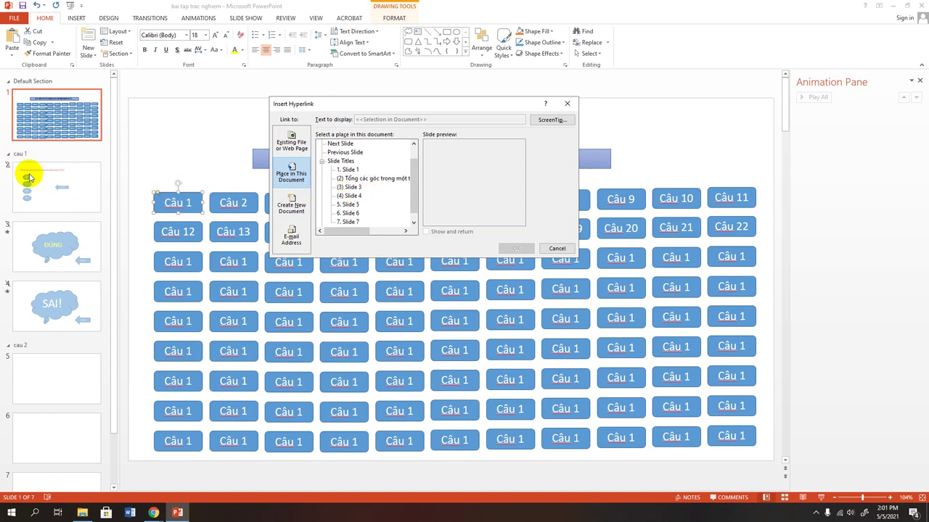
{"action": "left_click", "coordinate": [346, 179]}
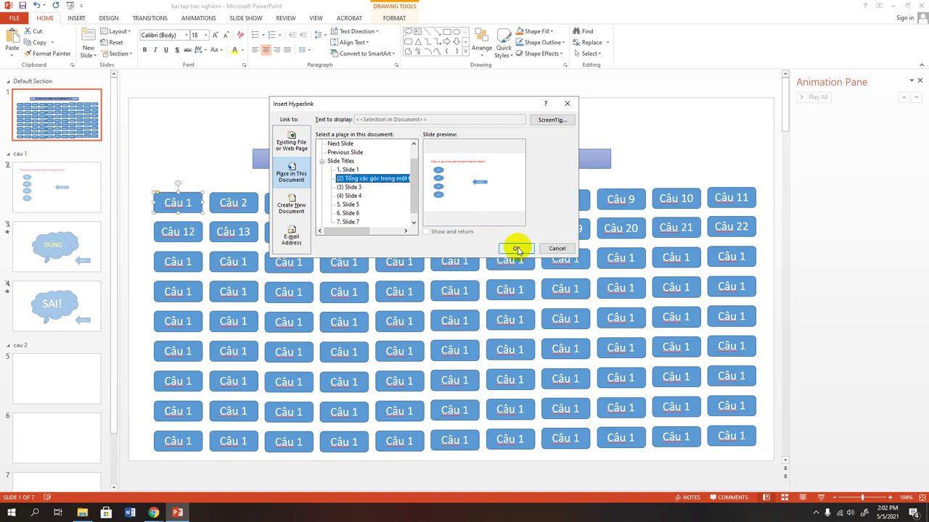
{"action": "left_click", "coordinate": [516, 249]}
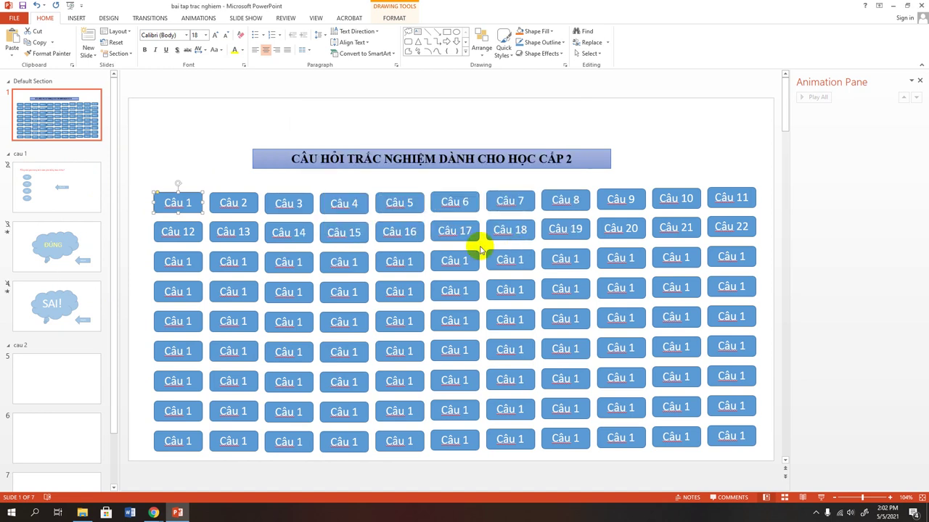
Step: Hyperlink slide 2's Quay lai arrow to Slide 1 under Place in This Document
{"action": "left_click", "coordinate": [63, 187]}
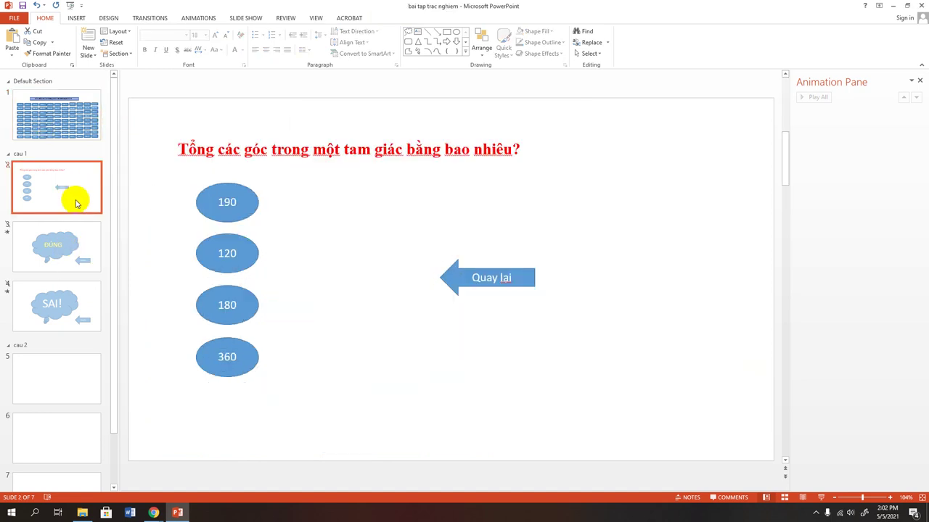
{"action": "left_click", "coordinate": [458, 278]}
{"action": "right_click", "coordinate": [458, 279]}
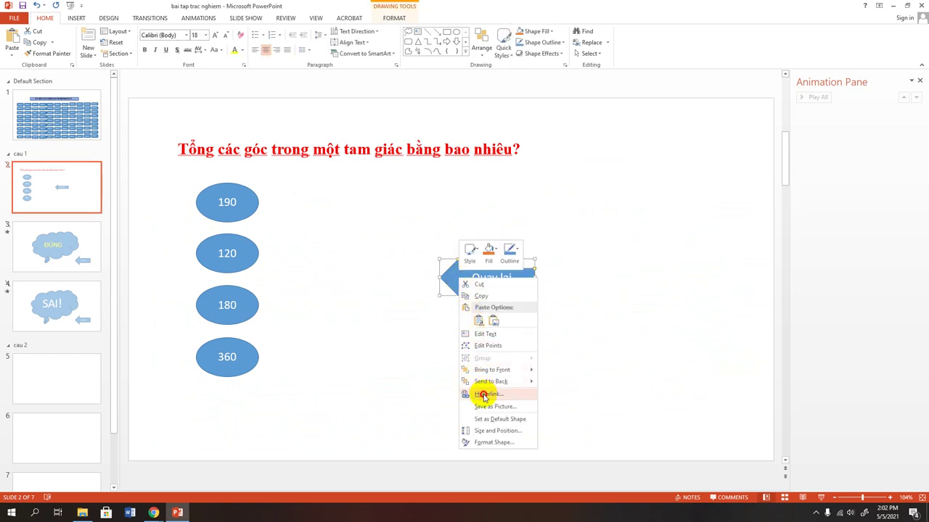
{"action": "left_click", "coordinate": [484, 394]}
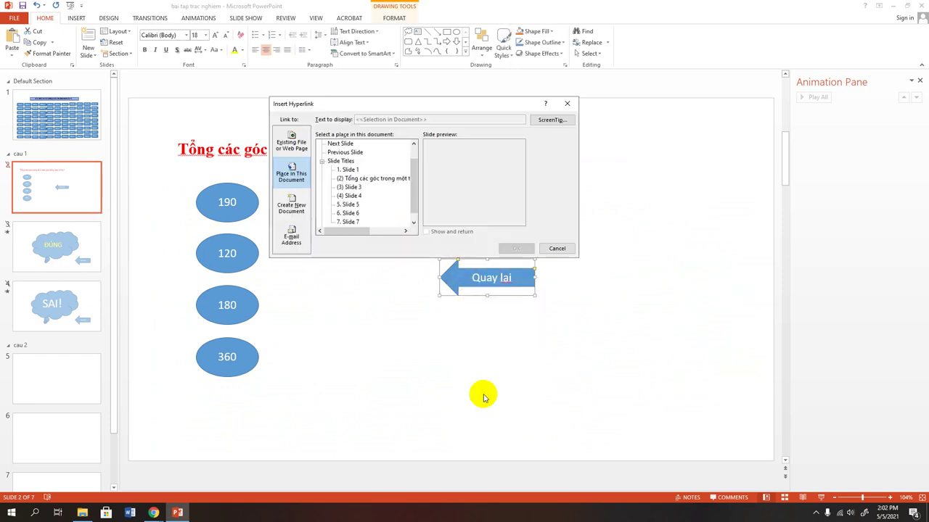
{"action": "left_click", "coordinate": [350, 169]}
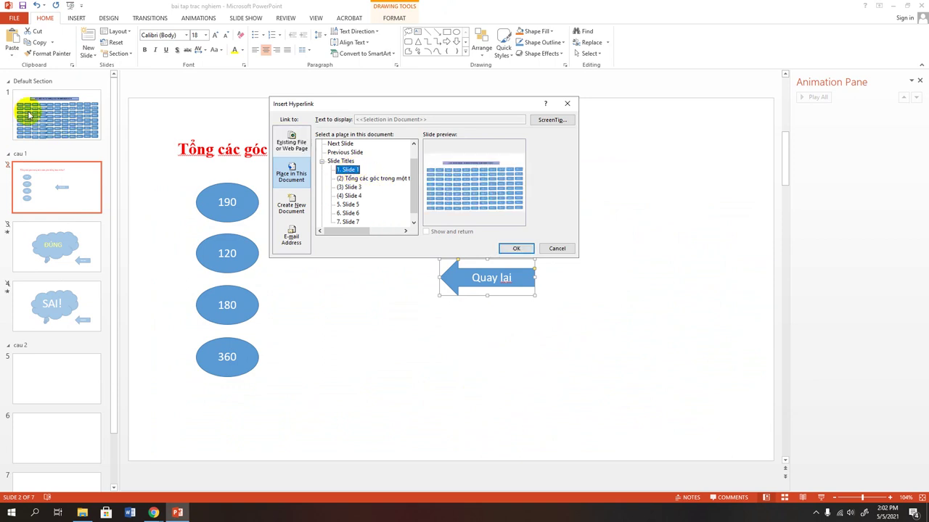
{"action": "left_click", "coordinate": [509, 247]}
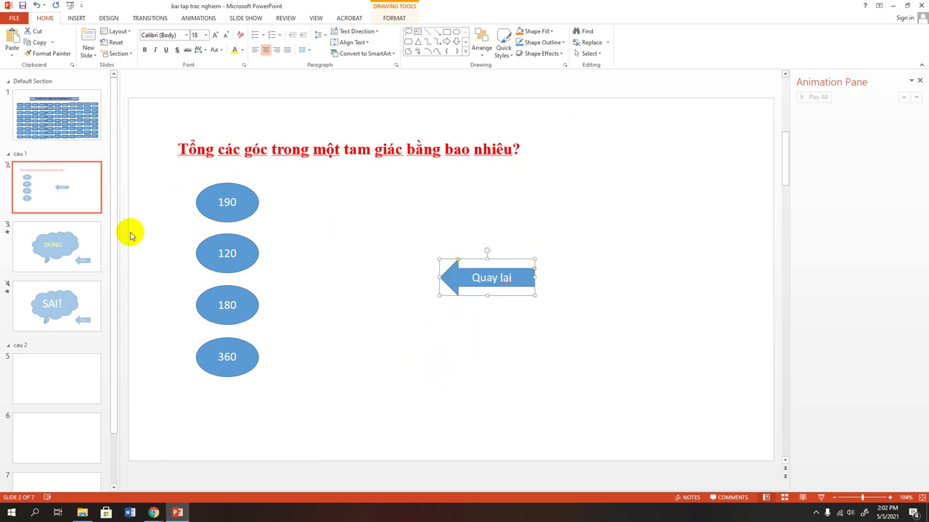
Step: Hyperlink the 190 and 120 answer ovals to the SAI! slide (slide 4)
{"action": "left_click", "coordinate": [376, 375]}
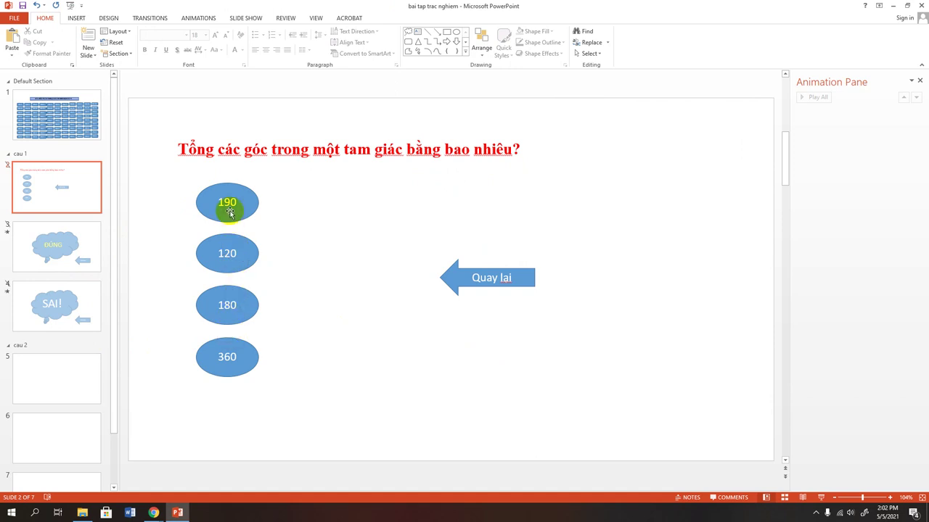
{"action": "left_click", "coordinate": [239, 213]}
{"action": "right_click", "coordinate": [239, 213]}
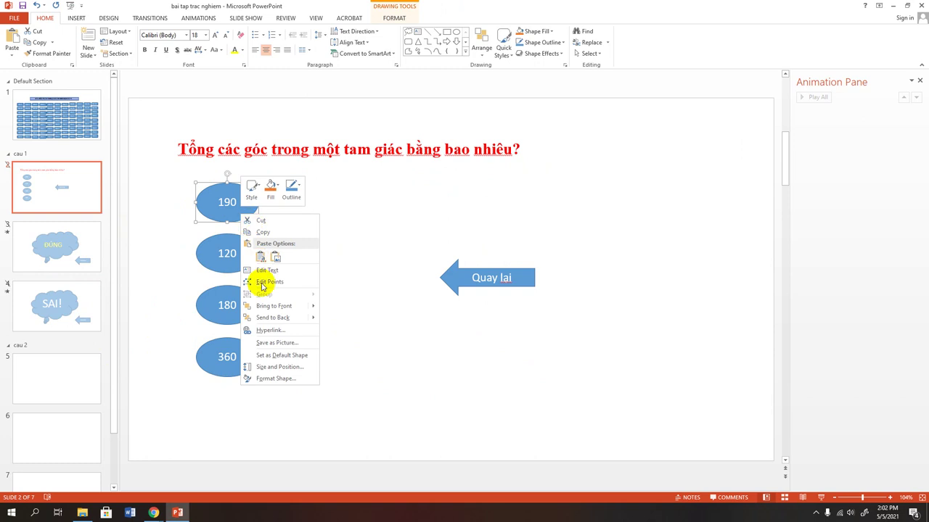
{"action": "left_click", "coordinate": [266, 331]}
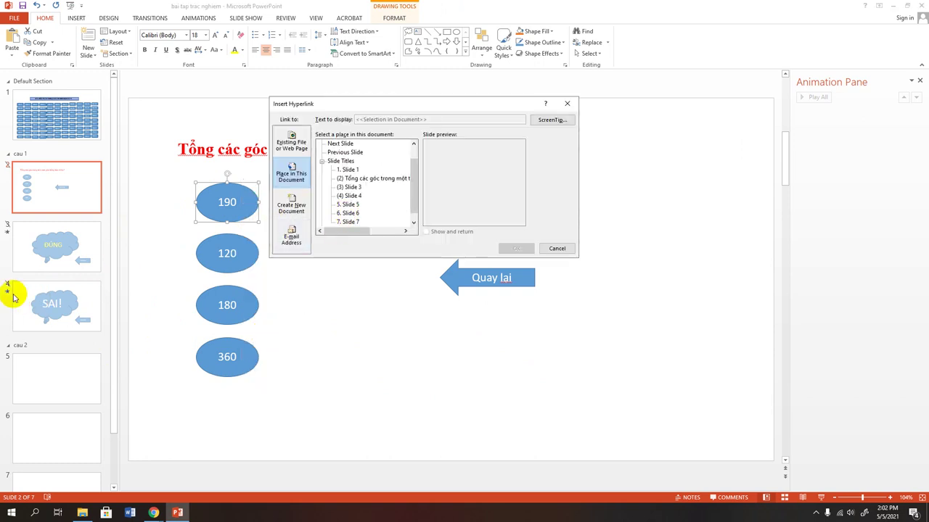
{"action": "left_click", "coordinate": [350, 196]}
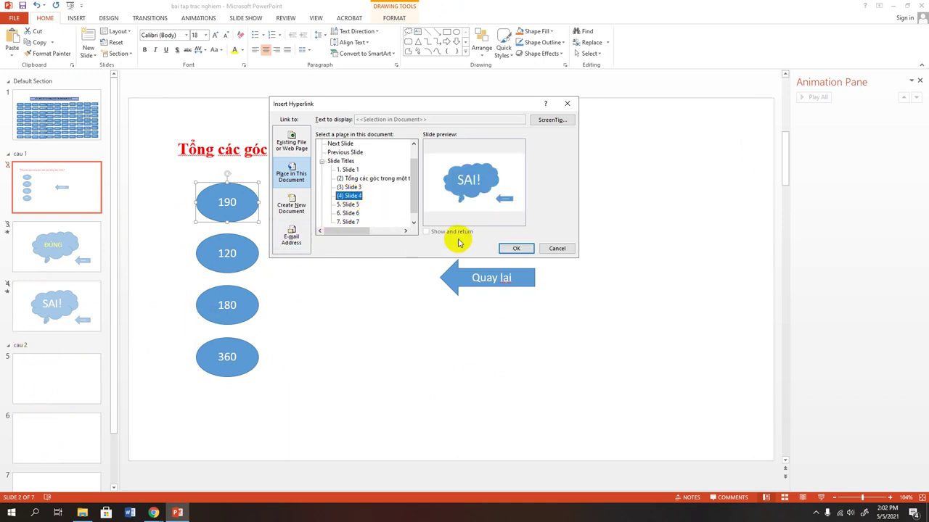
{"action": "left_click", "coordinate": [508, 250]}
{"action": "left_click", "coordinate": [241, 264]}
{"action": "right_click", "coordinate": [241, 267]}
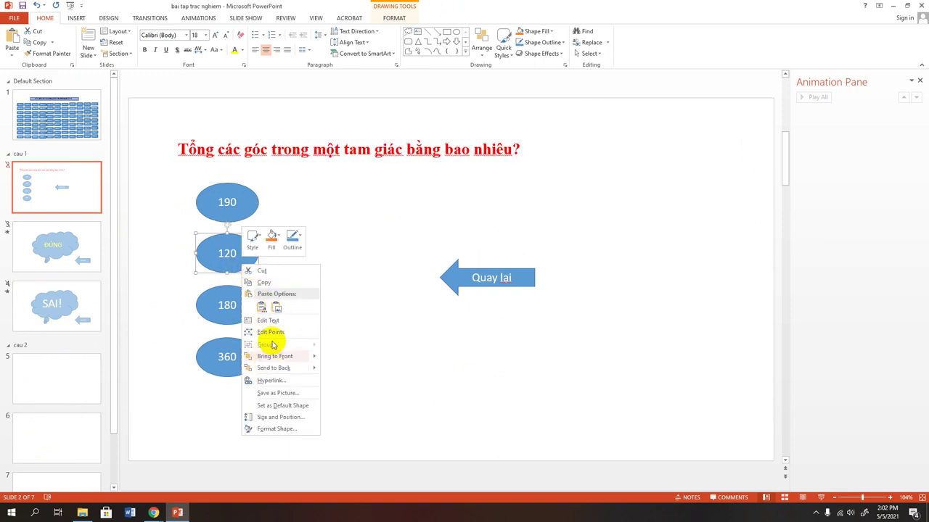
{"action": "left_click", "coordinate": [270, 380]}
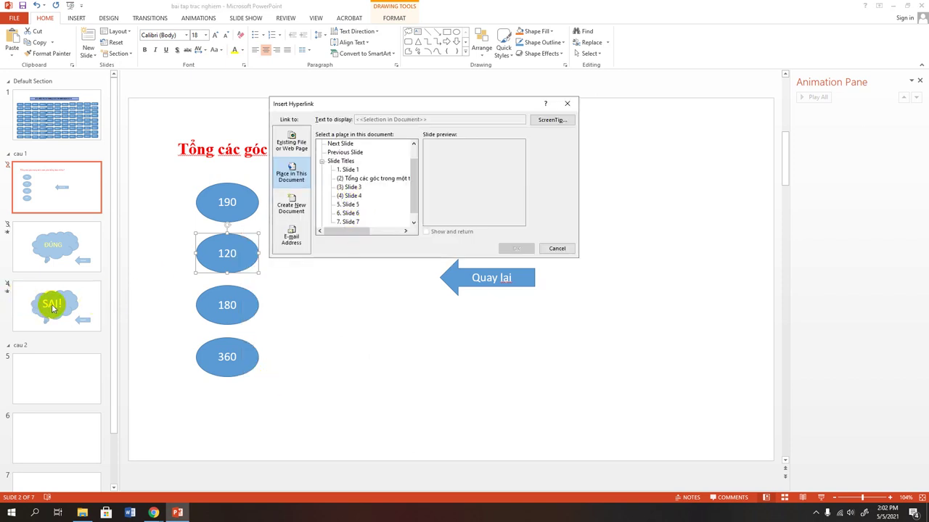
{"action": "left_click", "coordinate": [353, 196]}
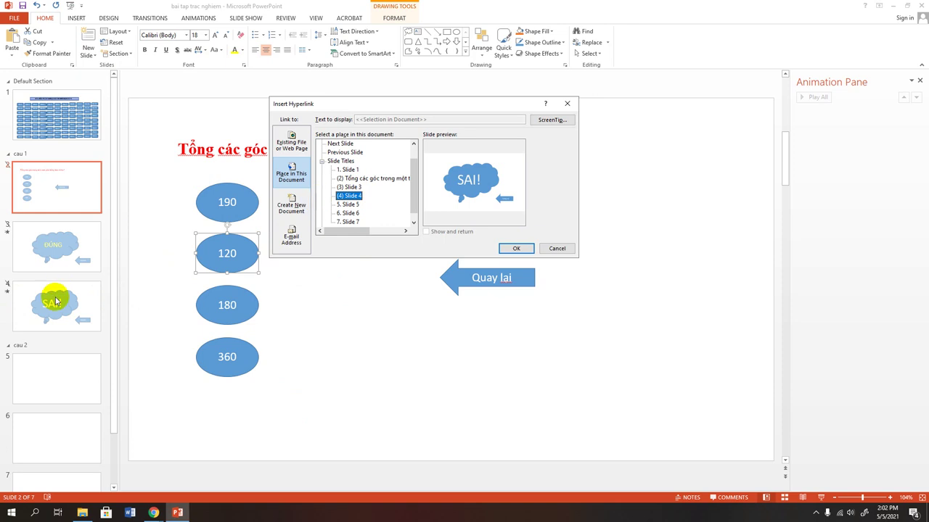
{"action": "left_click", "coordinate": [516, 250]}
Step: Hyperlink the 180 oval to the ĐÚNG slide and the 360 oval to the SAI! slide
{"action": "left_click", "coordinate": [251, 310]}
{"action": "right_click", "coordinate": [251, 312]}
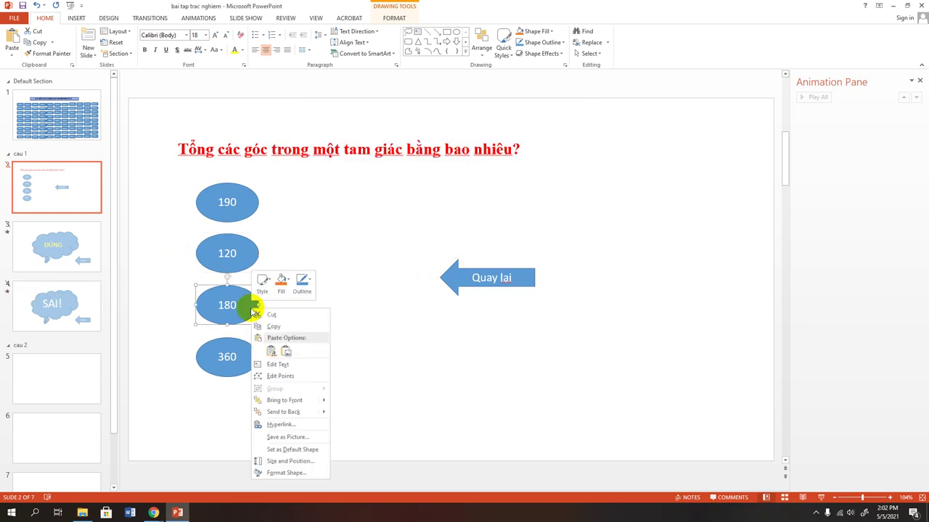
{"action": "left_click", "coordinate": [280, 424]}
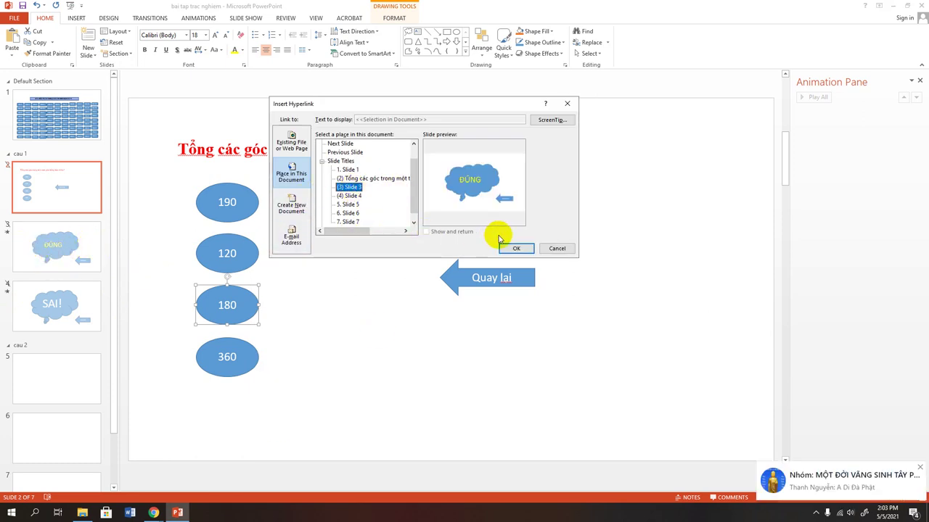
{"action": "left_click", "coordinate": [511, 248]}
{"action": "left_click", "coordinate": [244, 369]}
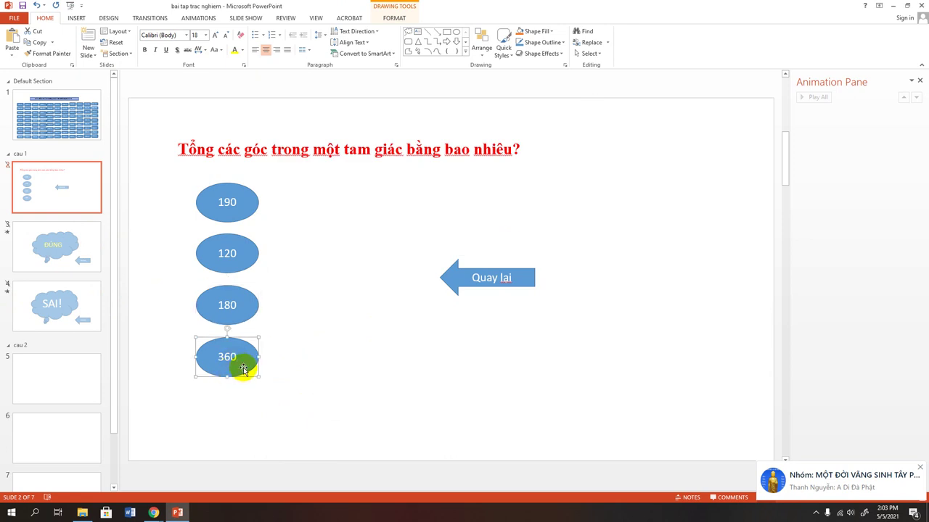
{"action": "right_click", "coordinate": [243, 367]}
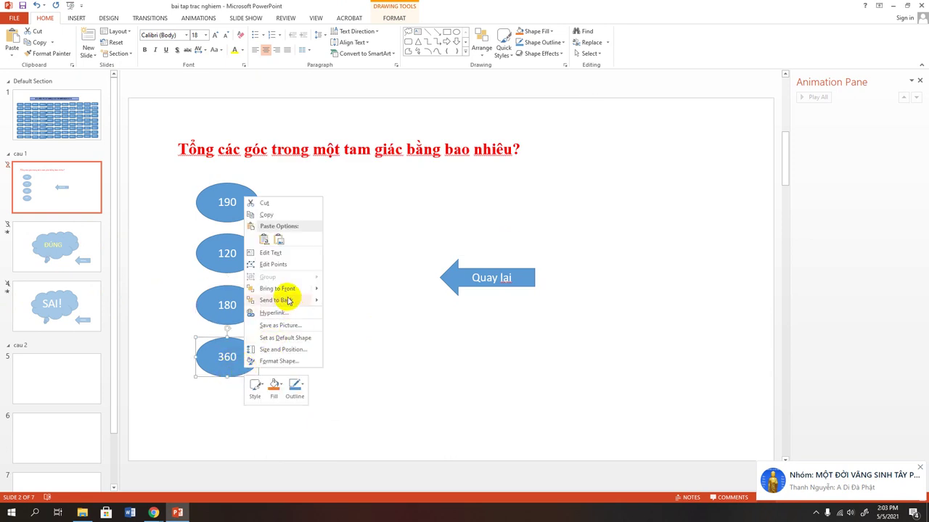
{"action": "left_click", "coordinate": [280, 314]}
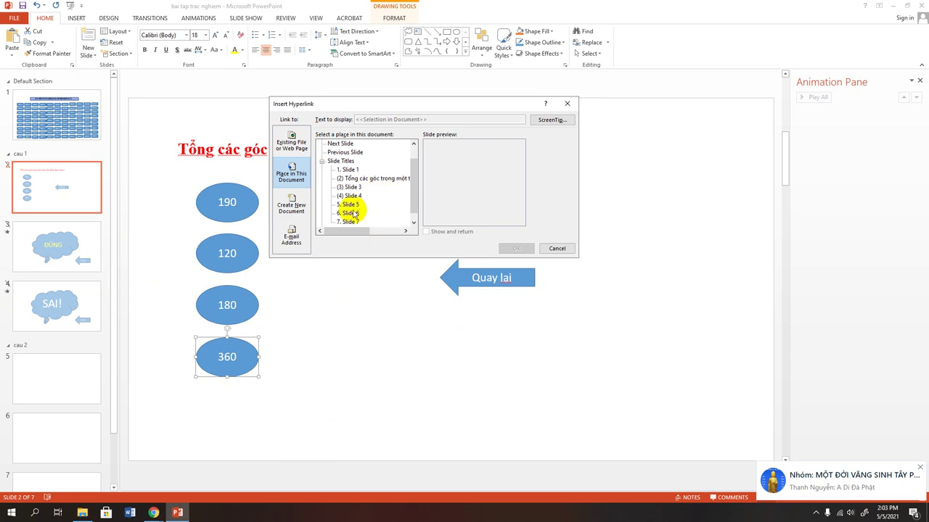
{"action": "left_click_drag", "start_coordinate": [415, 196], "coordinate": [415, 203]}
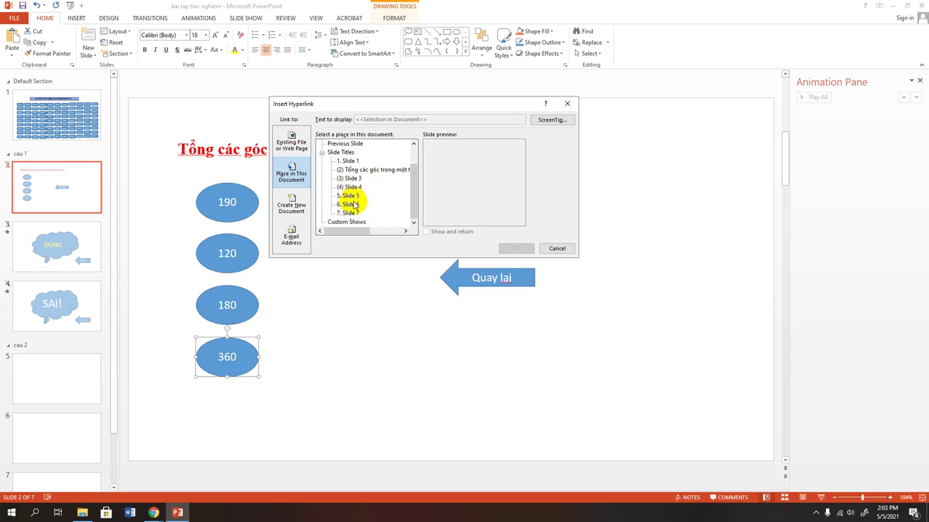
{"action": "left_click", "coordinate": [351, 190]}
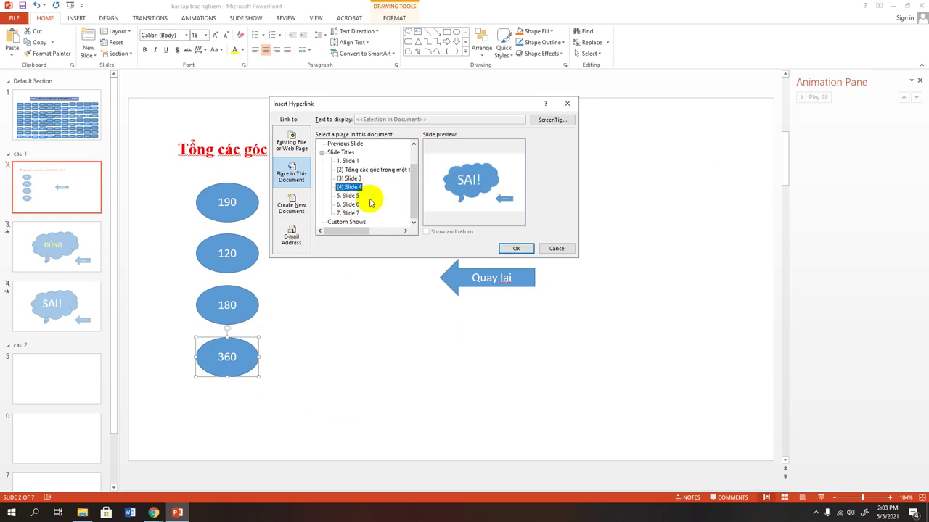
{"action": "left_click", "coordinate": [513, 249]}
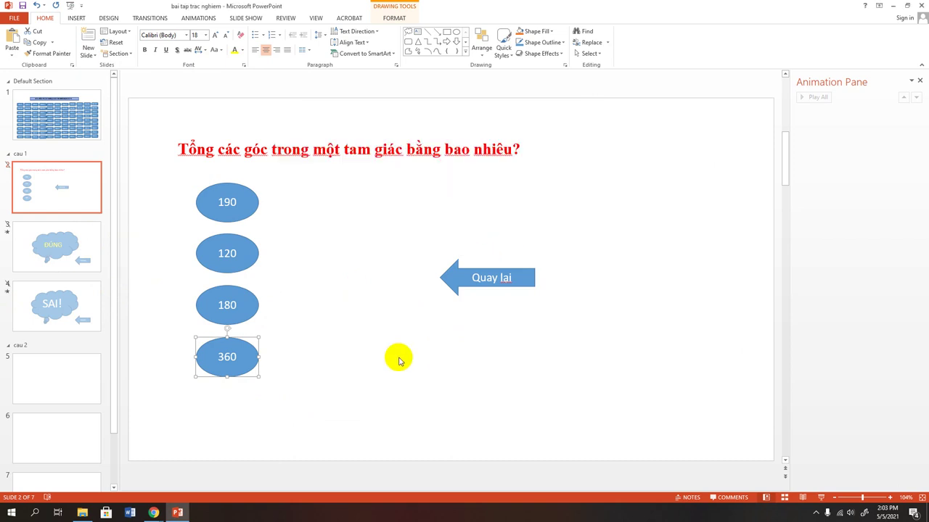
{"action": "left_click", "coordinate": [399, 360]}
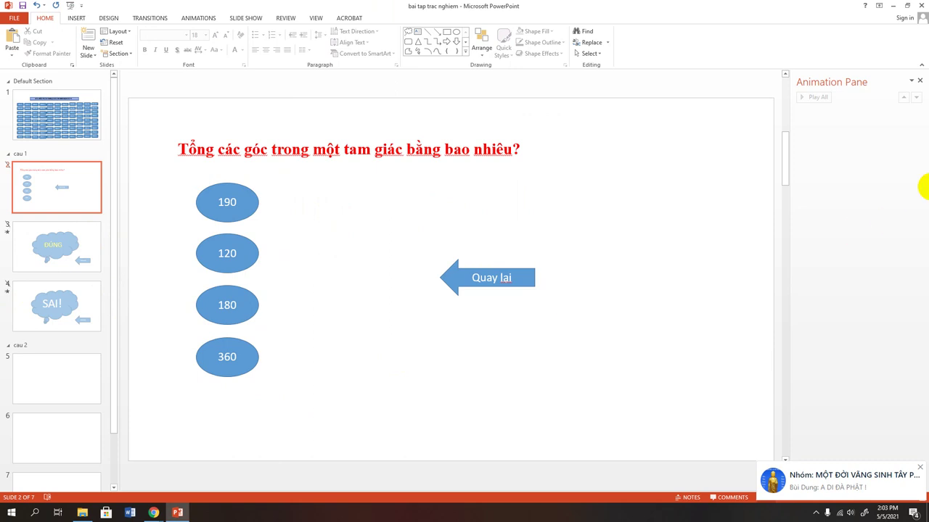
{"action": "key", "text": "alt+Tab"}
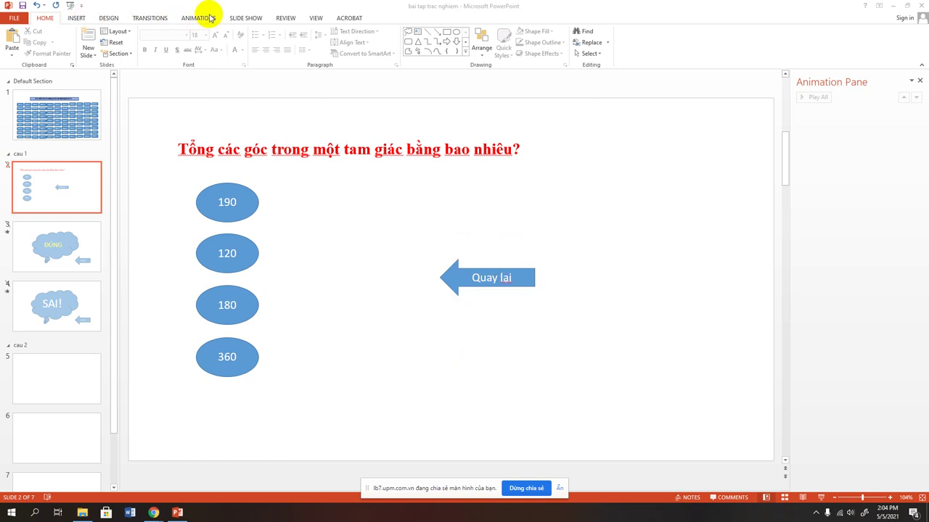
Step: Run the slide show from the beginning and test a wrong Câu 1 answer reaching SAI!
{"action": "left_click", "coordinate": [244, 23]}
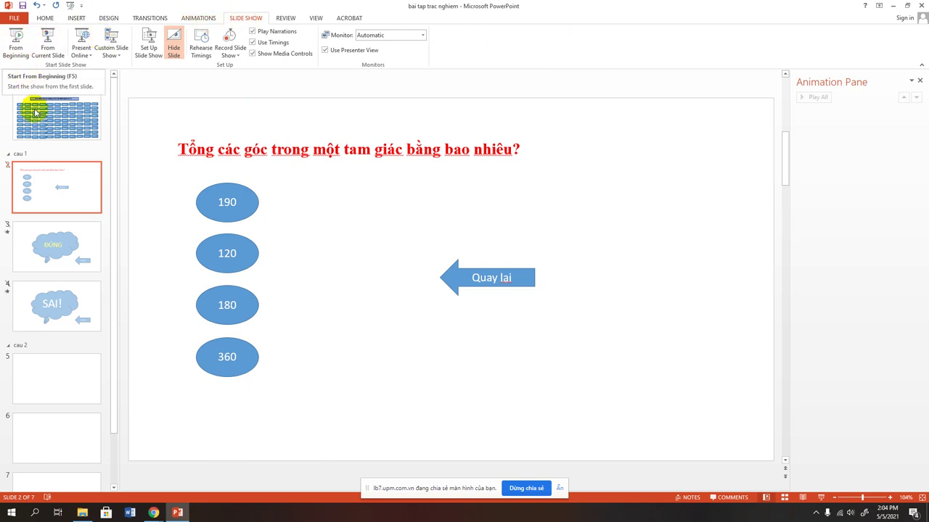
{"action": "left_click", "coordinate": [21, 46]}
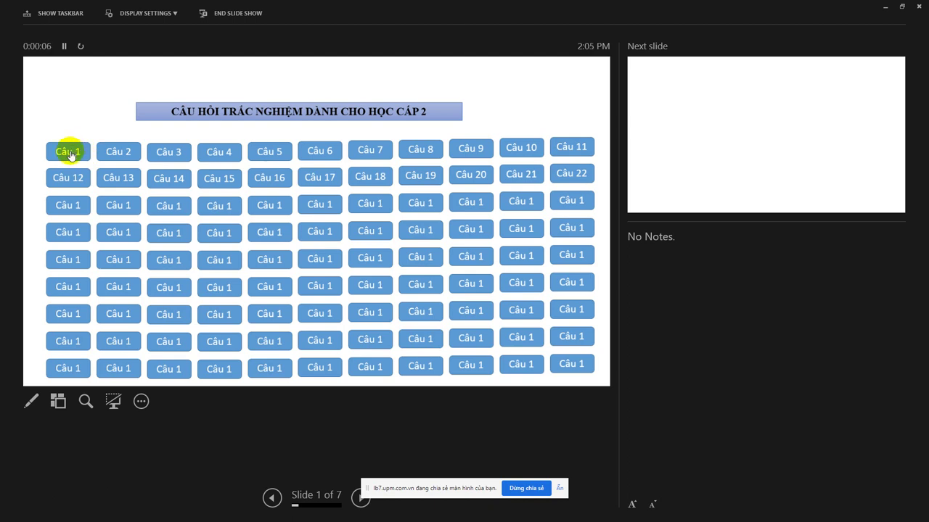
{"action": "left_click", "coordinate": [70, 154]}
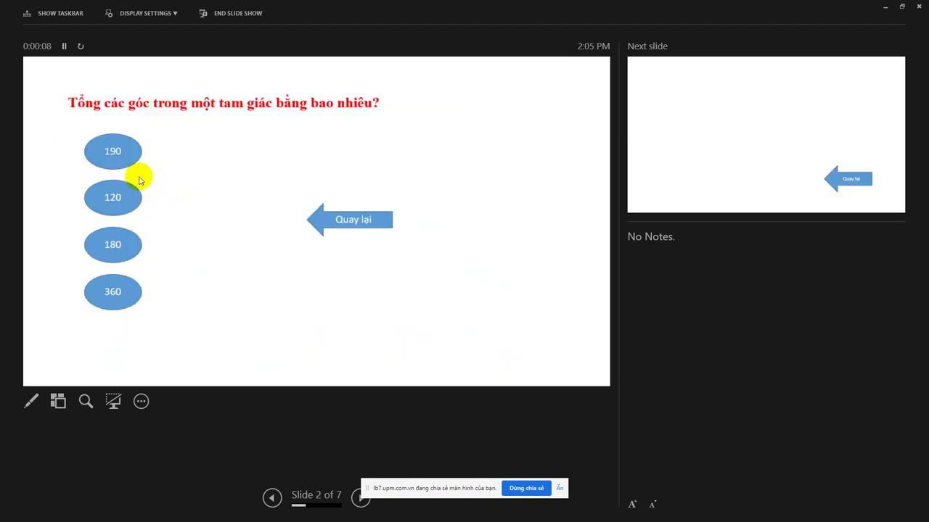
{"action": "left_click", "coordinate": [116, 156]}
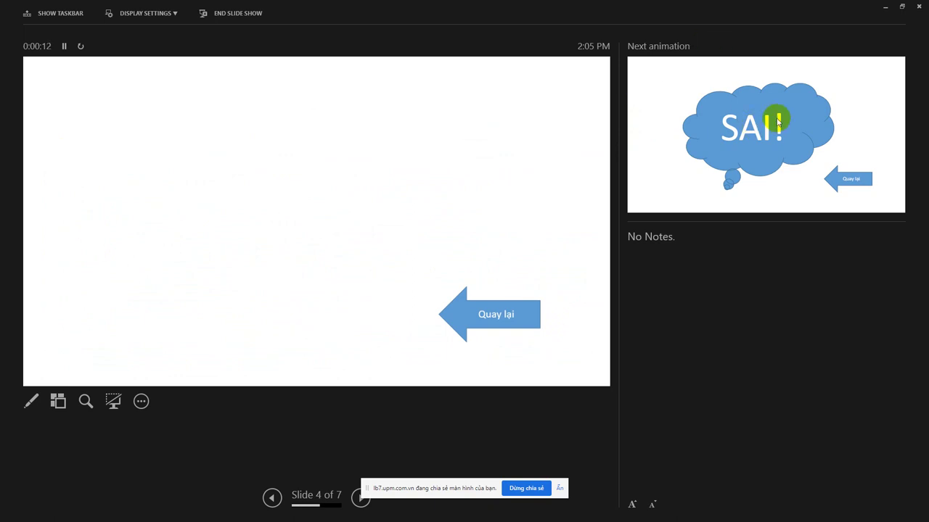
{"action": "left_click", "coordinate": [483, 315]}
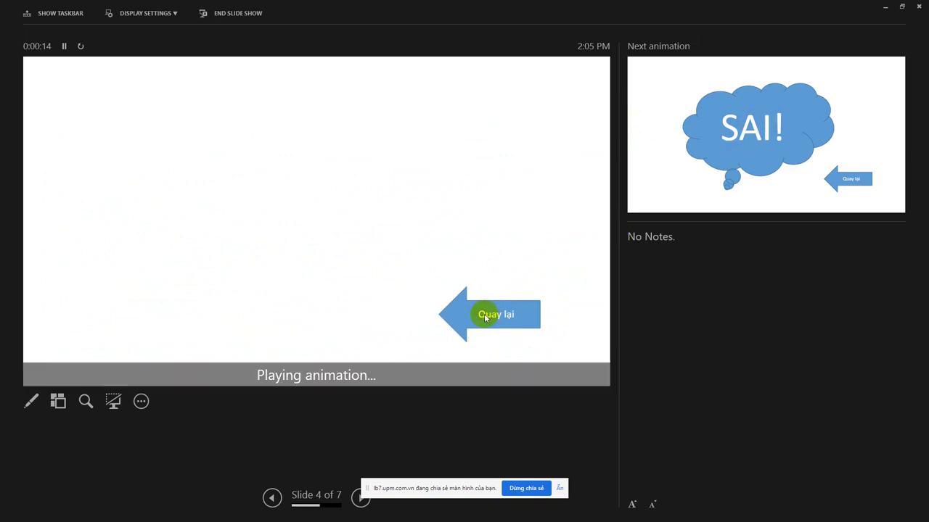
{"action": "left_click", "coordinate": [379, 263]}
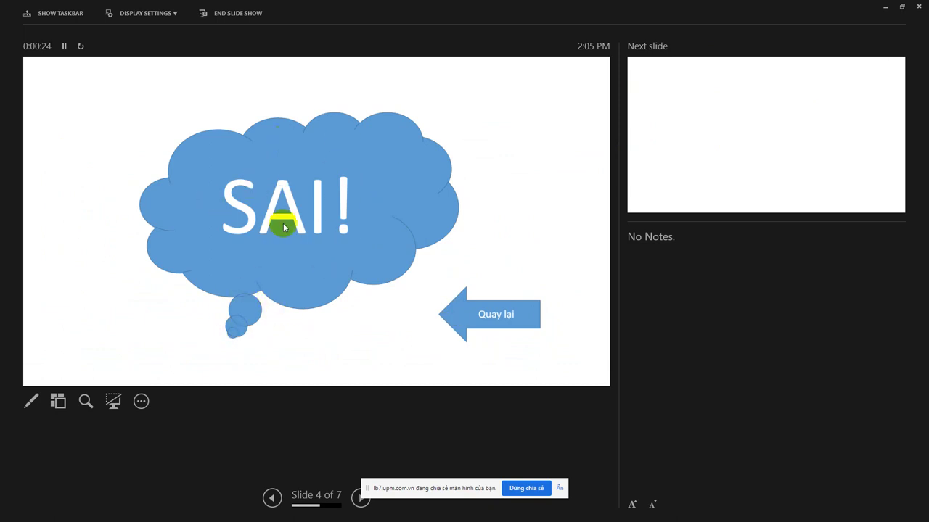
Step: Advance through the remaining slides, end the show, and return to the ĐÚNG slide (slide 3)
{"action": "left_click", "coordinate": [453, 316]}
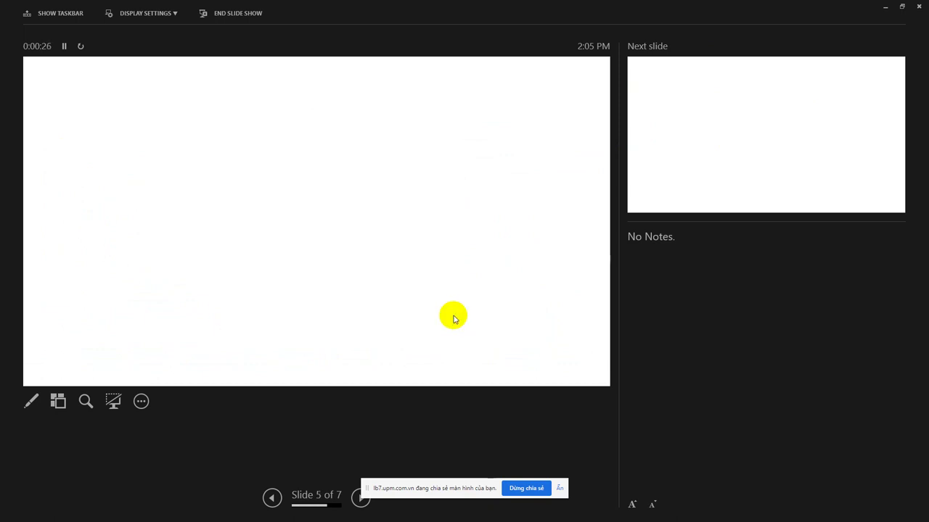
{"action": "left_click", "coordinate": [454, 319]}
{"action": "left_click", "coordinate": [454, 317]}
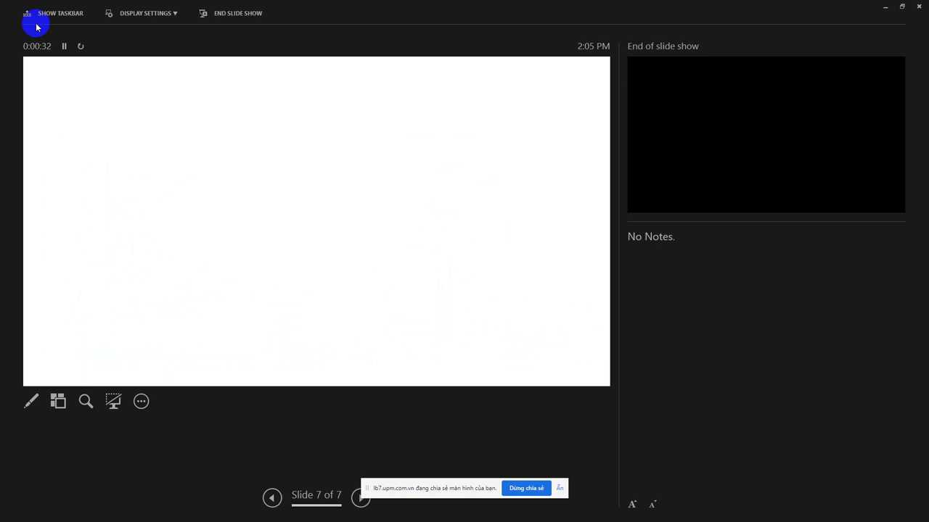
{"action": "left_click", "coordinate": [918, 6]}
{"action": "left_click", "coordinate": [77, 247]}
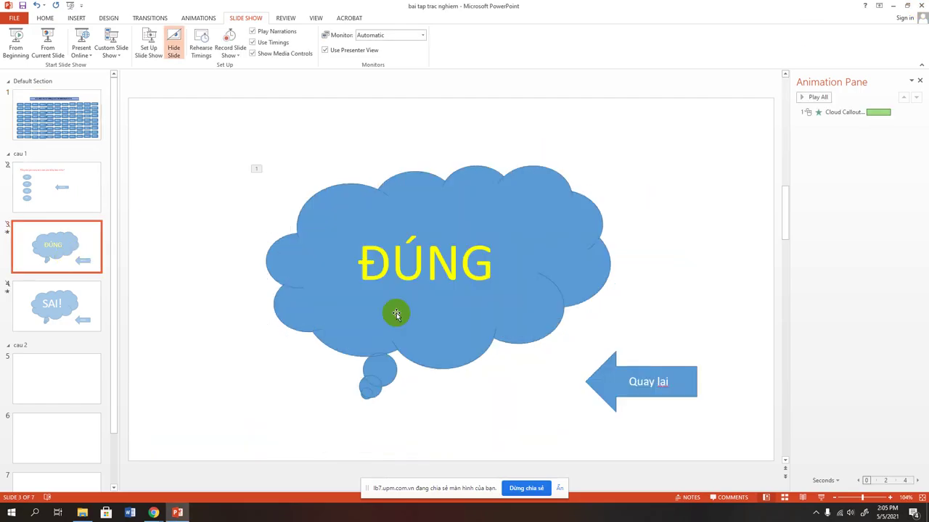
Step: Hyperlink the ĐÚNG slide's Quay lai arrow back to the question slide (slide 2)
{"action": "left_click", "coordinate": [607, 382]}
{"action": "right_click", "coordinate": [609, 381]}
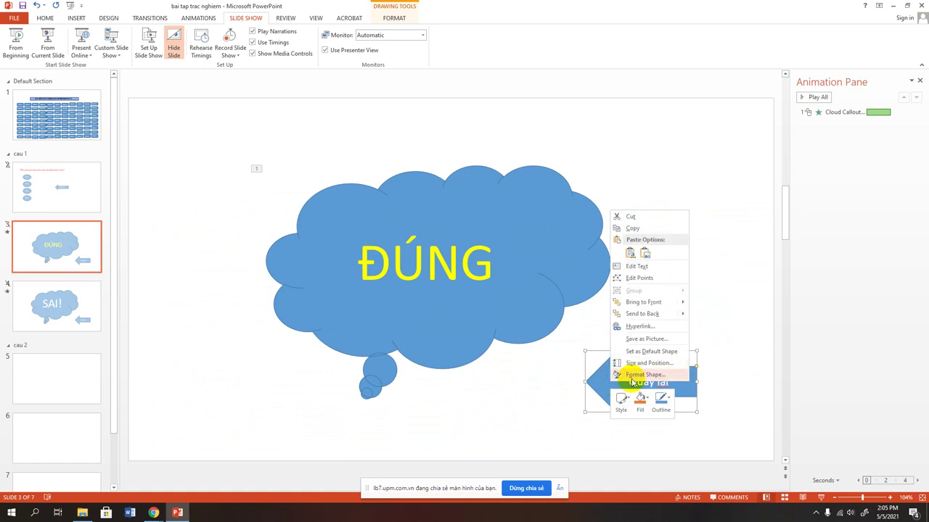
{"action": "left_click", "coordinate": [633, 327]}
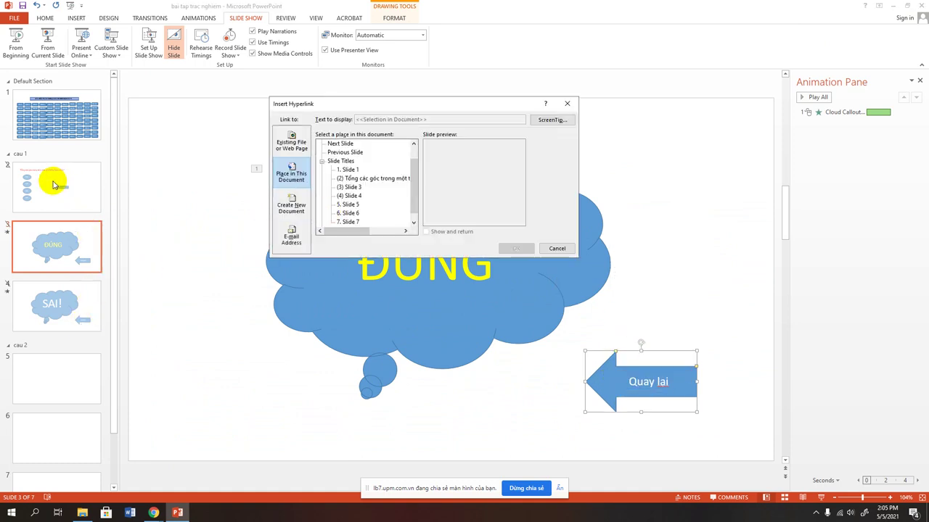
{"action": "left_click", "coordinate": [346, 178]}
{"action": "left_click", "coordinate": [519, 248]}
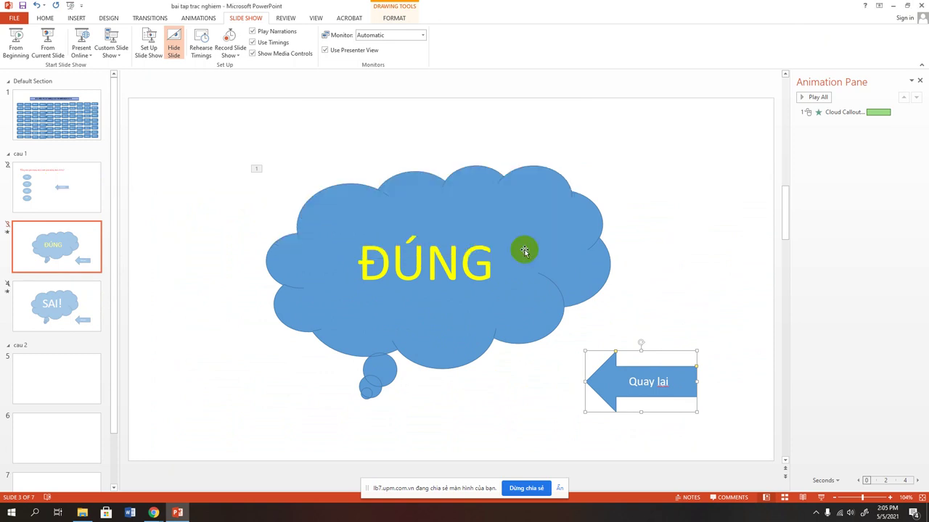
Step: Hyperlink the SAI! slide's Quay lai arrow back to the question slide (slide 2)
{"action": "left_click", "coordinate": [78, 315]}
{"action": "left_click", "coordinate": [609, 392]}
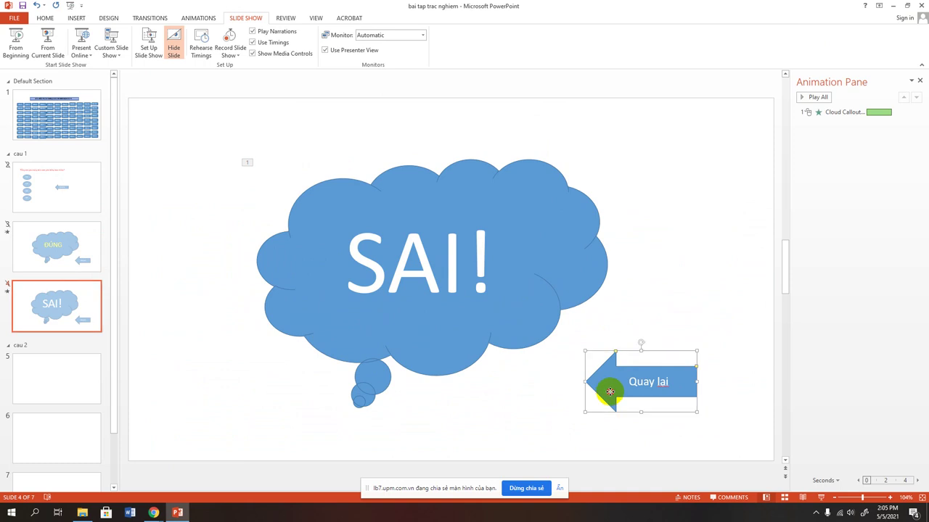
{"action": "right_click", "coordinate": [609, 392]}
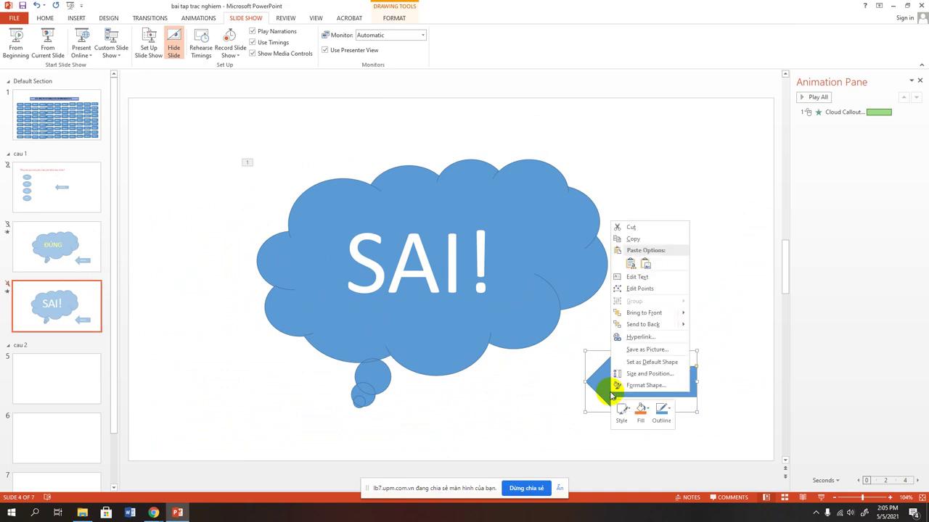
{"action": "left_click", "coordinate": [625, 338]}
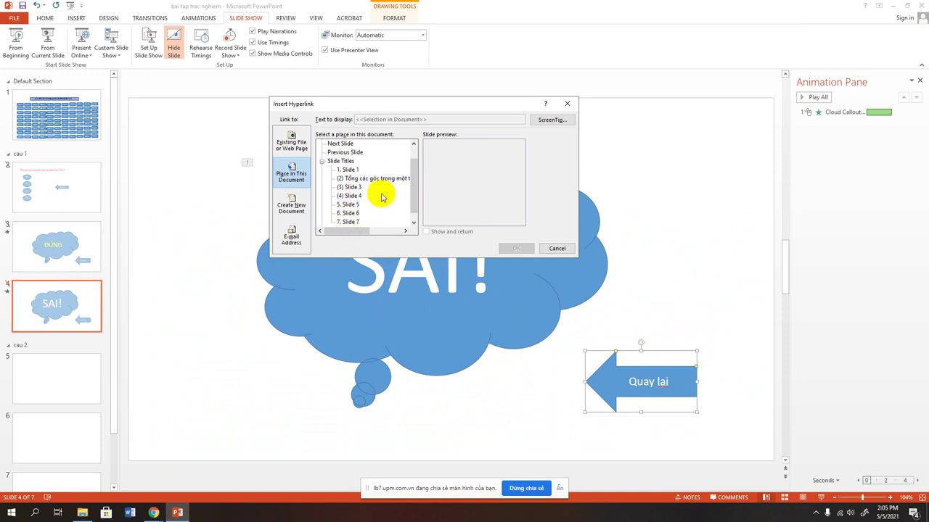
{"action": "left_click", "coordinate": [355, 178]}
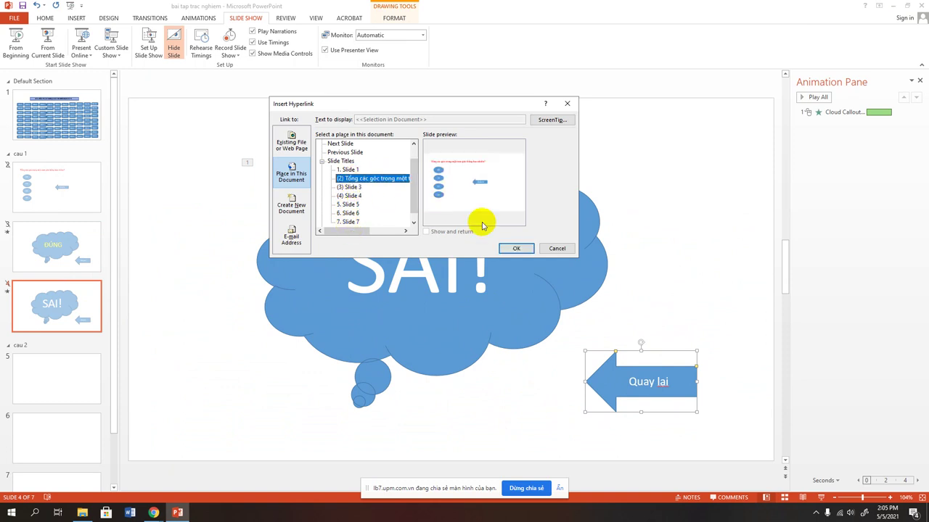
{"action": "left_click", "coordinate": [518, 249]}
{"action": "left_click", "coordinate": [678, 276]}
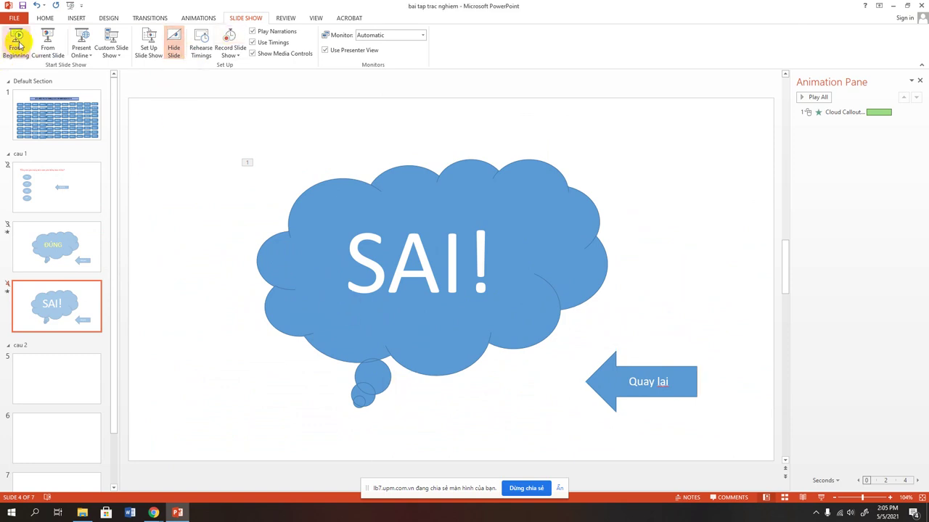
Step: Set slide shows to the Primary Monitor and start the show from the beginning
{"action": "left_click", "coordinate": [42, 121]}
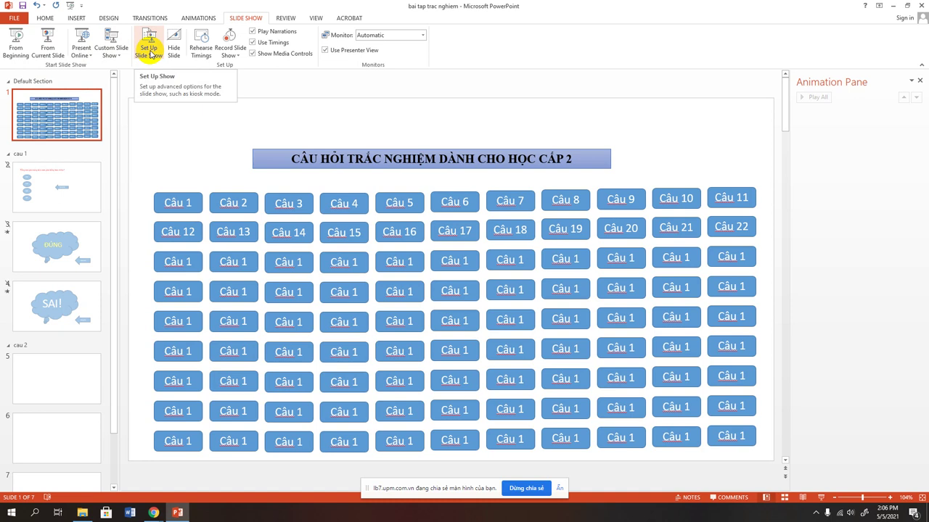
{"action": "left_click", "coordinate": [378, 35]}
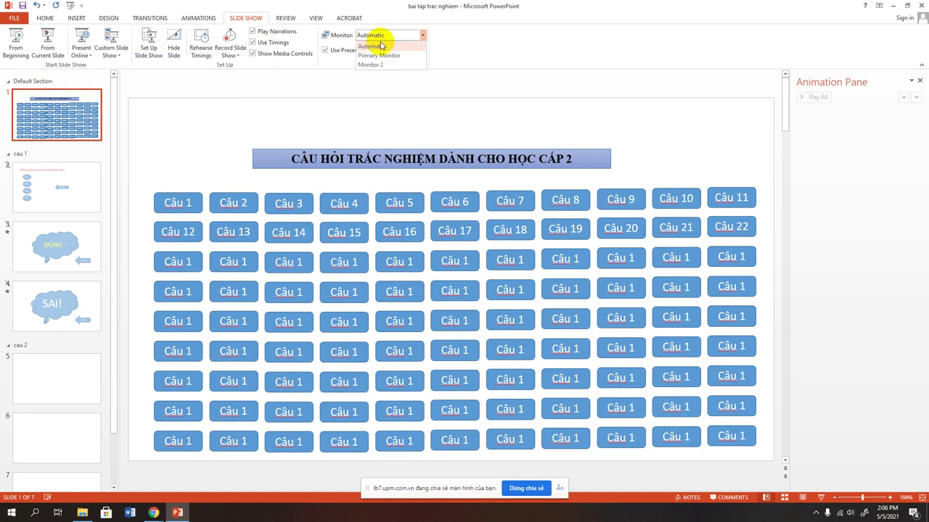
{"action": "left_click", "coordinate": [377, 55]}
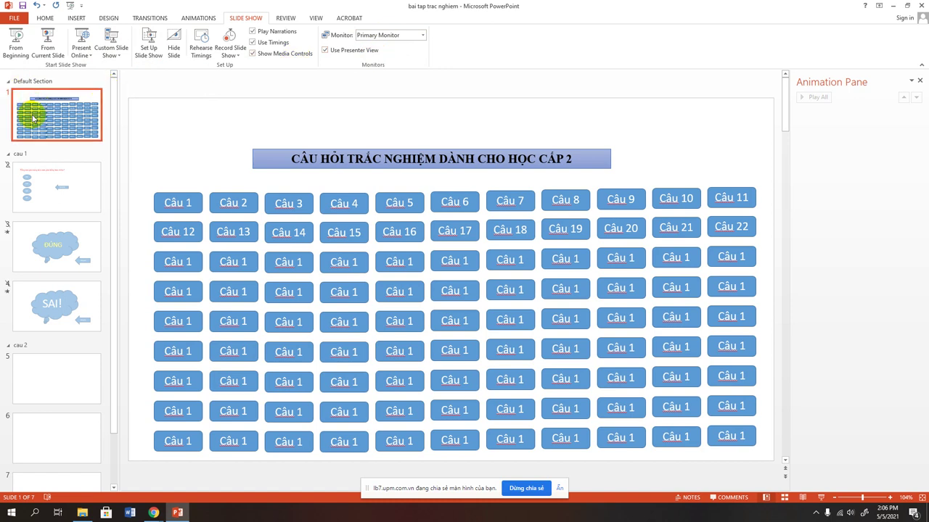
{"action": "left_click", "coordinate": [14, 42]}
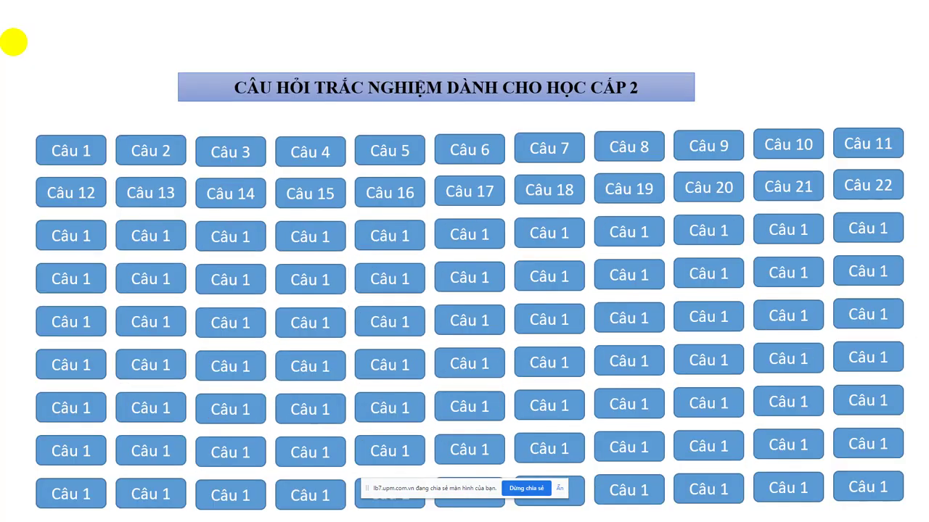
Step: Open Câu 1 and test the 190 and 120 answers, returning via Quay lại each time
{"action": "left_click", "coordinate": [80, 153]}
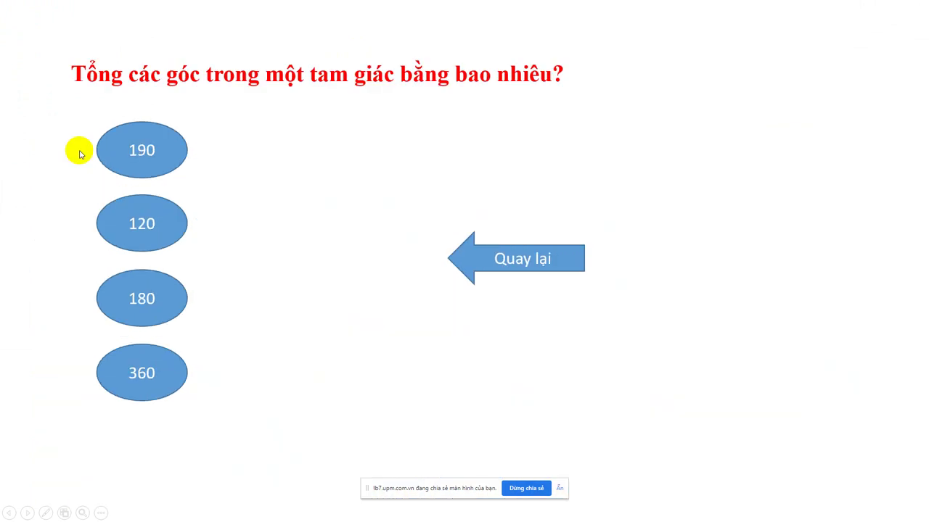
{"action": "left_click", "coordinate": [143, 162]}
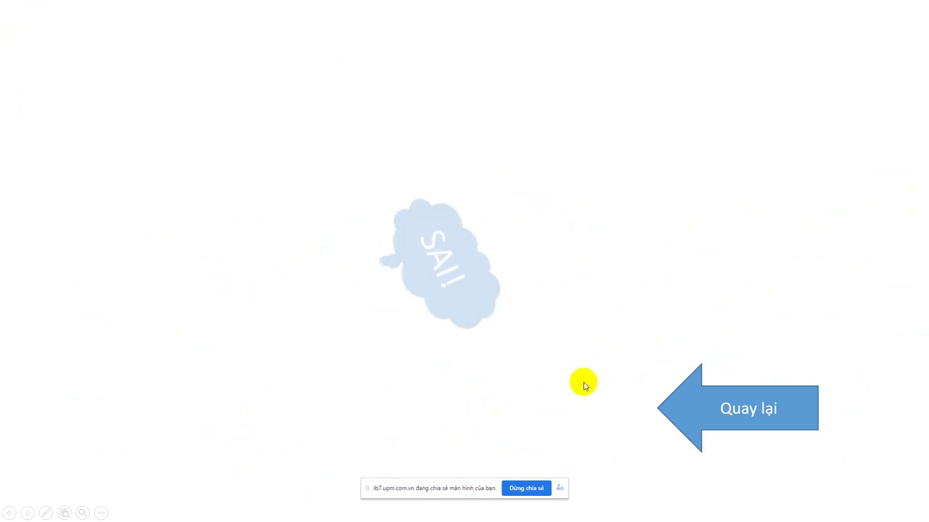
{"action": "left_click", "coordinate": [674, 410]}
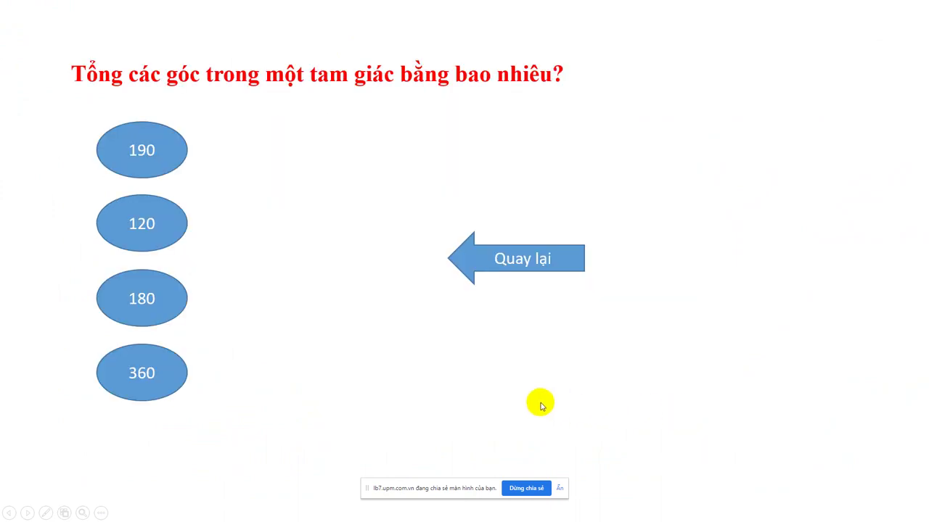
{"action": "left_click", "coordinate": [138, 225]}
{"action": "left_click", "coordinate": [685, 400]}
Step: Test the correct 180 answer and the 360 answer, retry 190, then end the show
{"action": "left_click", "coordinate": [166, 300]}
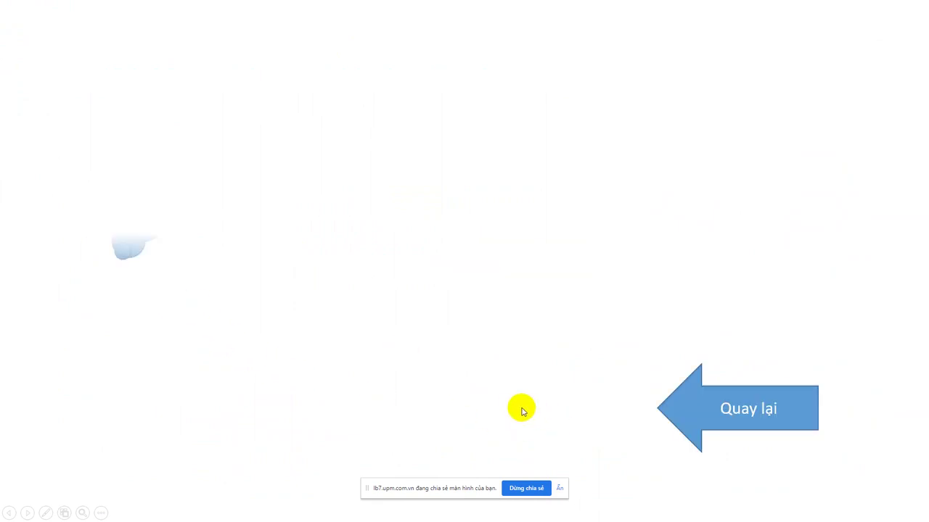
{"action": "left_click", "coordinate": [689, 428]}
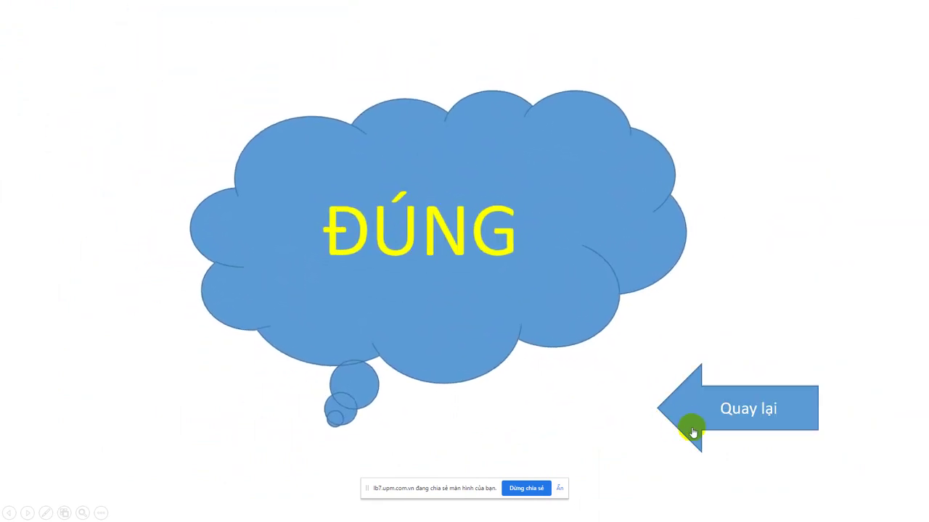
{"action": "left_click", "coordinate": [160, 379]}
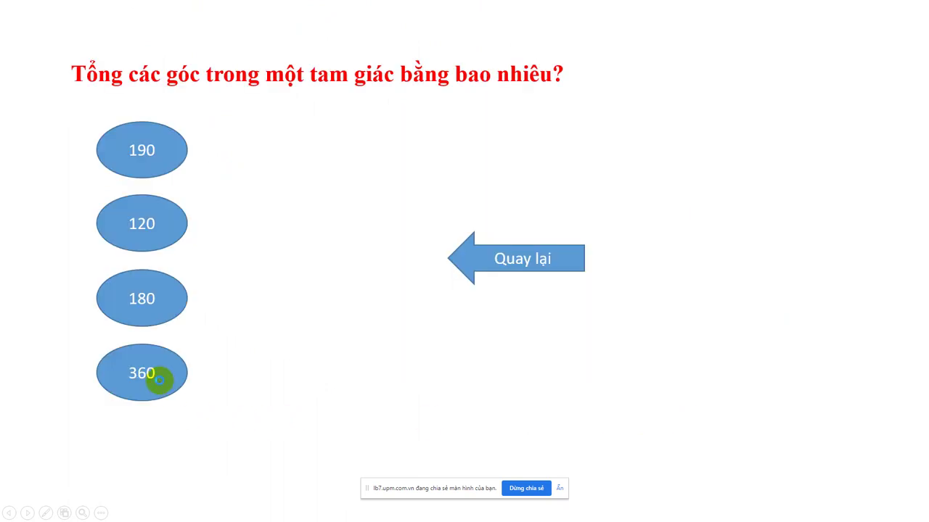
{"action": "left_click", "coordinate": [702, 406]}
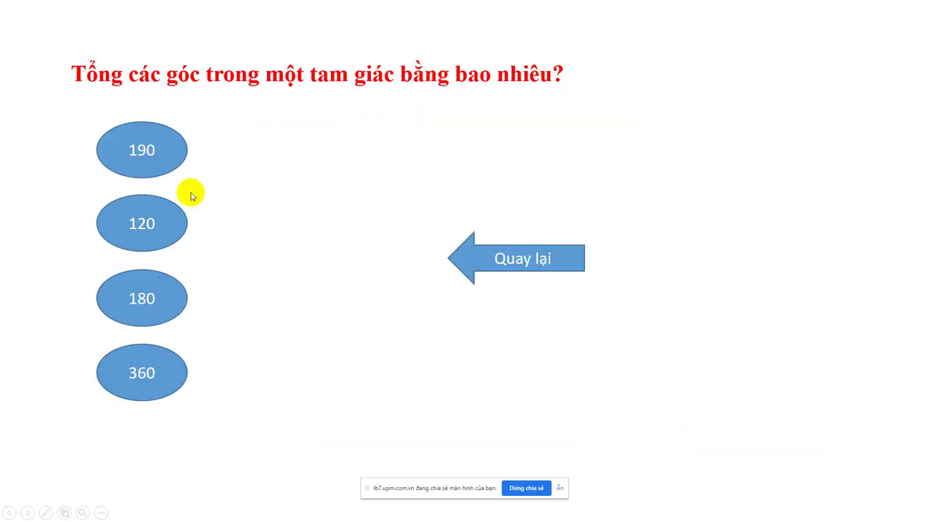
{"action": "left_click", "coordinate": [172, 161]}
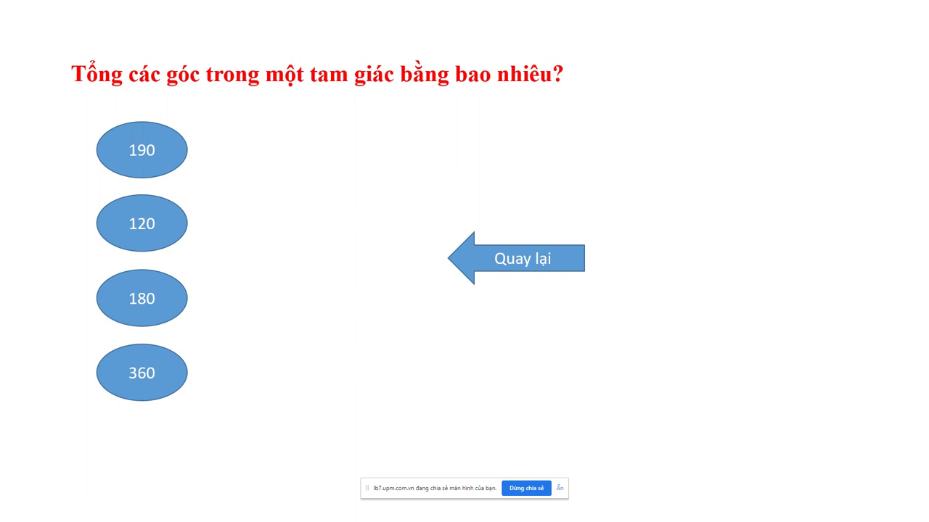
{"action": "key", "text": "Escape"}
{"action": "left_click", "coordinate": [154, 512]}
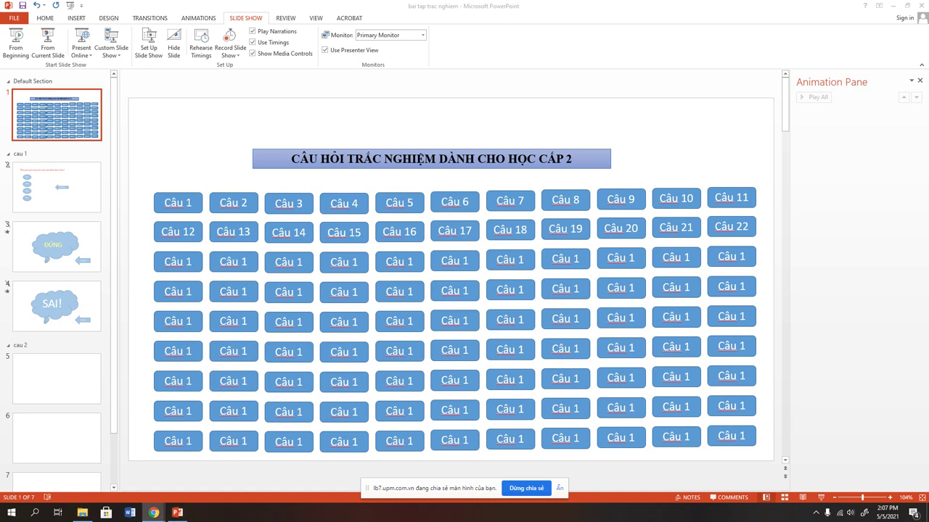